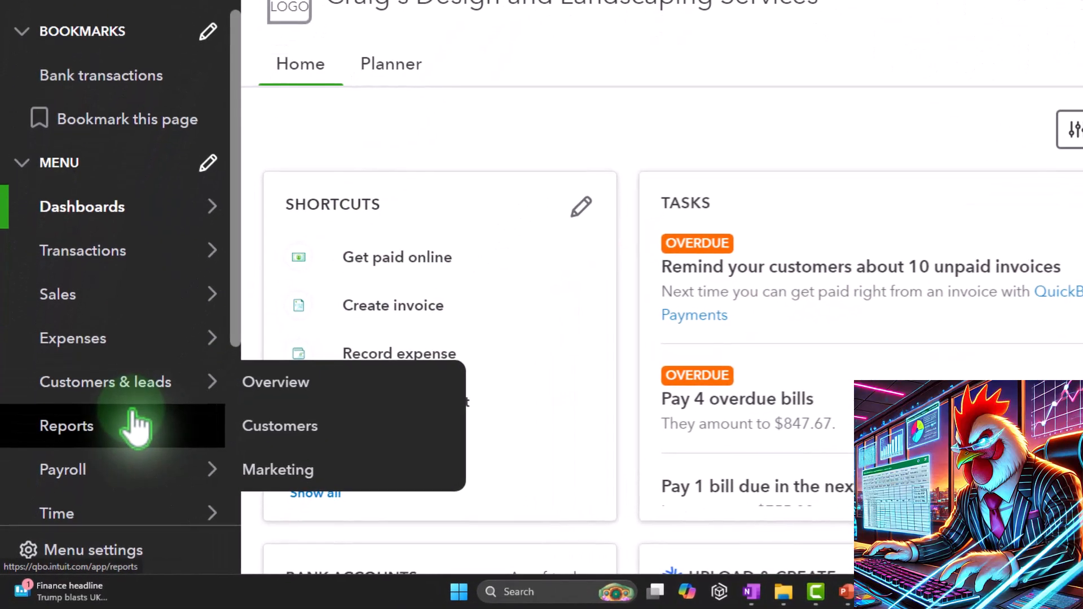
Open the Reports page and open the Balance Sheet and Profit and Loss reports each in a new tab.
click(133, 418)
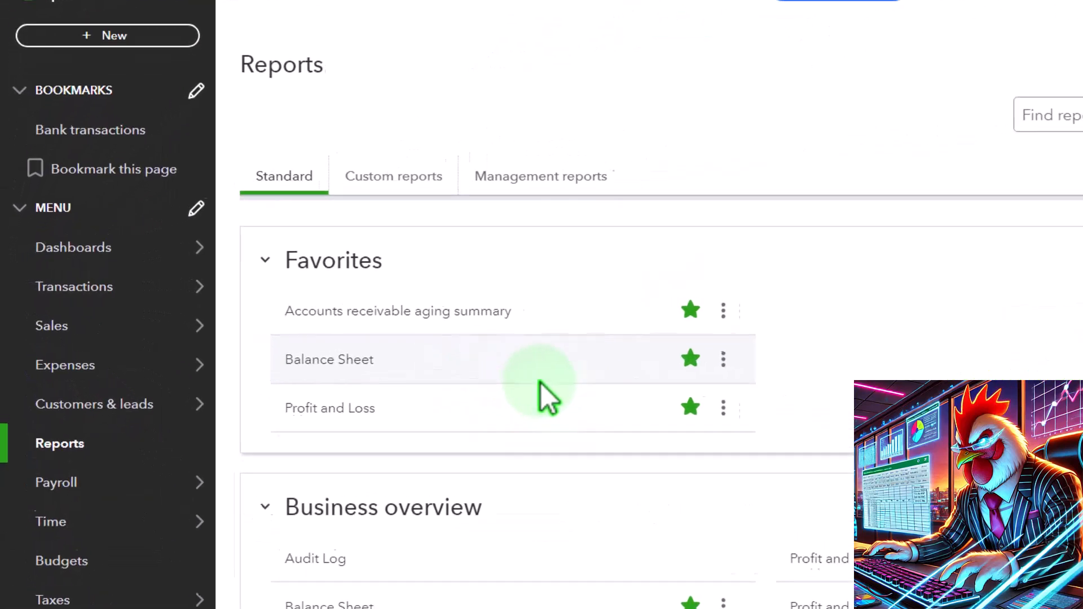
click(342, 357)
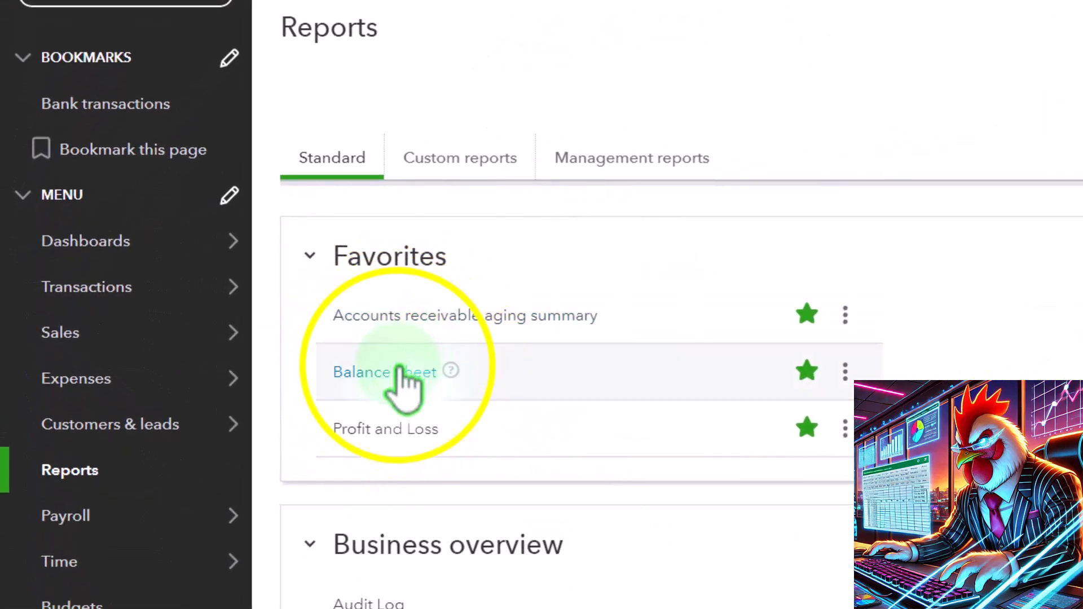
right_click(399, 369)
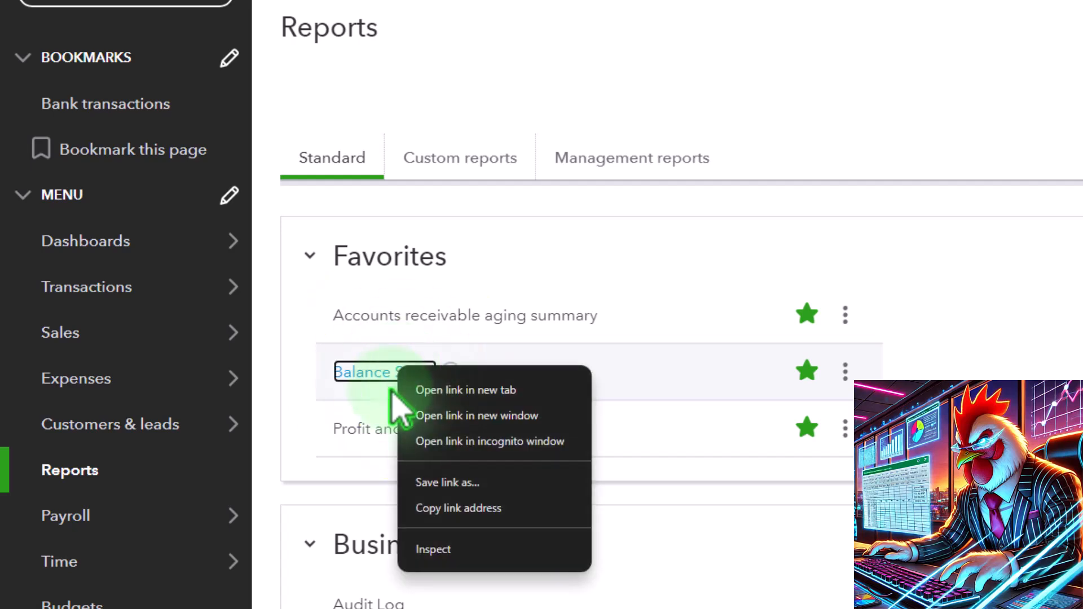
click(515, 394)
right_click(421, 436)
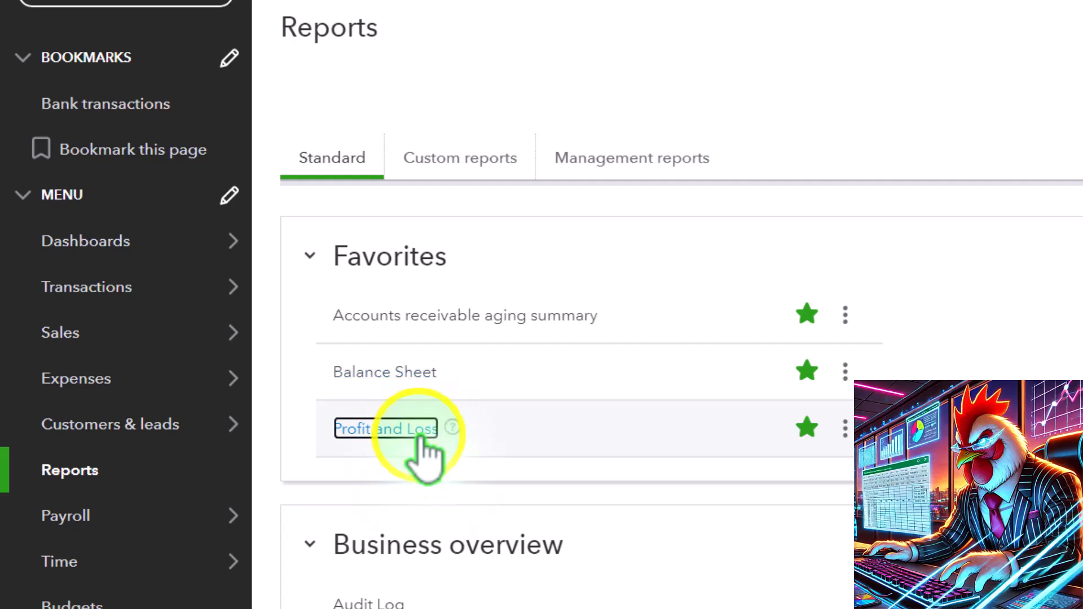
click(508, 460)
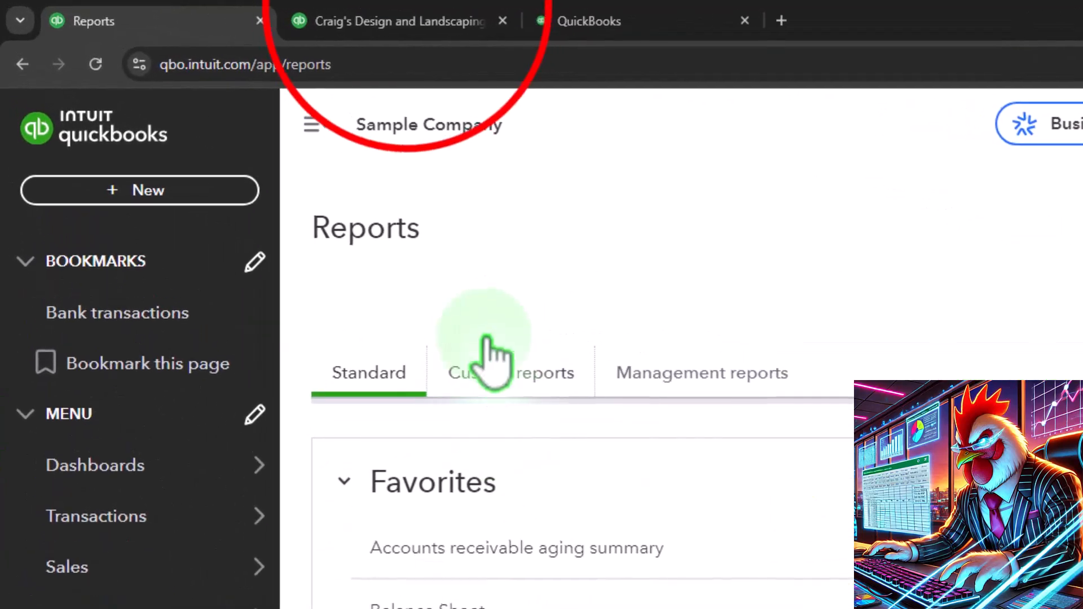
In the Balance Sheet tab, set the report period from 01/01/2024 to 12/31/2025.
click(406, 21)
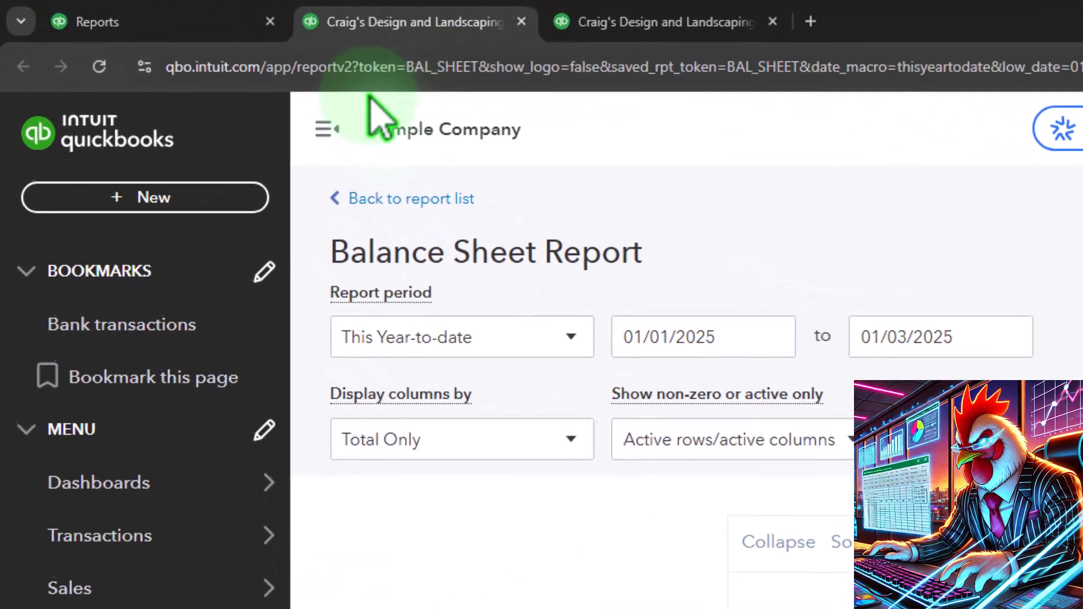
click(216, 85)
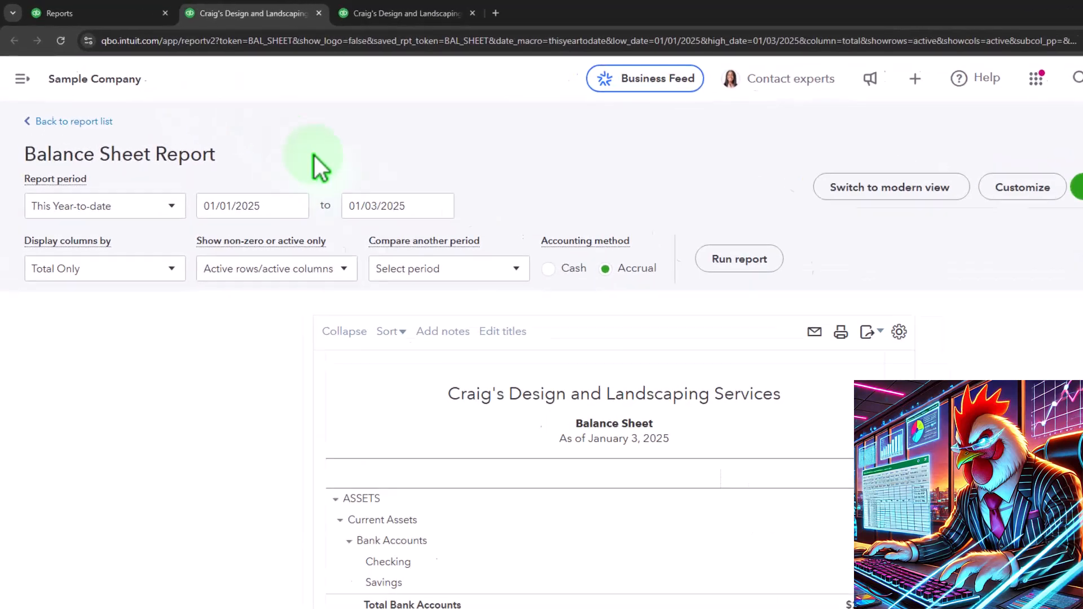
click(284, 211)
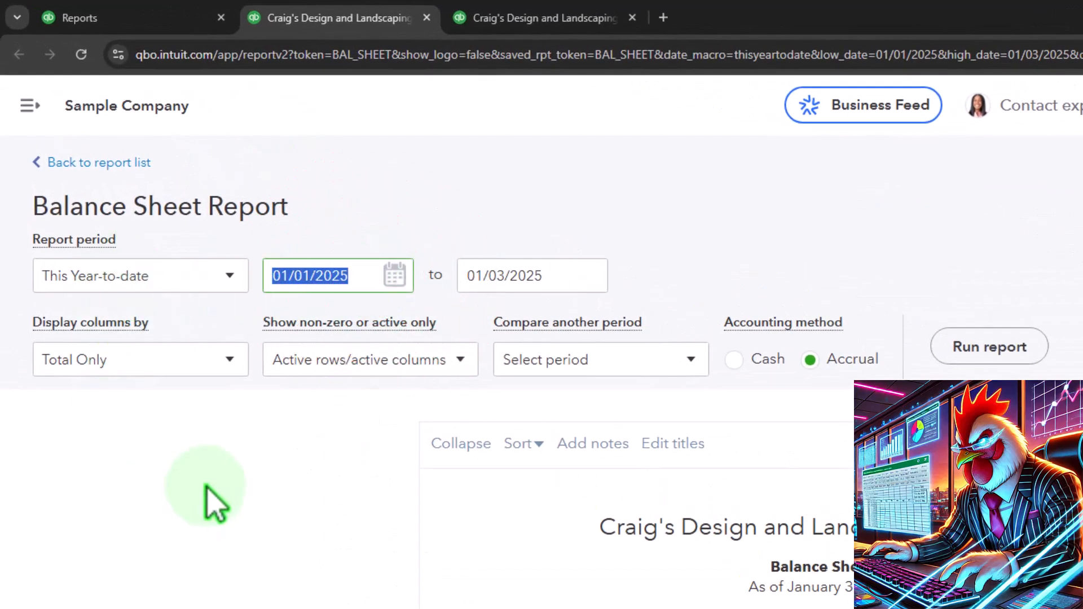
text(01)
key(Tab)
text(1)
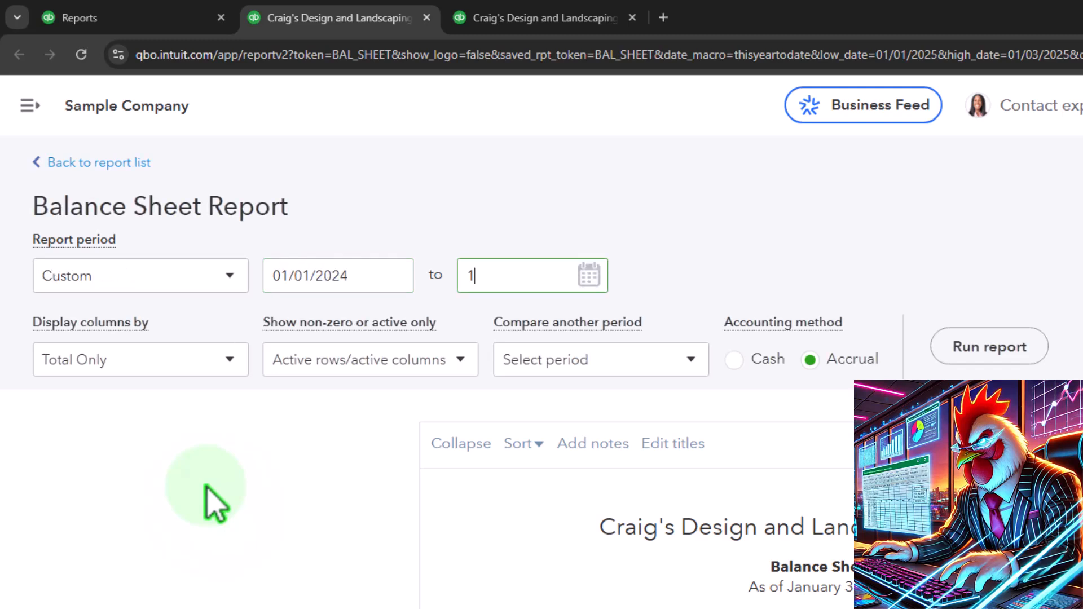
click(216, 504)
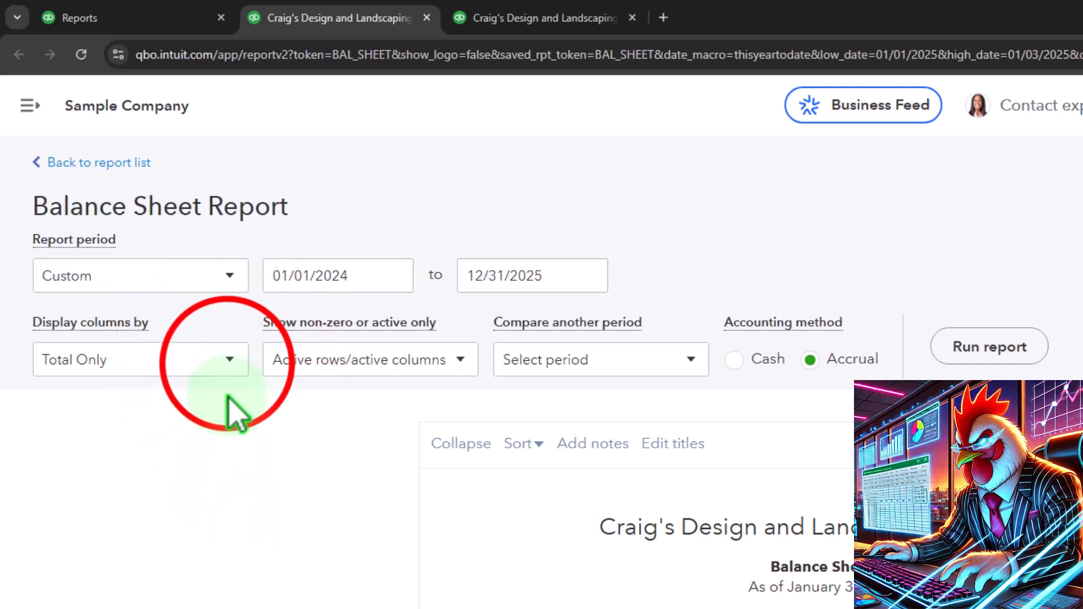
Display the Balance Sheet columns by Years and run the report.
click(228, 361)
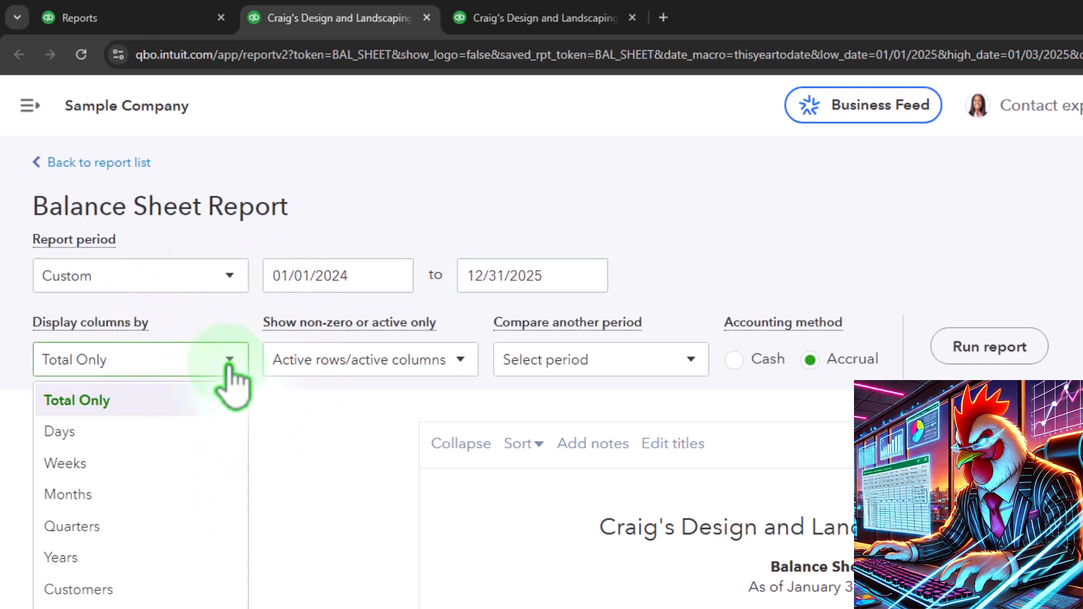
click(152, 559)
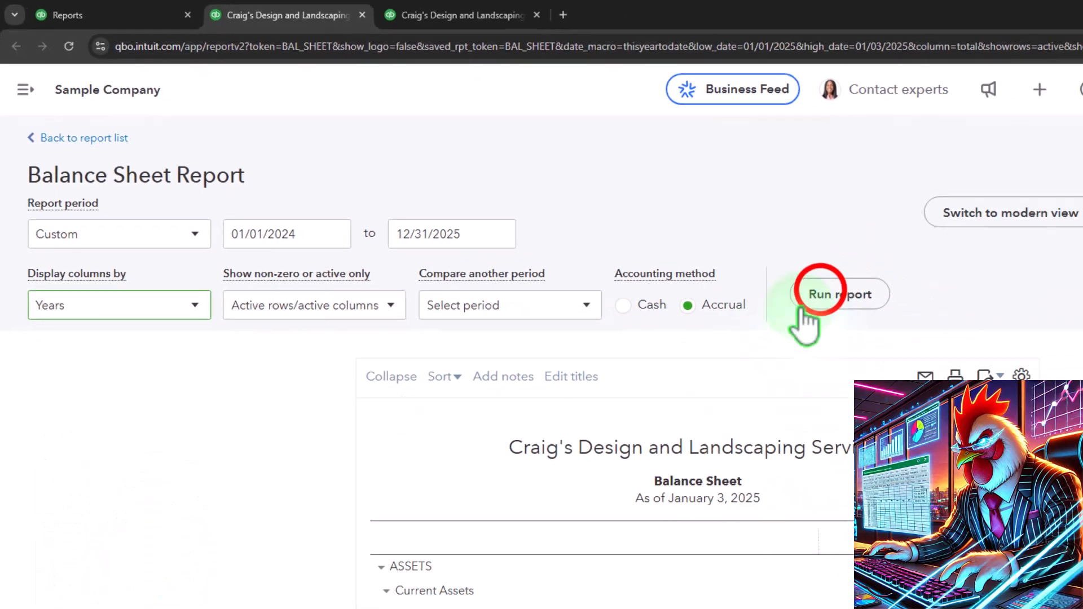
click(819, 293)
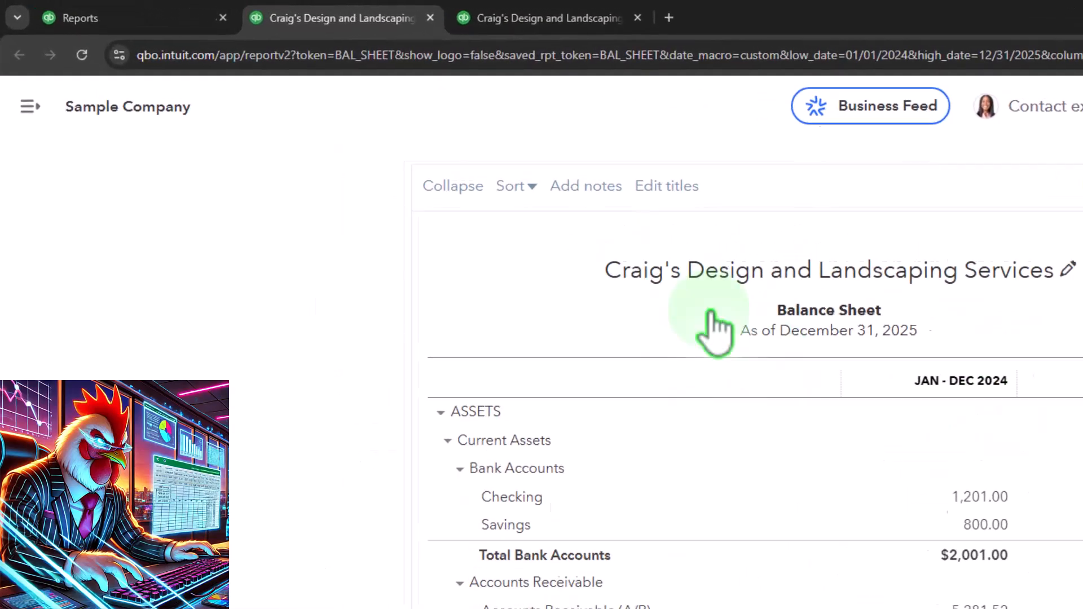
In the Profit and Loss tab, set the report period from 01/01/2024 to 12/31/2025.
click(558, 17)
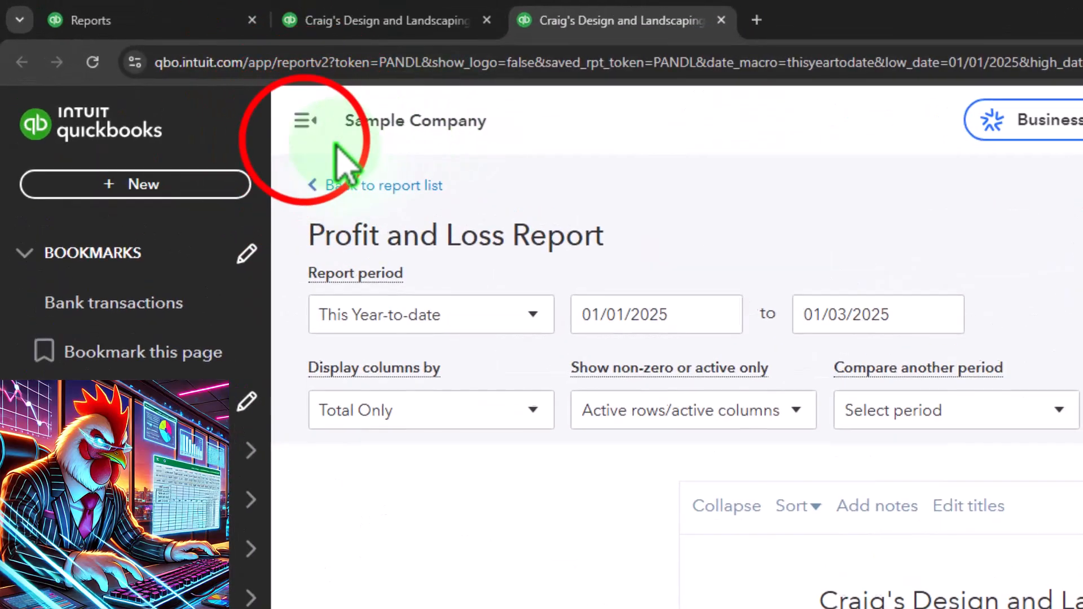
click(687, 321)
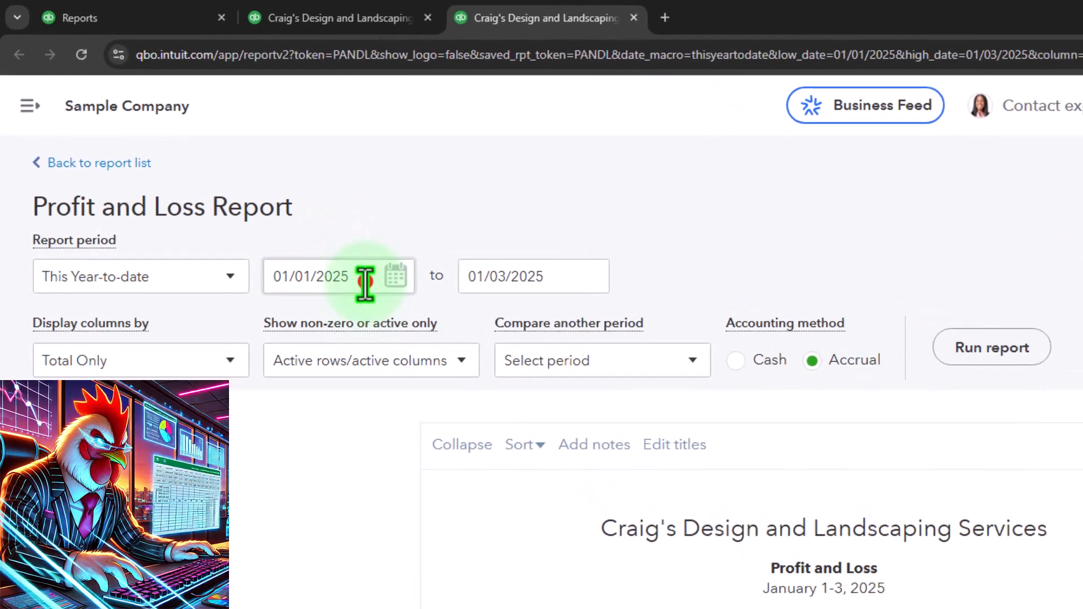
drag(364, 282, 254, 254)
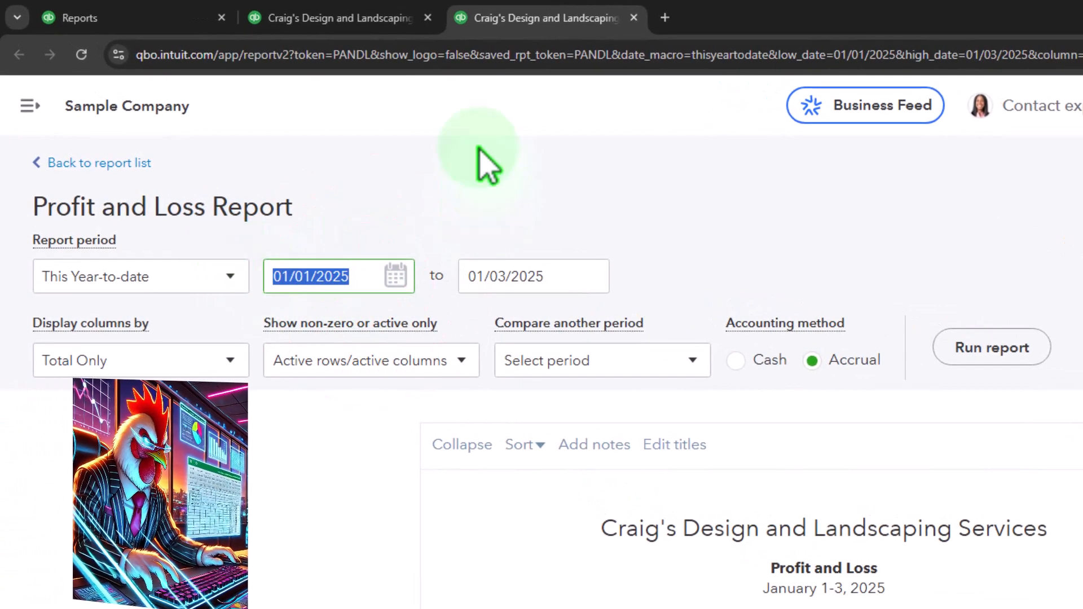
text(01012024)
key(Tab)
text(12/31/2025)
click(425, 239)
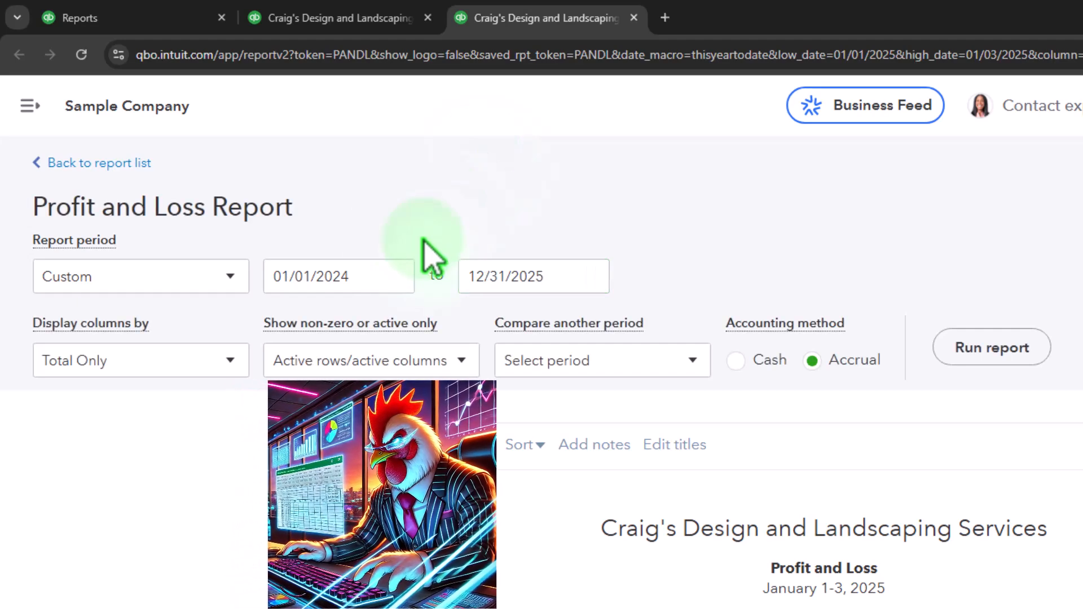
Display the Profit and Loss columns by Years and run the report.
click(230, 360)
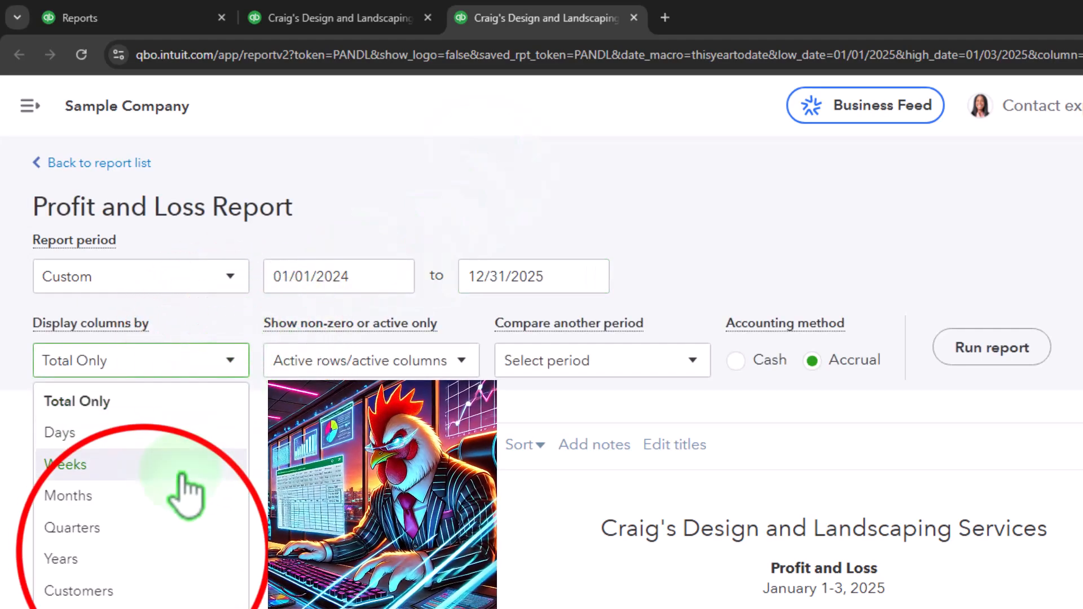
click(144, 559)
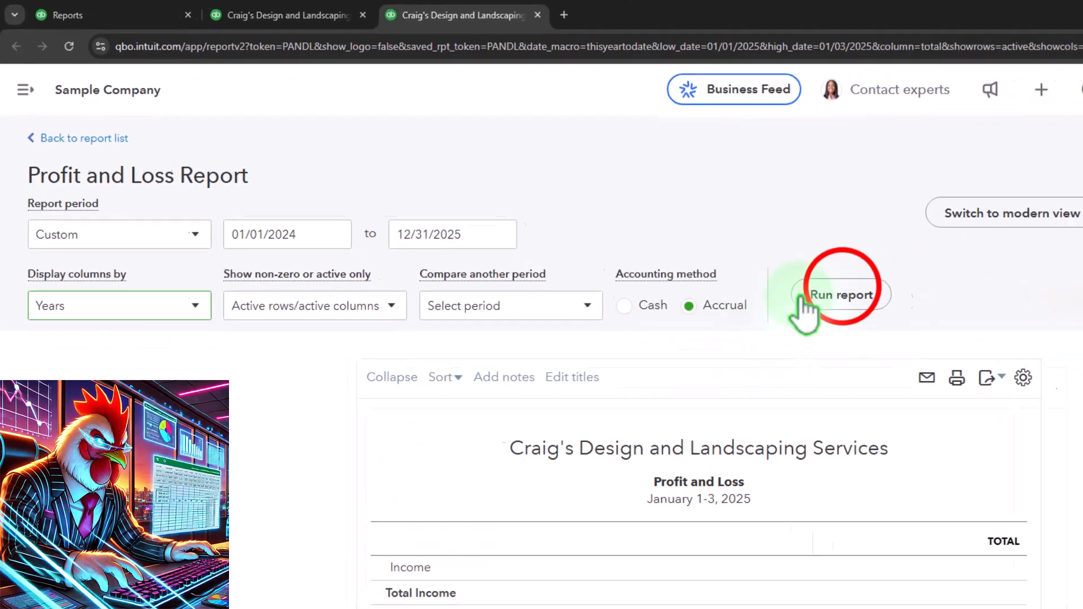
click(862, 302)
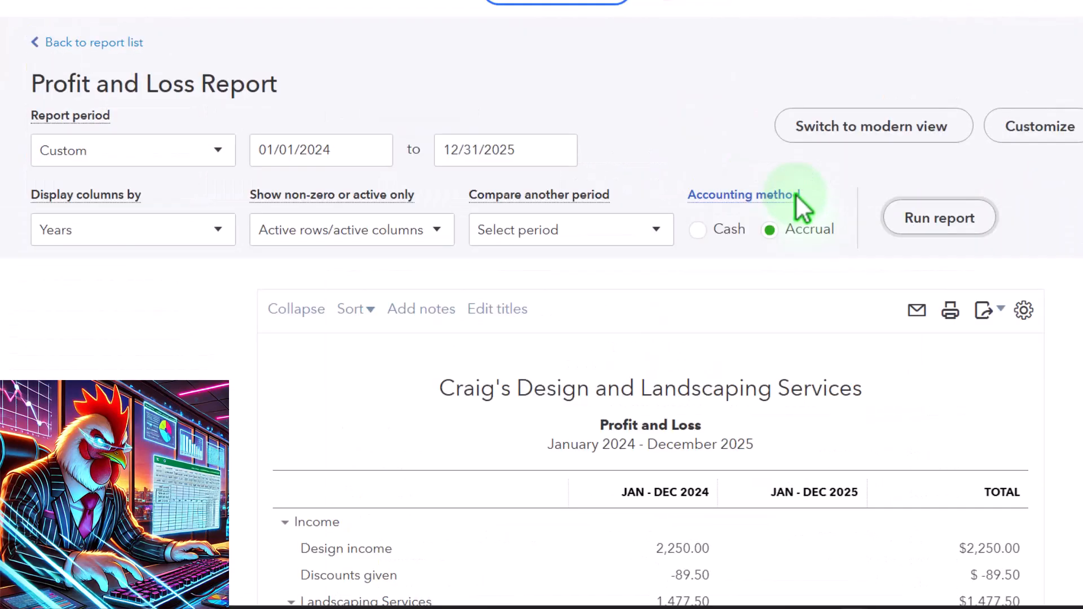
Scroll through the yearly Profit and Loss figures and inspect the 2025 Automobile expense amount.
scroll(796, 193, down, 3)
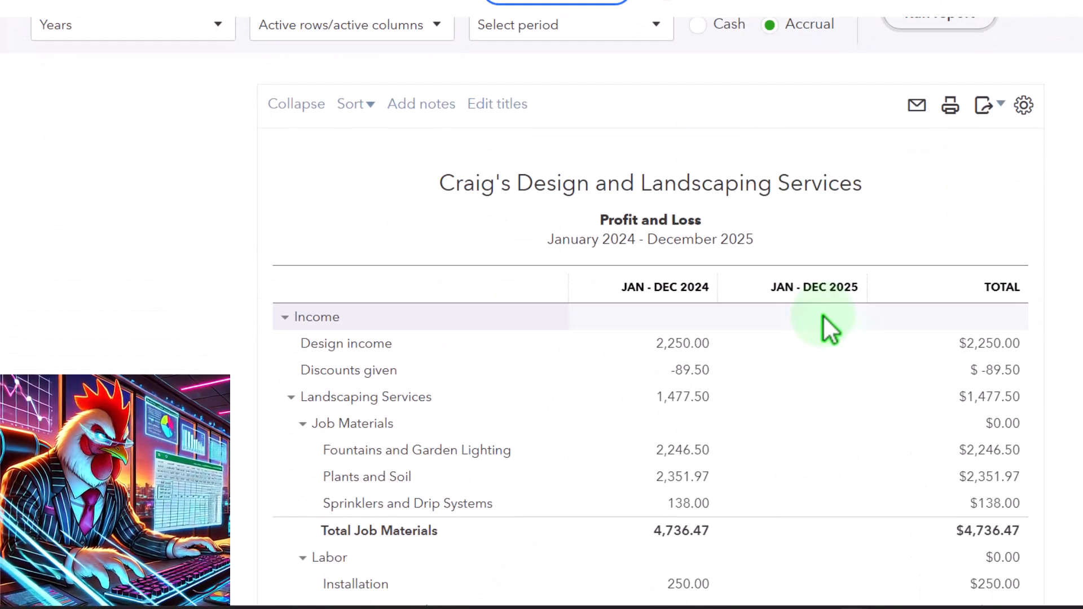
scroll(829, 330, down, 8)
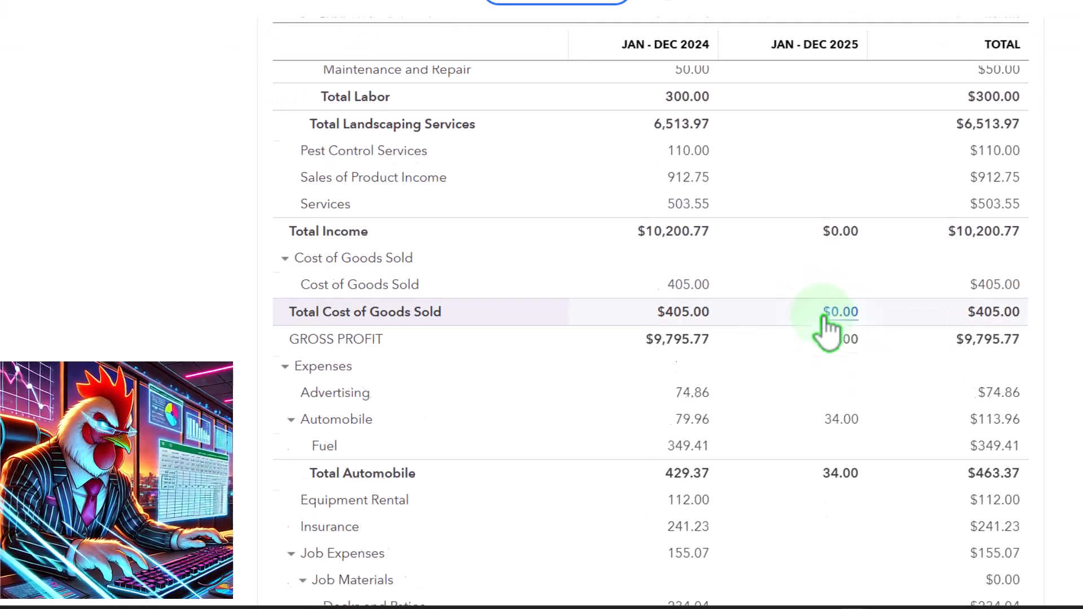
scroll(823, 320, down, 1)
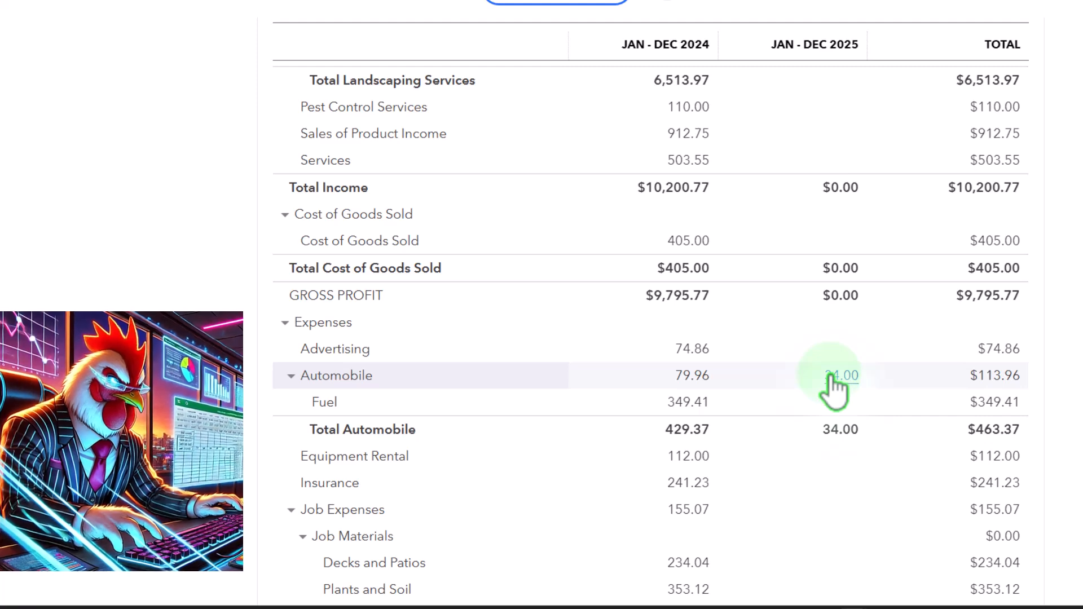
click(832, 377)
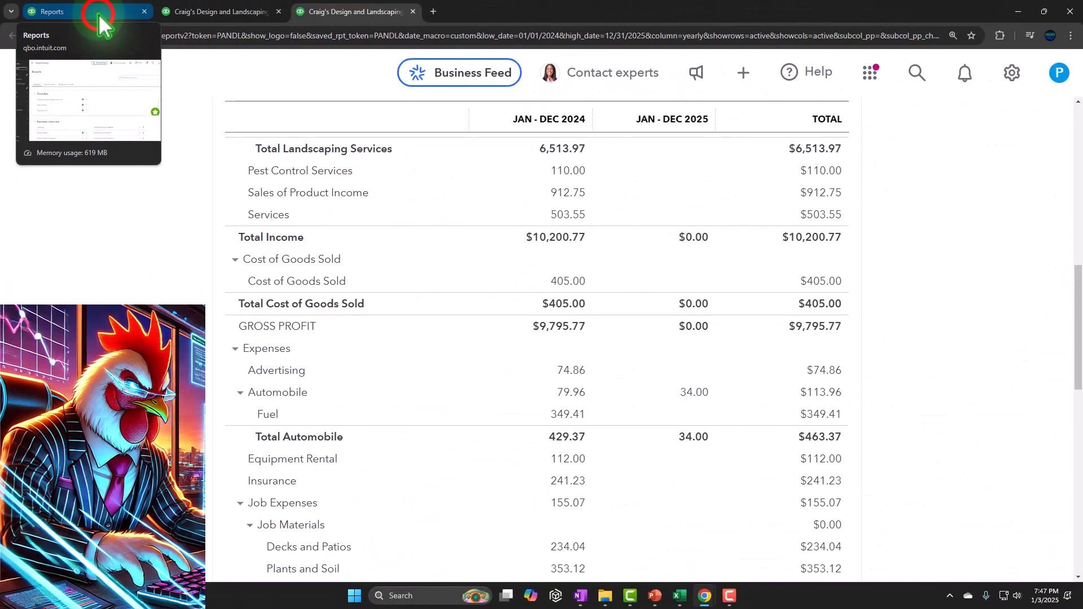
click(127, 19)
key(ctrl+minus)
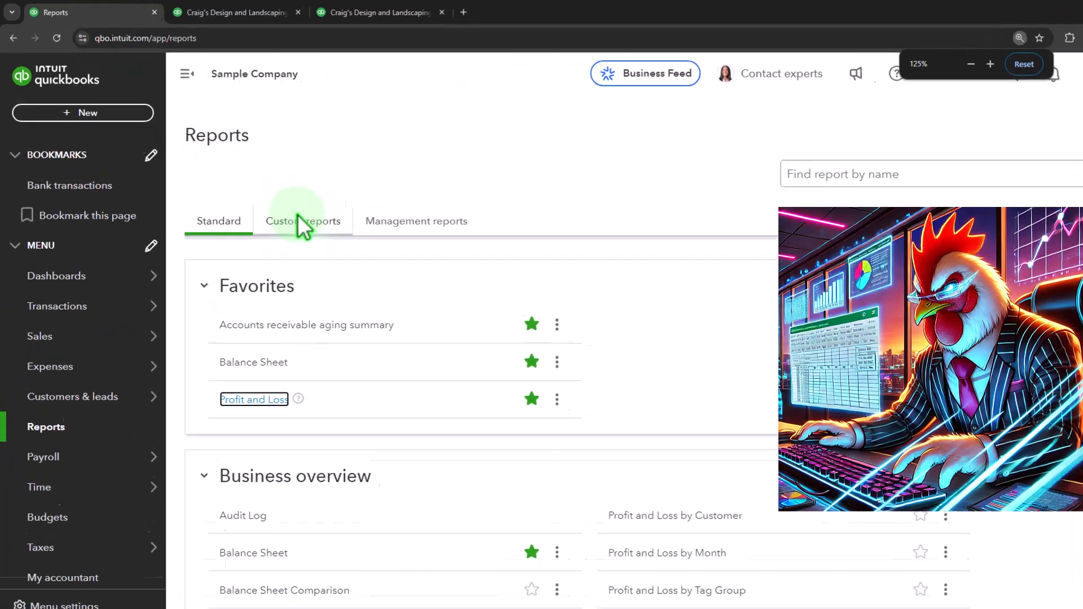
click(141, 178)
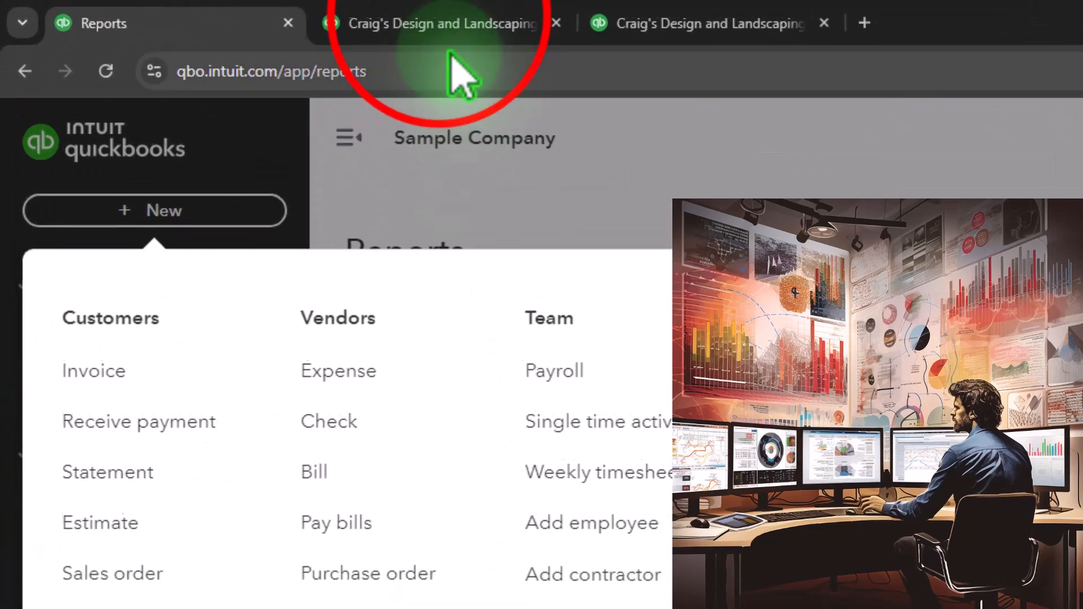
Drill into the 2024 Checking balance on the Balance Sheet and review its transaction report.
click(225, 9)
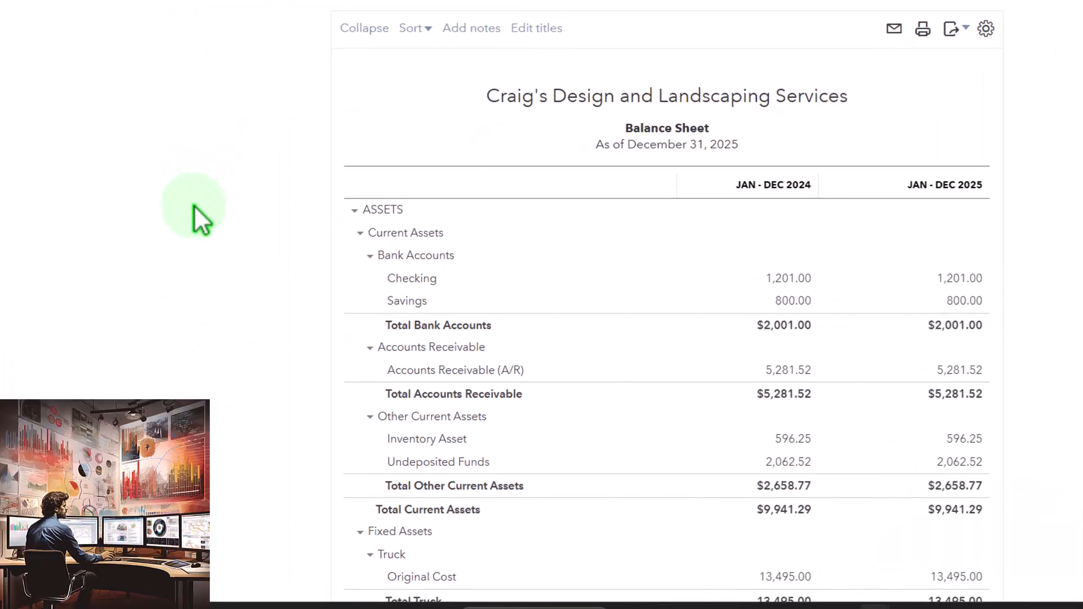
click(778, 285)
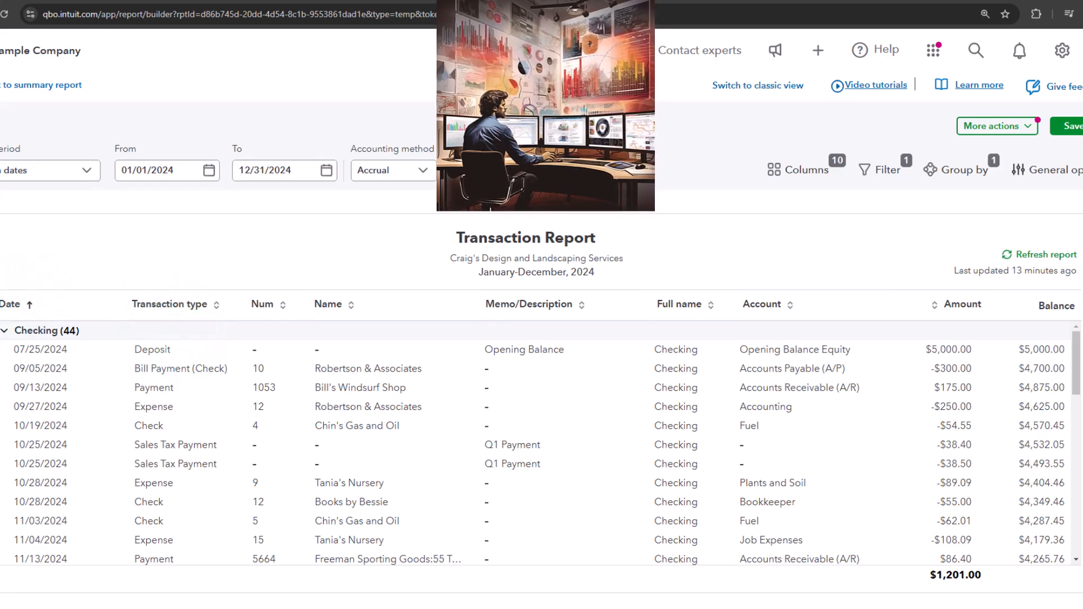
scroll(141, 395, down, 3)
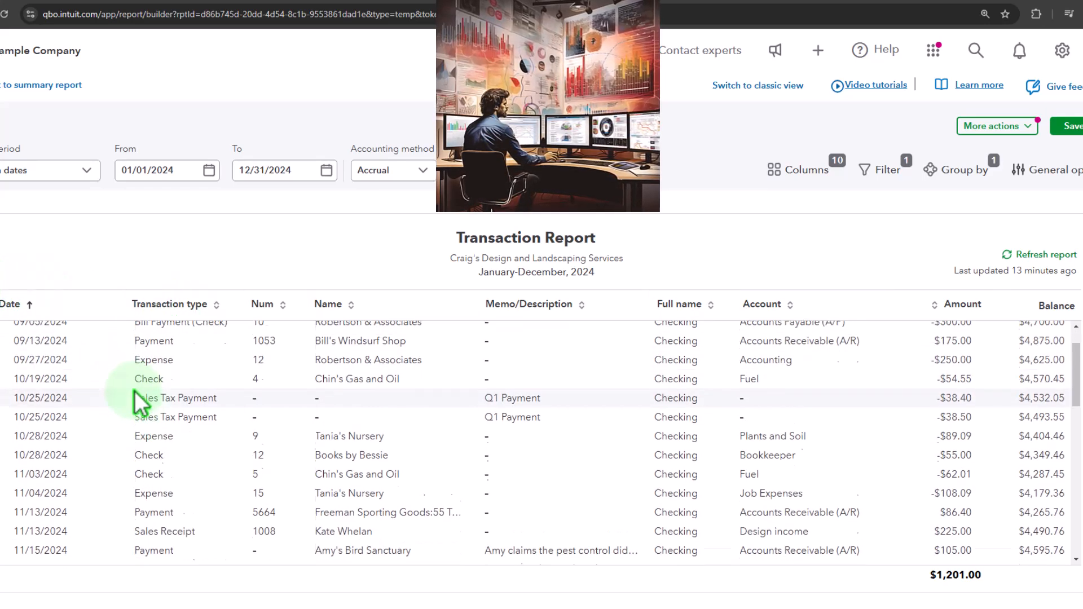
scroll(140, 401, up, 2)
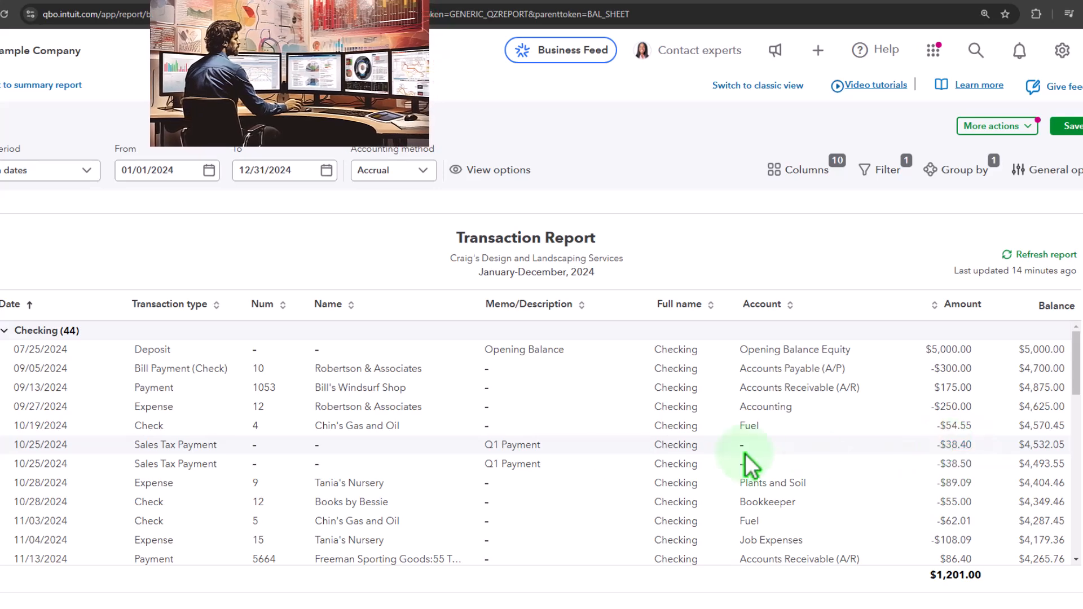
scroll(382, 455, down, 3)
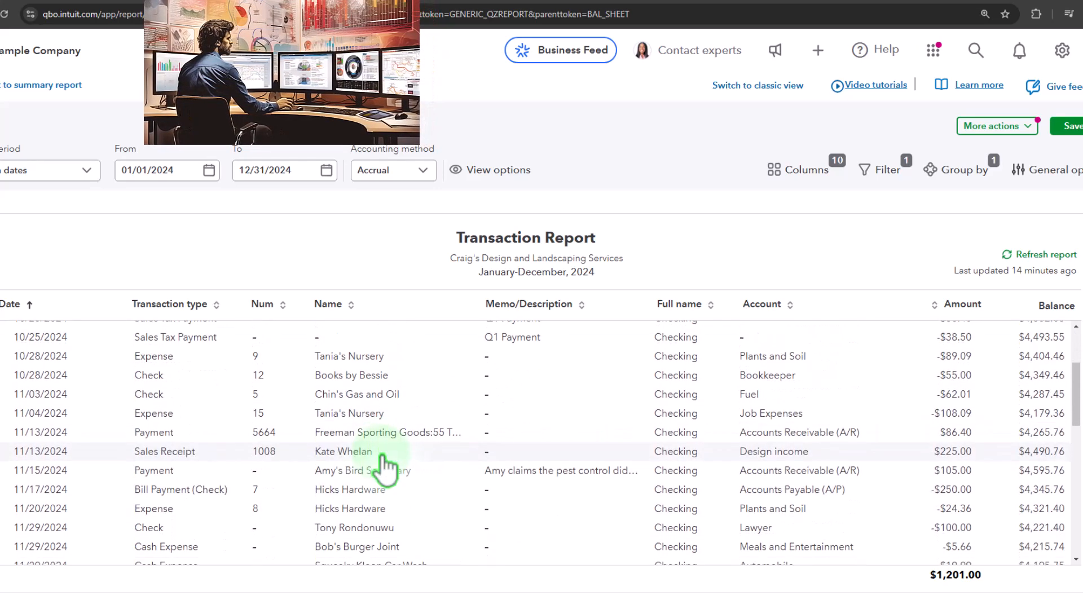
scroll(384, 464, up, 3)
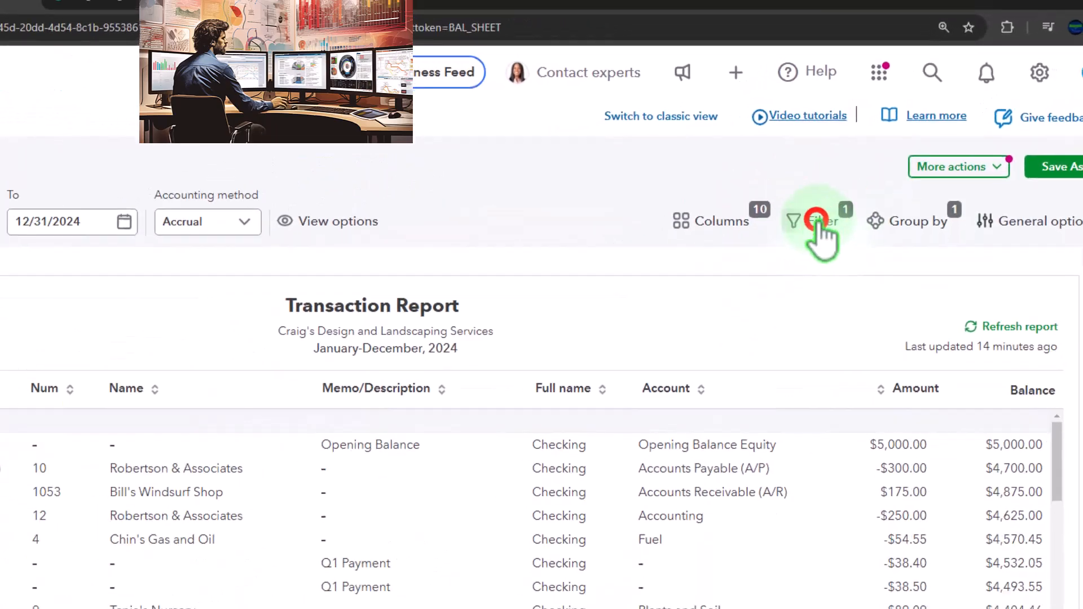
Open the transaction report's filter panel and change the filter field to Transaction type with the equals condition.
click(818, 221)
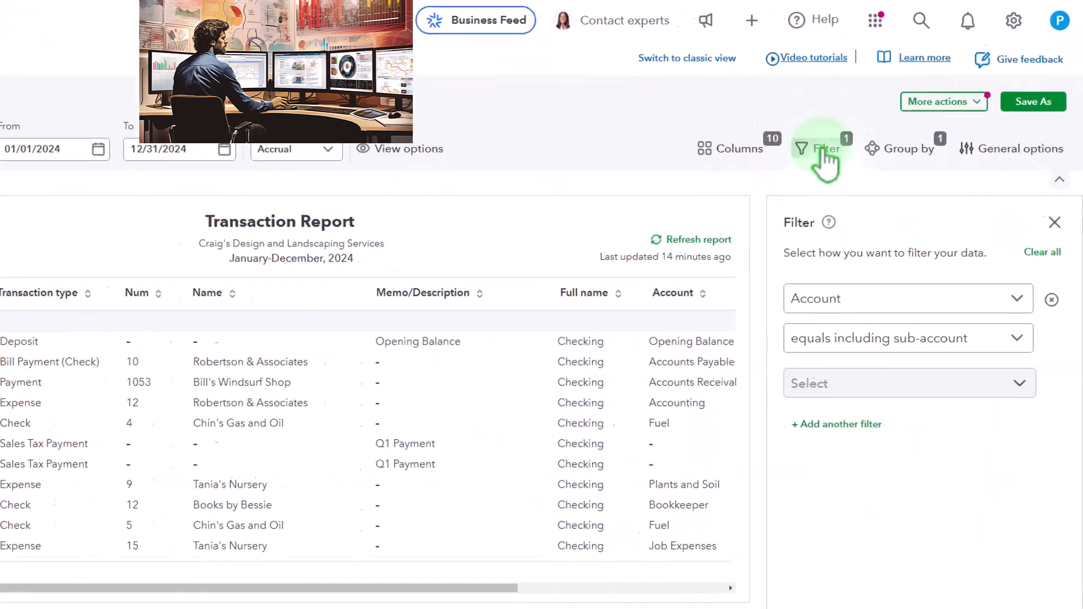
click(971, 284)
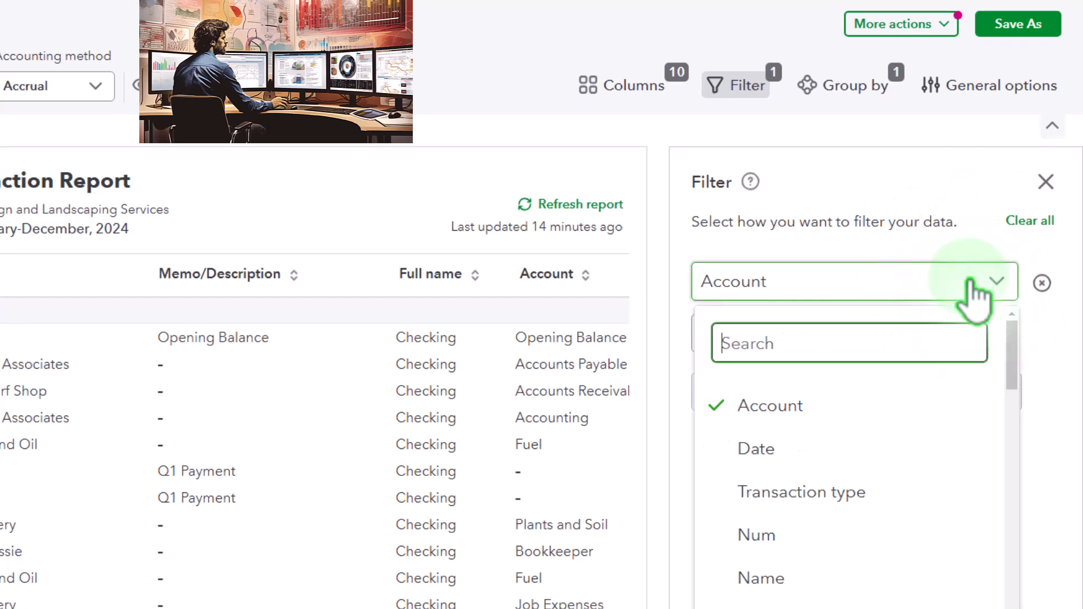
scroll(945, 443, down, 2)
scroll(948, 446, down, 6)
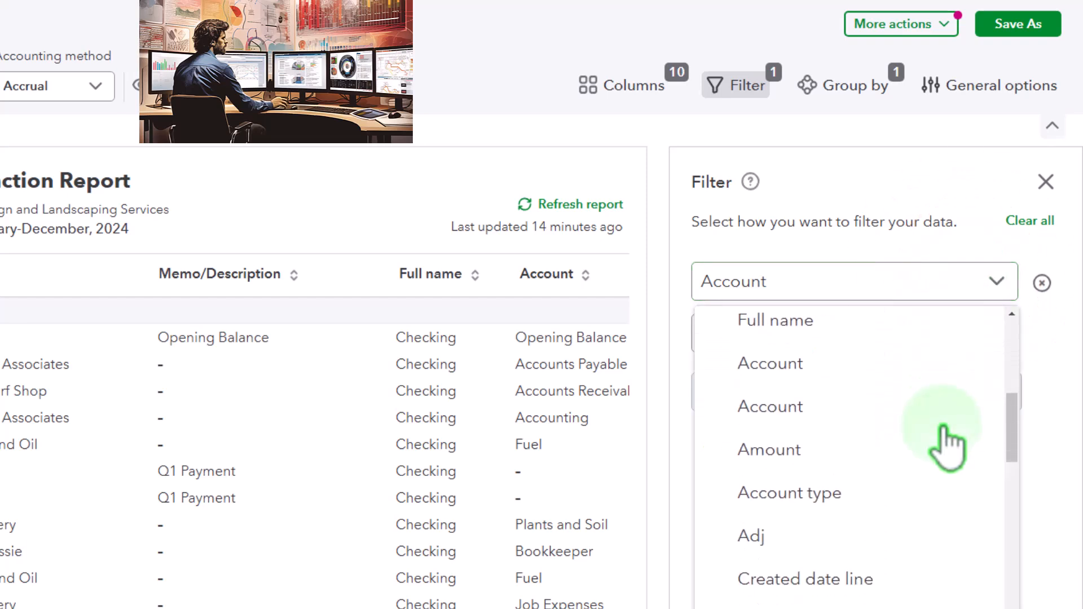
scroll(947, 446, up, 8)
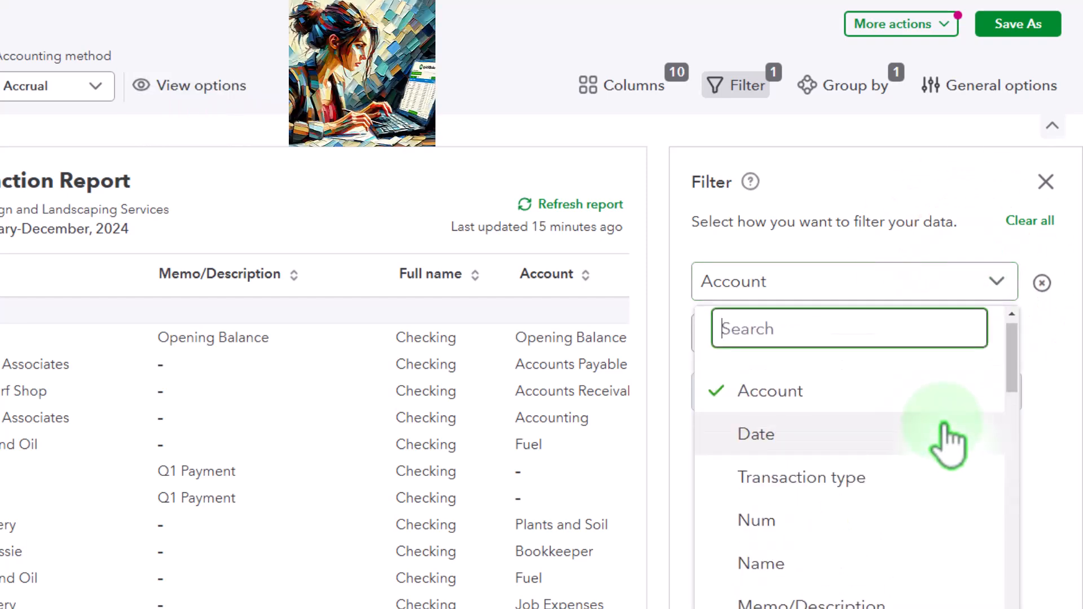
click(898, 483)
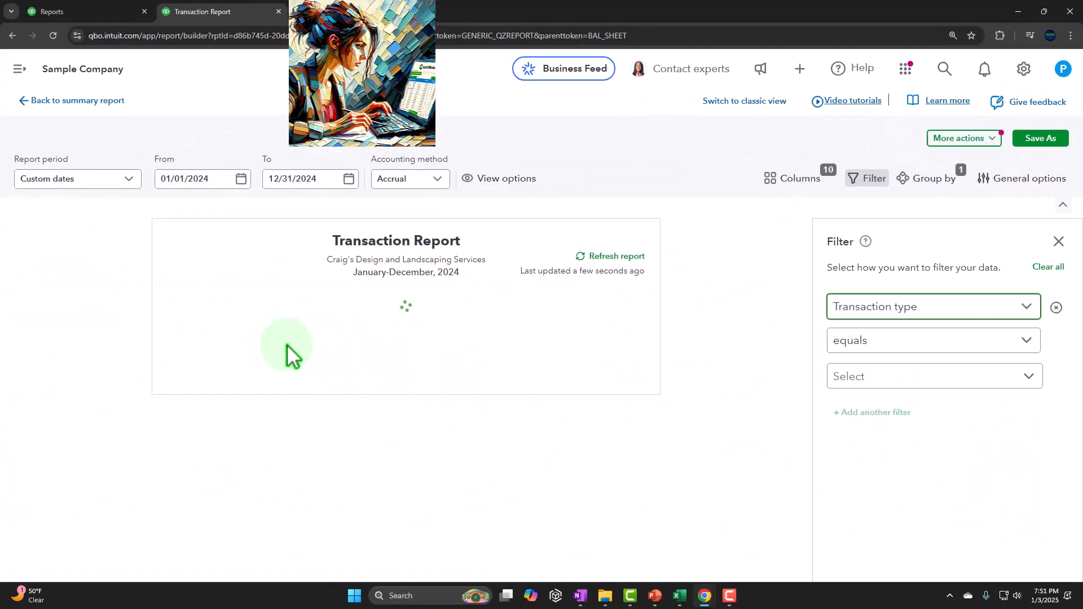
click(1015, 340)
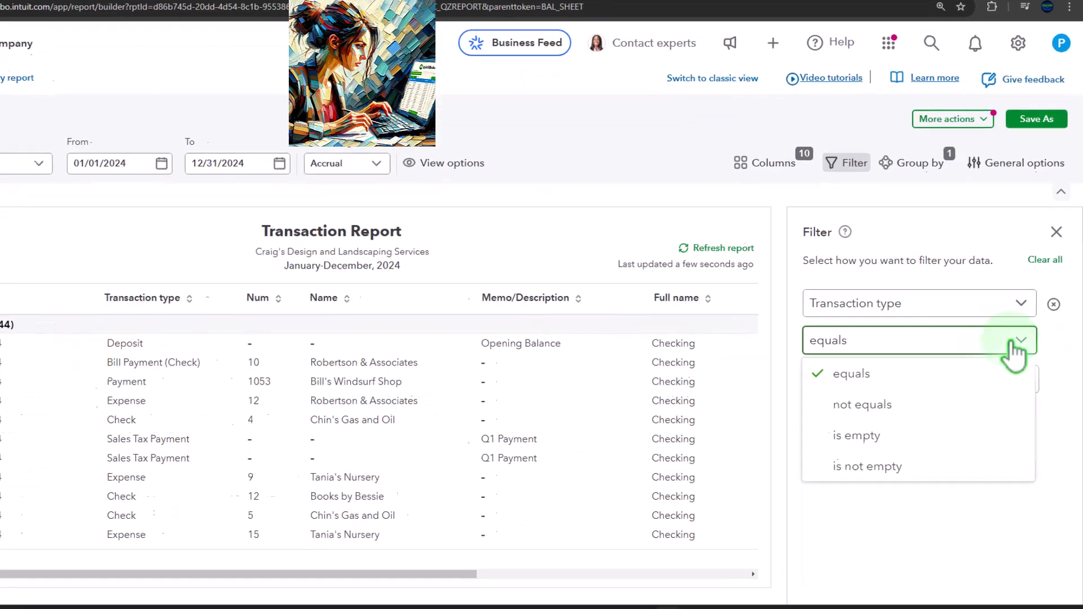
click(959, 390)
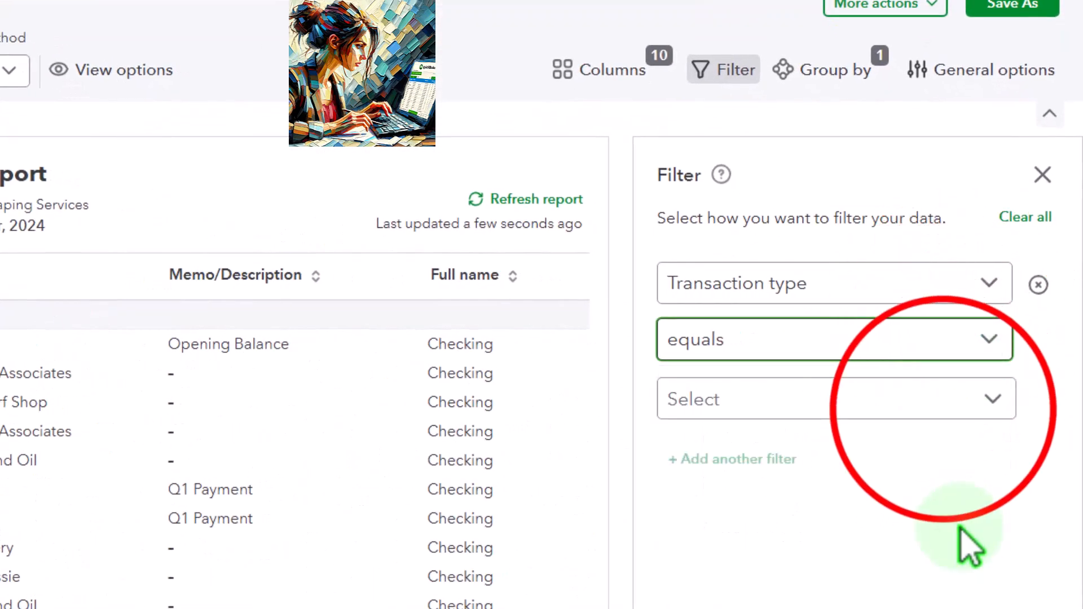
Filter the transaction types to Bill Payment (Check) and Bill Payment (Credit Card).
click(948, 407)
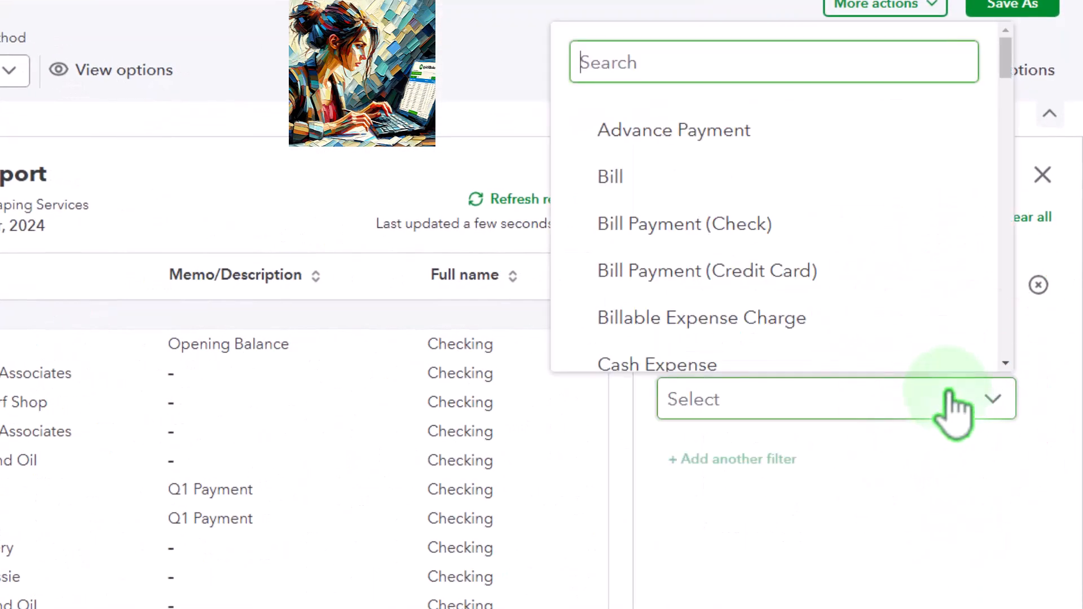
click(795, 234)
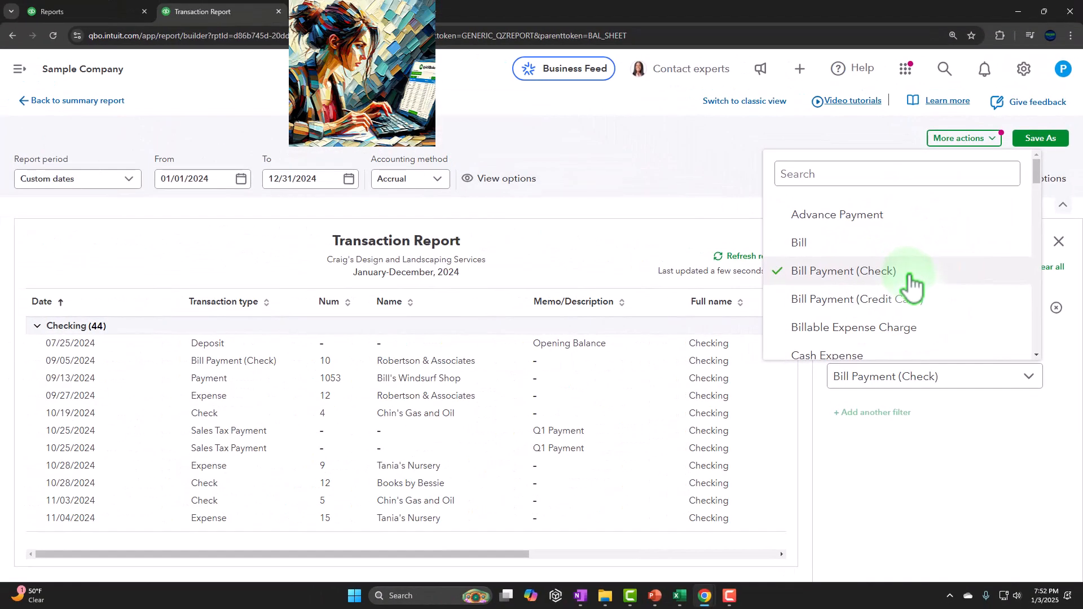
click(913, 297)
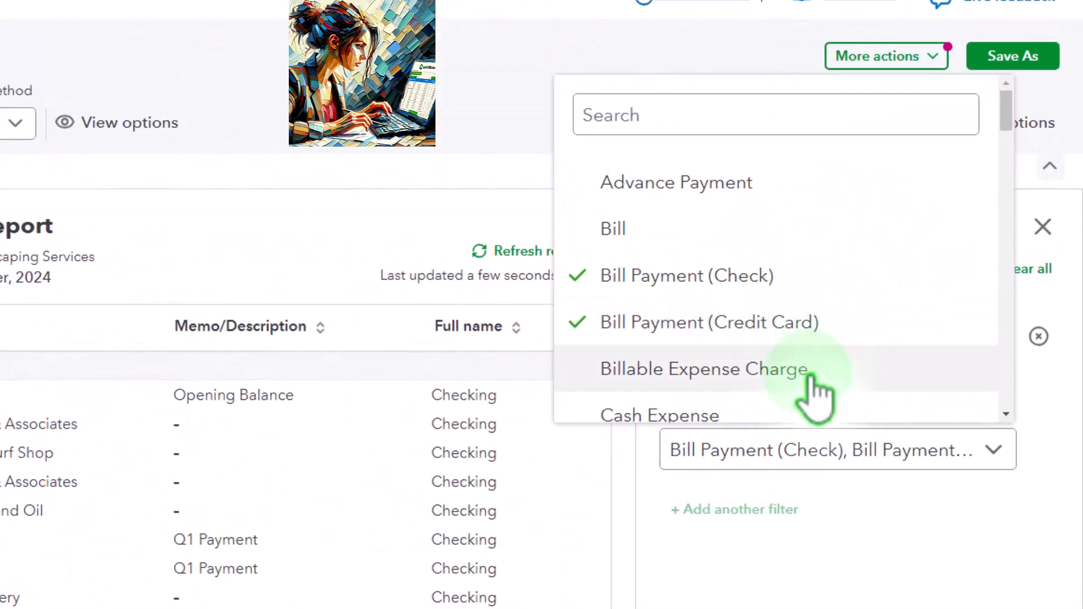
scroll(813, 395, down, 7)
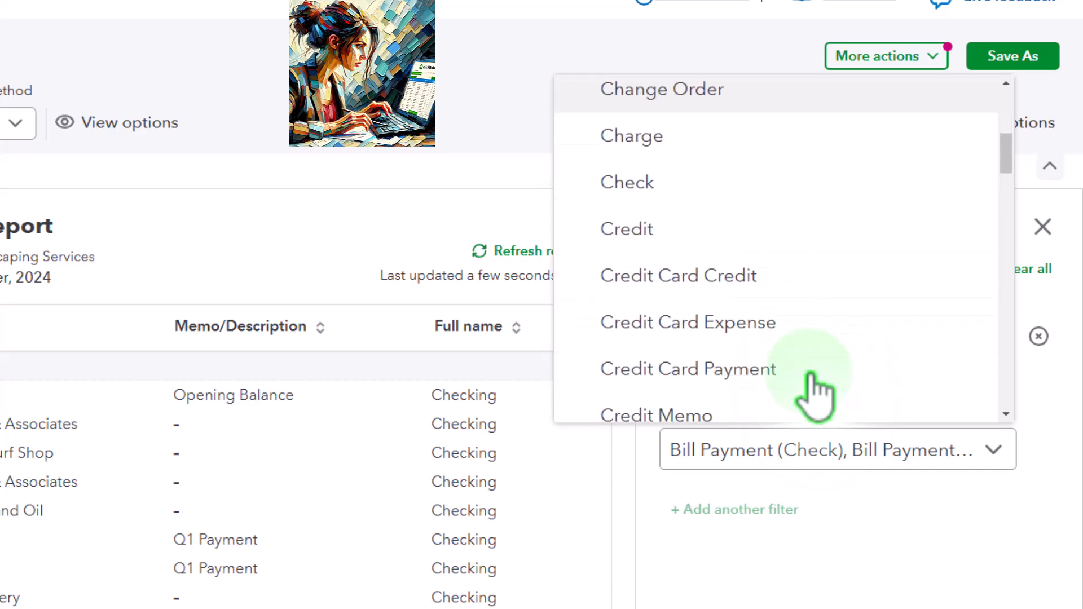
click(815, 603)
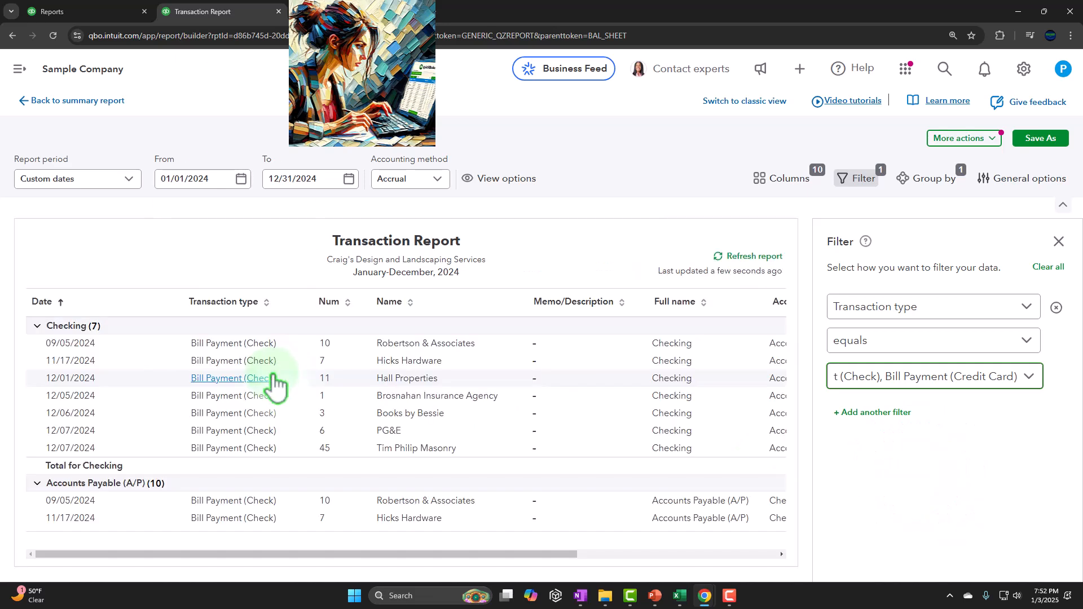
Go back to the summary Balance Sheet, exiting the transaction report without saving.
click(235, 231)
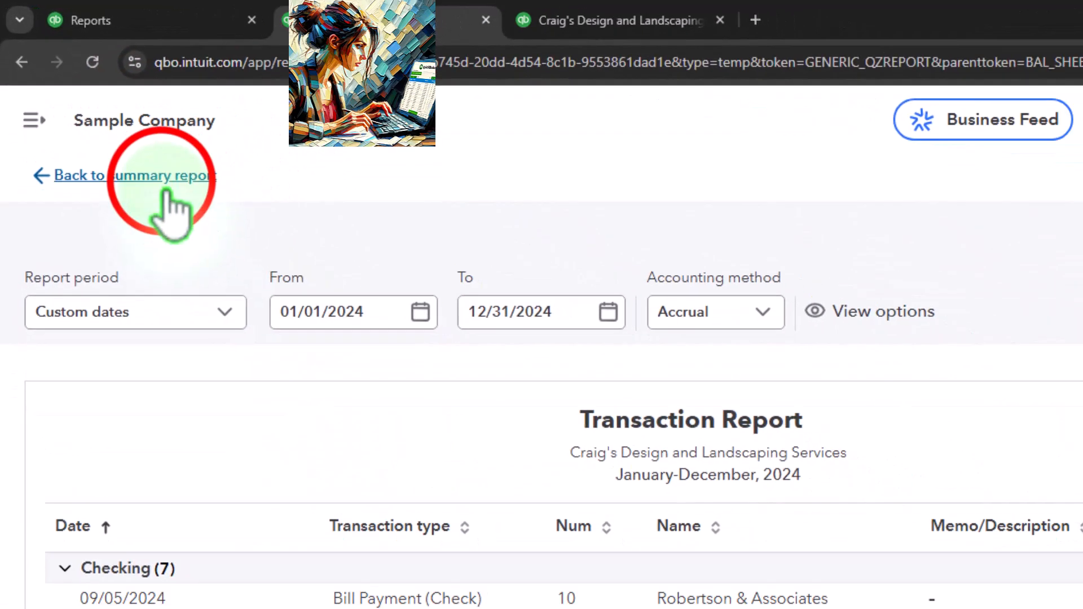
click(165, 184)
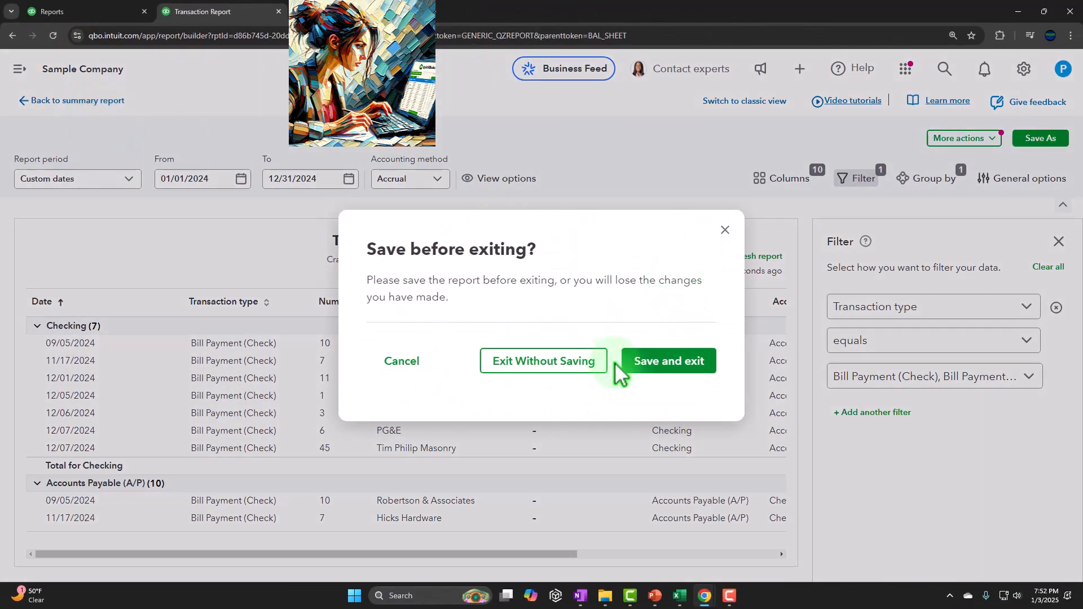
click(585, 370)
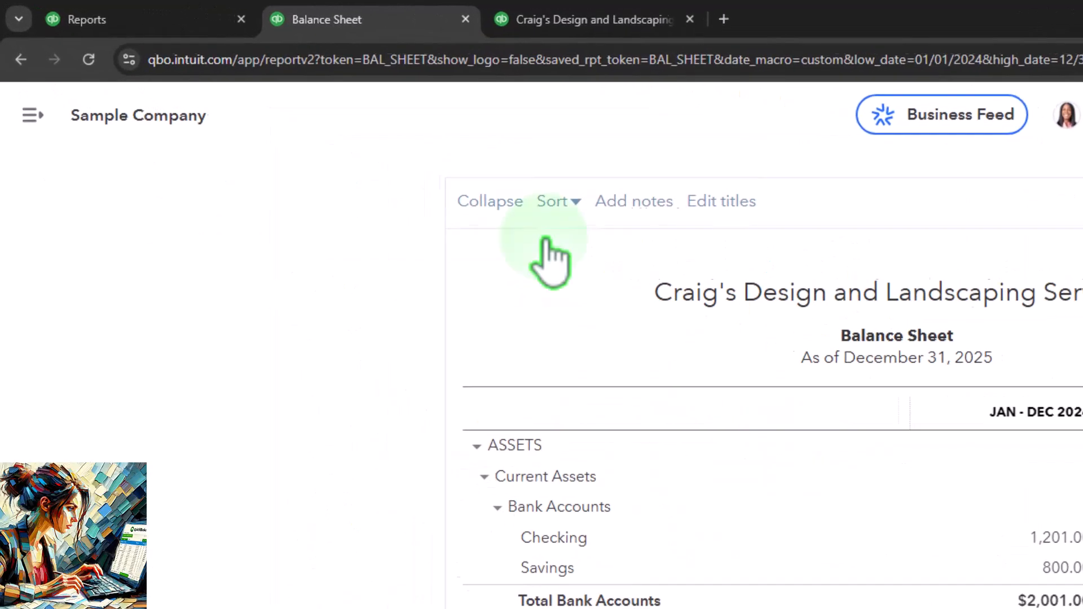
Switch to the OneNote notebook QBO 2025 showing the QuickBooks workflow diagram.
click(160, 27)
click(113, 163)
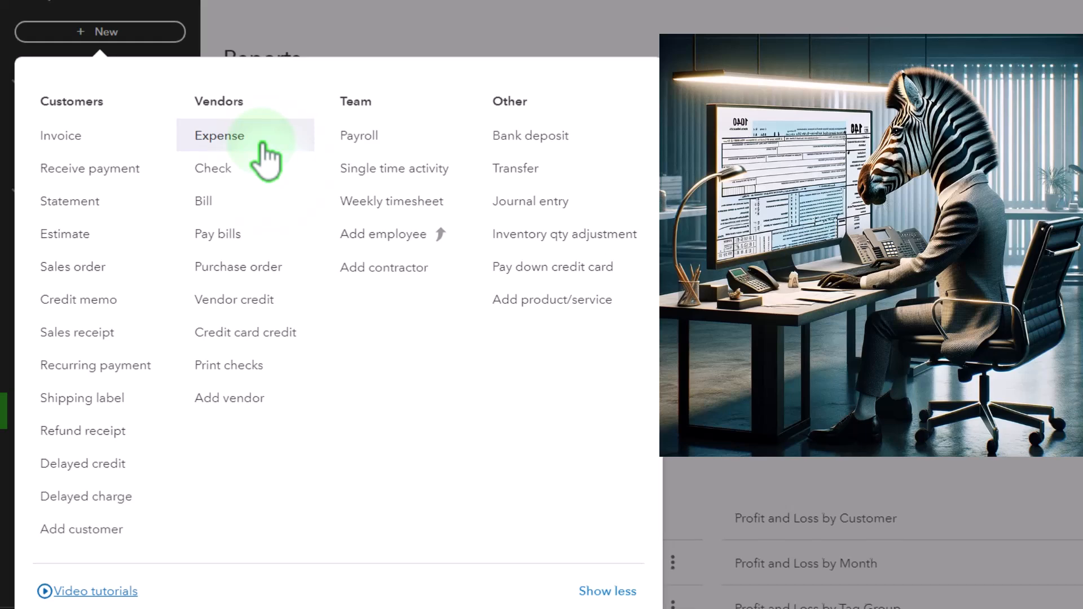
click(806, 62)
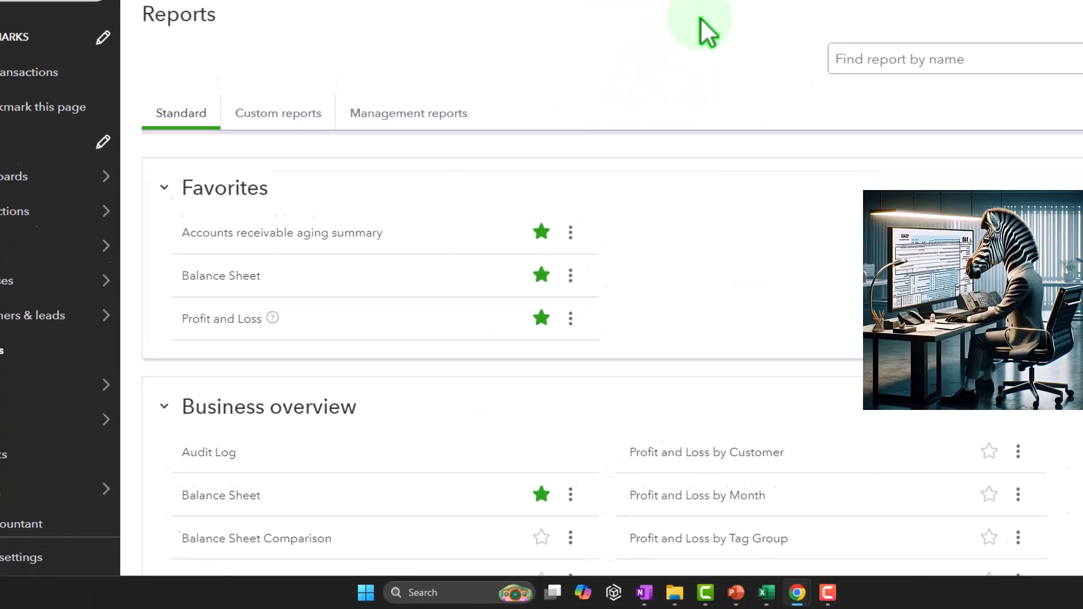
click(636, 598)
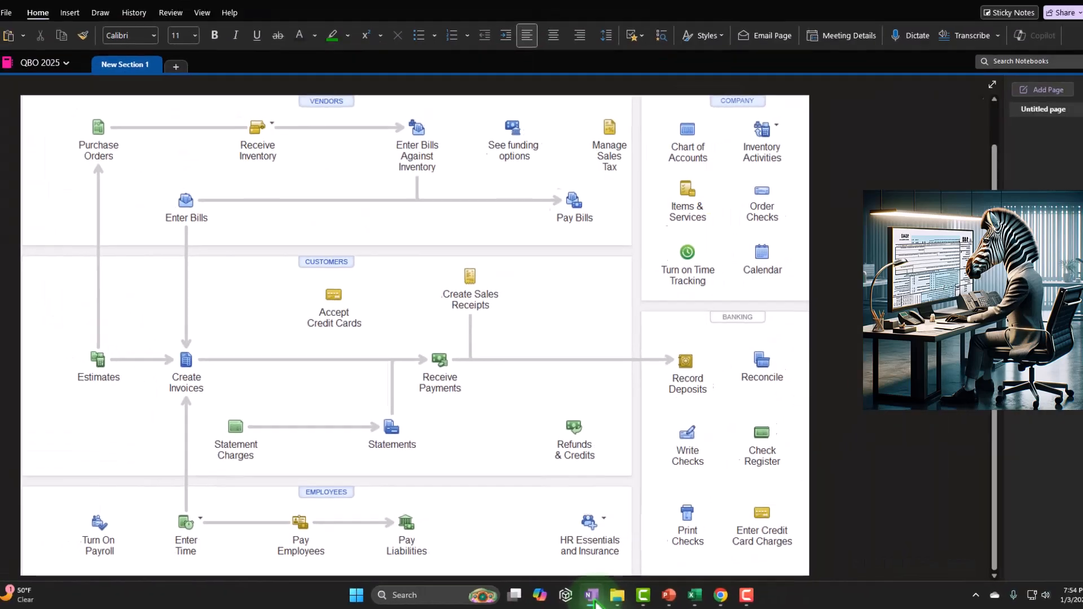
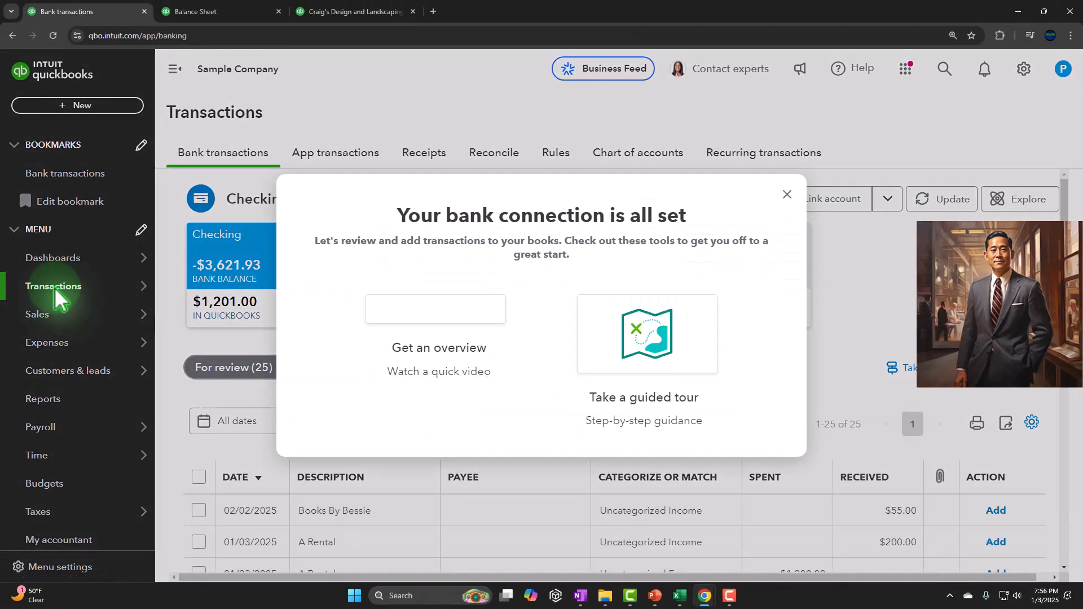
Open a new check form from the New menu while on the bank transactions page.
click(785, 195)
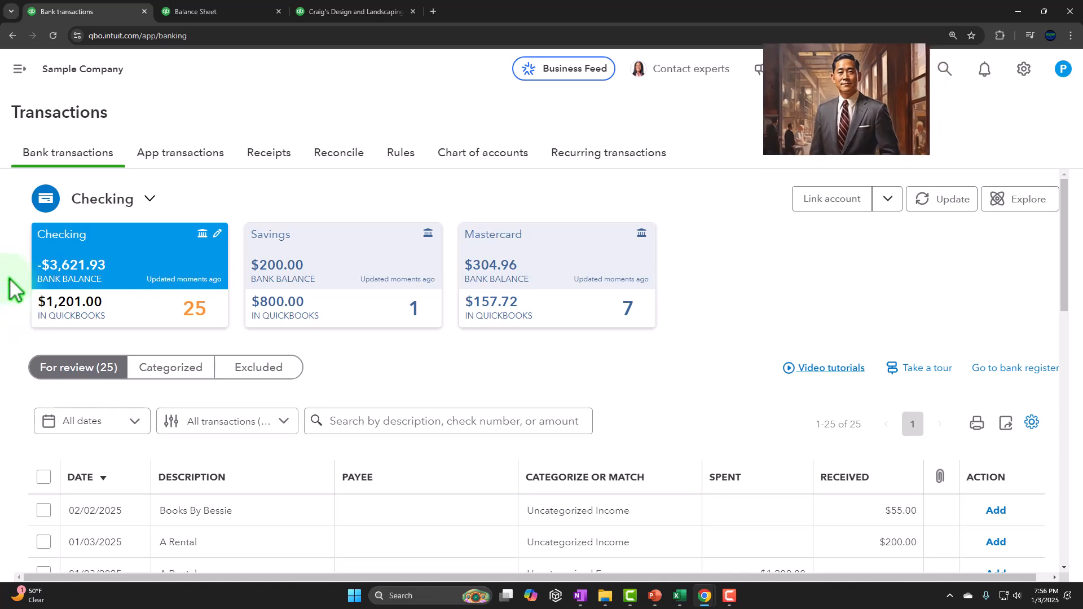
scroll(267, 276, down, 1)
scroll(266, 277, down, 4)
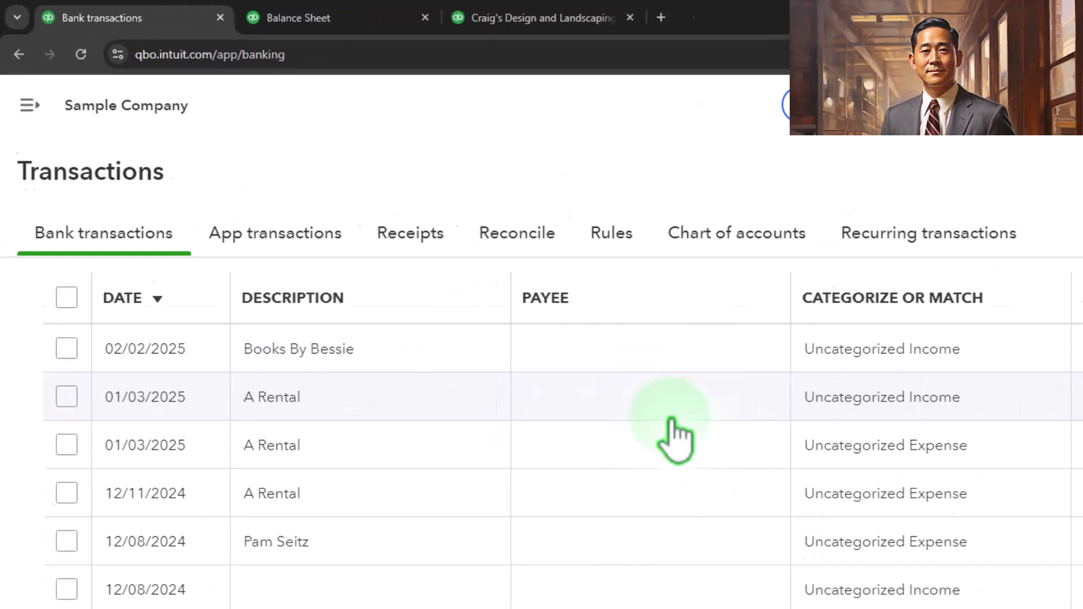
click(45, 161)
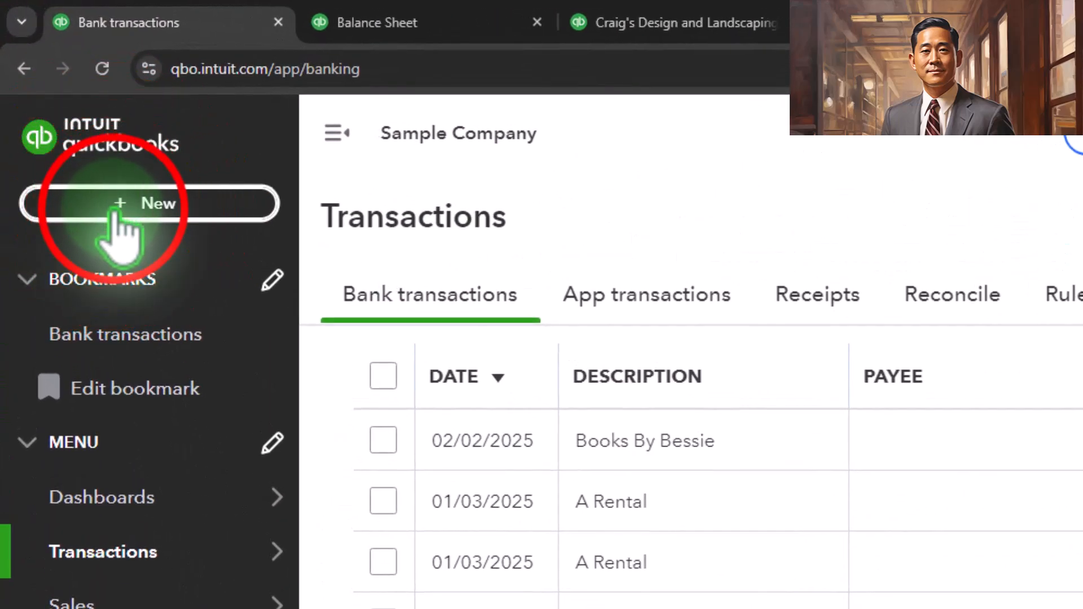
click(116, 213)
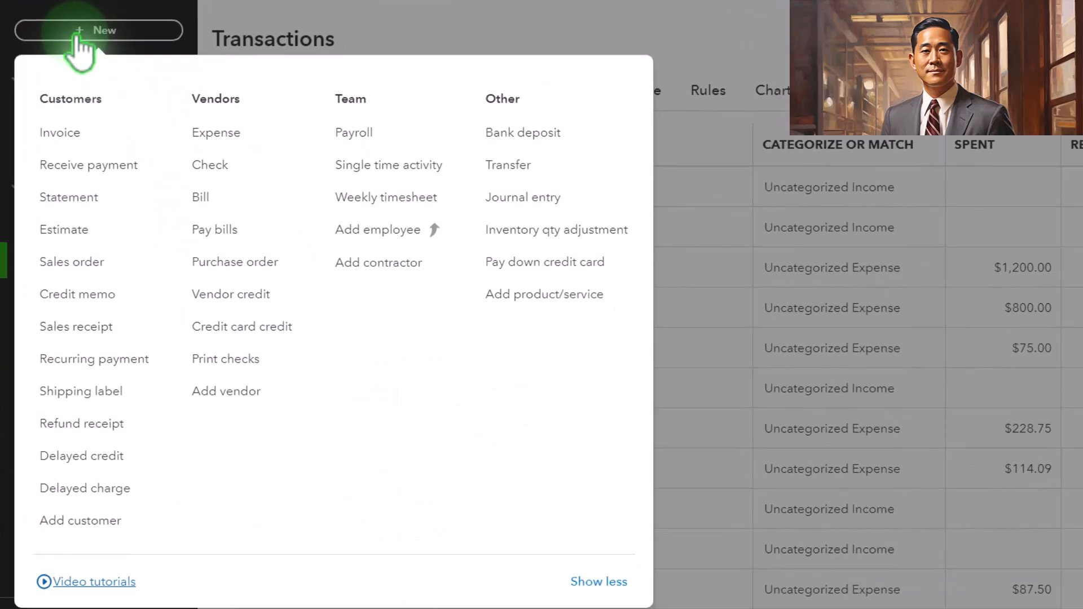
click(212, 167)
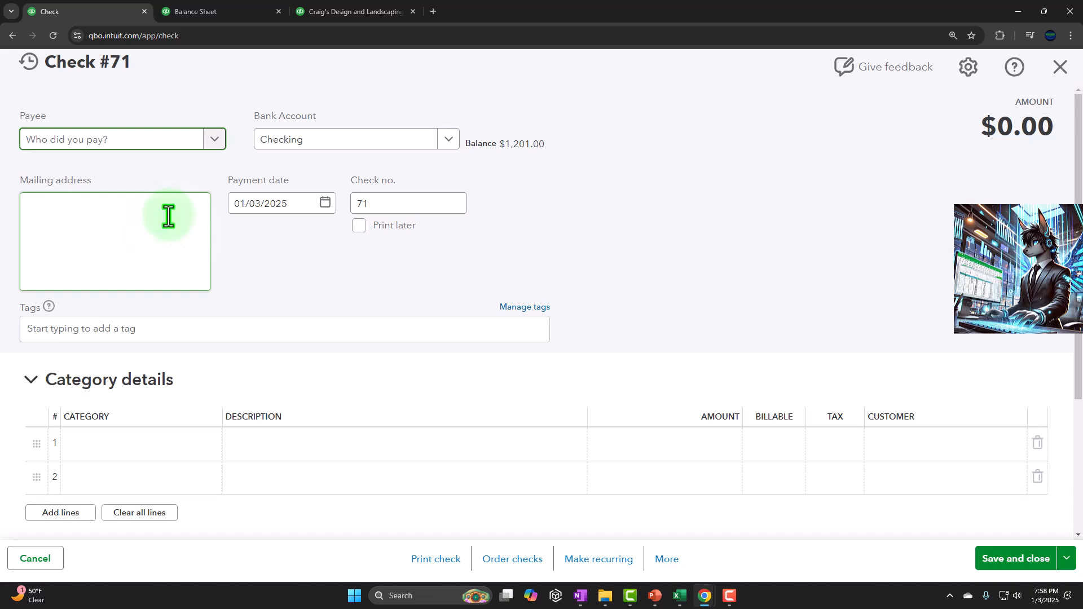
Set the check's payee to Verizon, adding it and saving it as a new vendor.
click(120, 134)
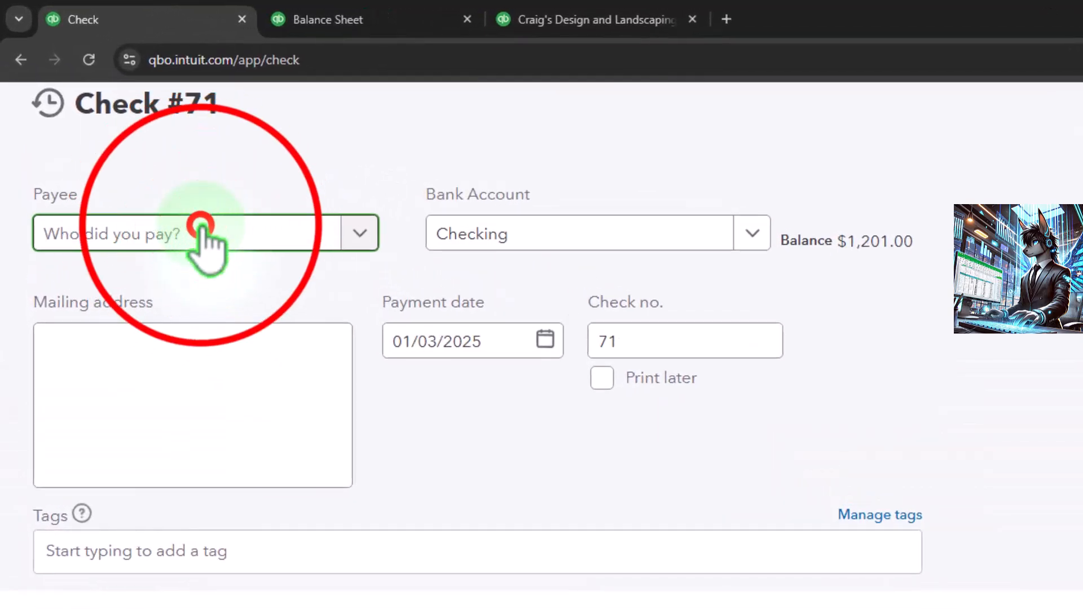
click(201, 225)
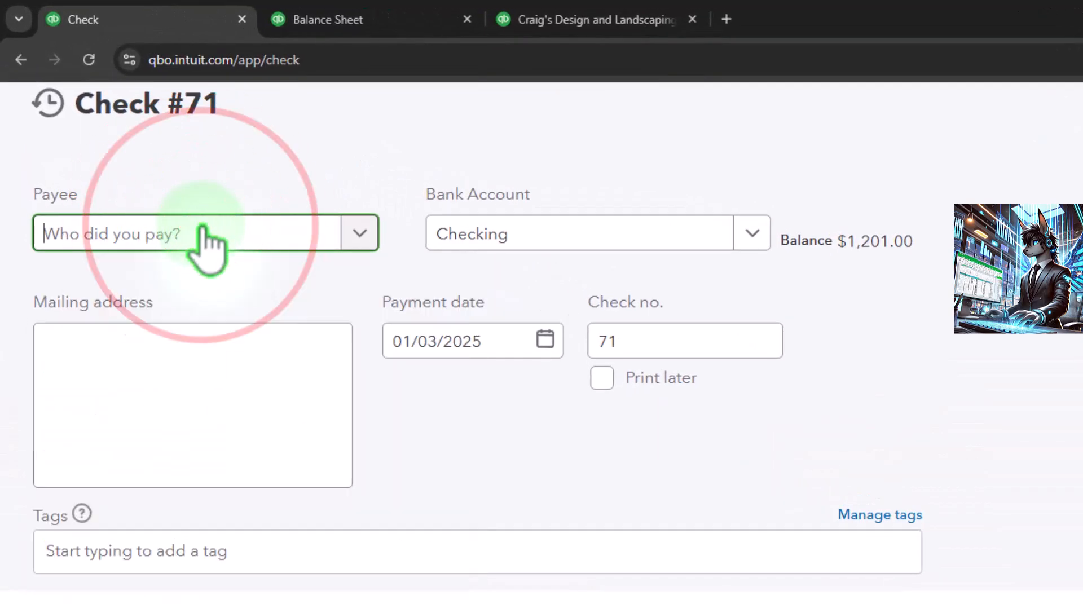
text(Veri)
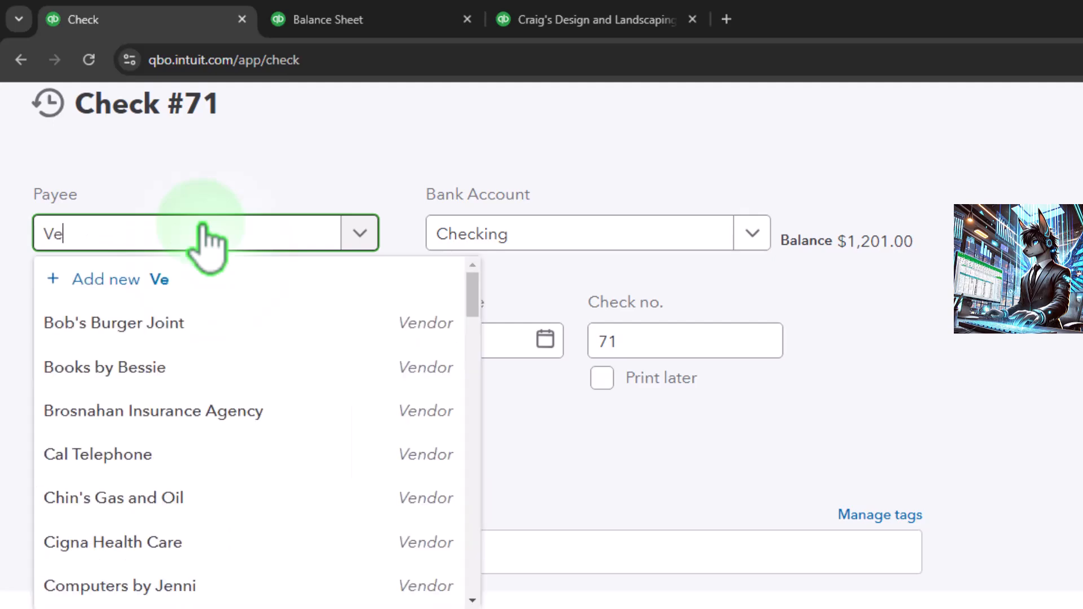
text(zon)
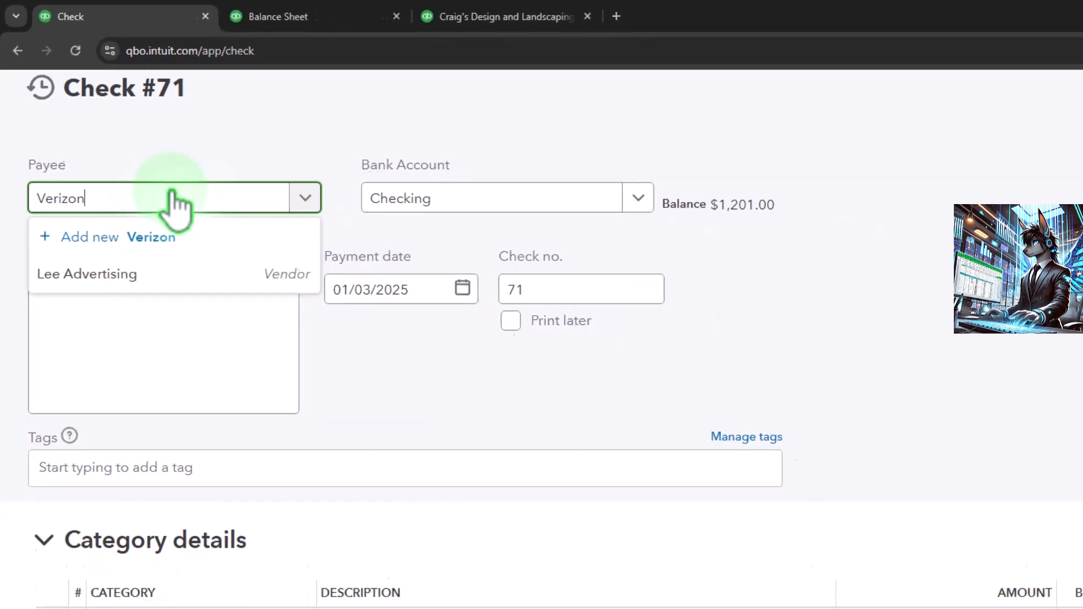
key(Tab)
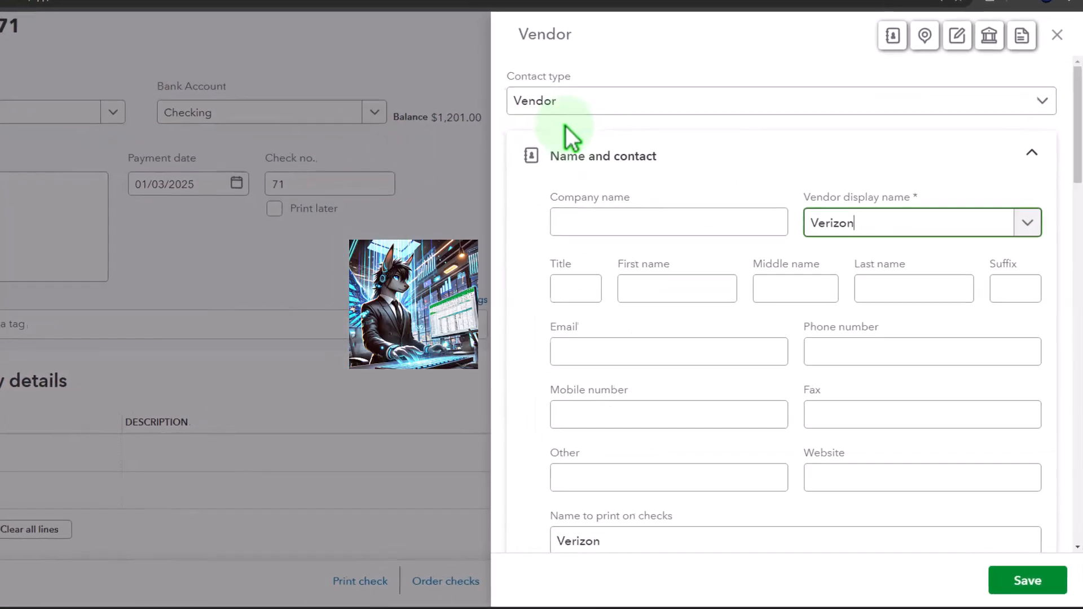
click(1026, 582)
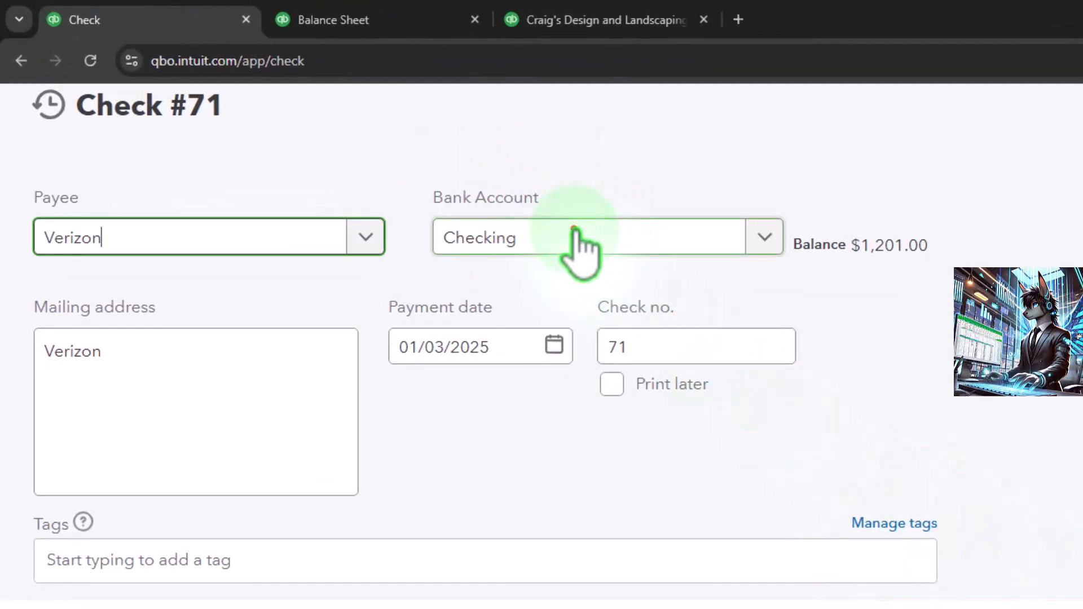
Review the check's bank account, payment date, check number and tags fields, keeping Checking as the account.
click(437, 143)
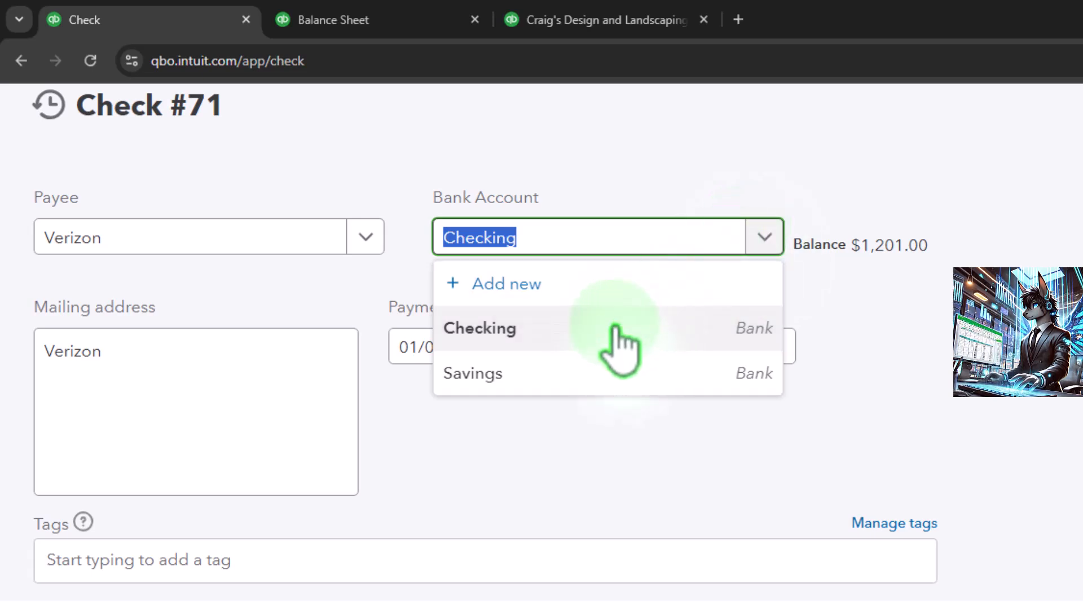
click(623, 491)
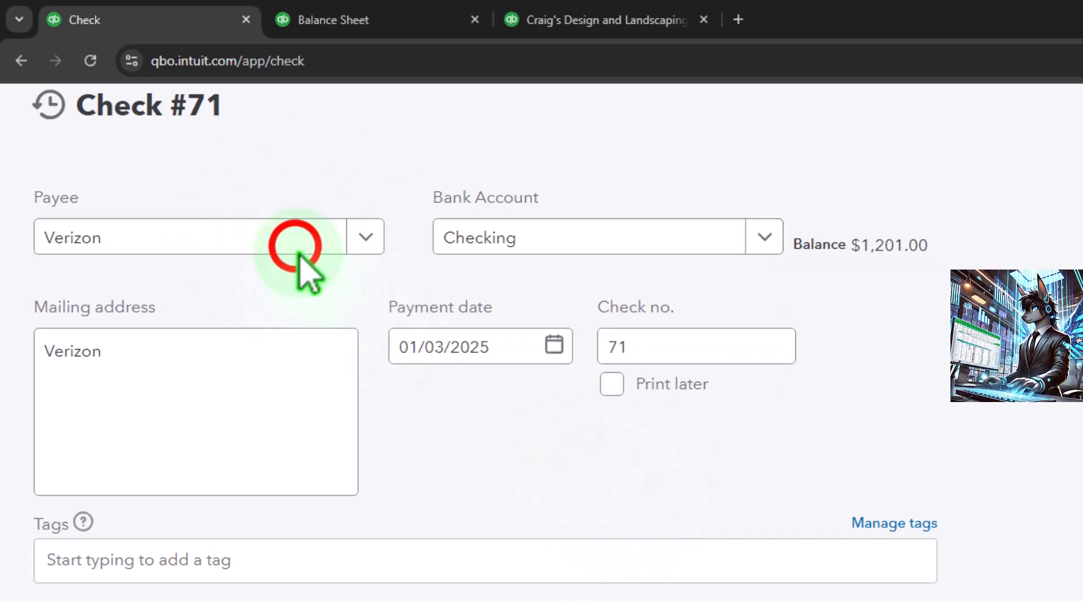
click(293, 242)
key(Tab)
key(Tab)
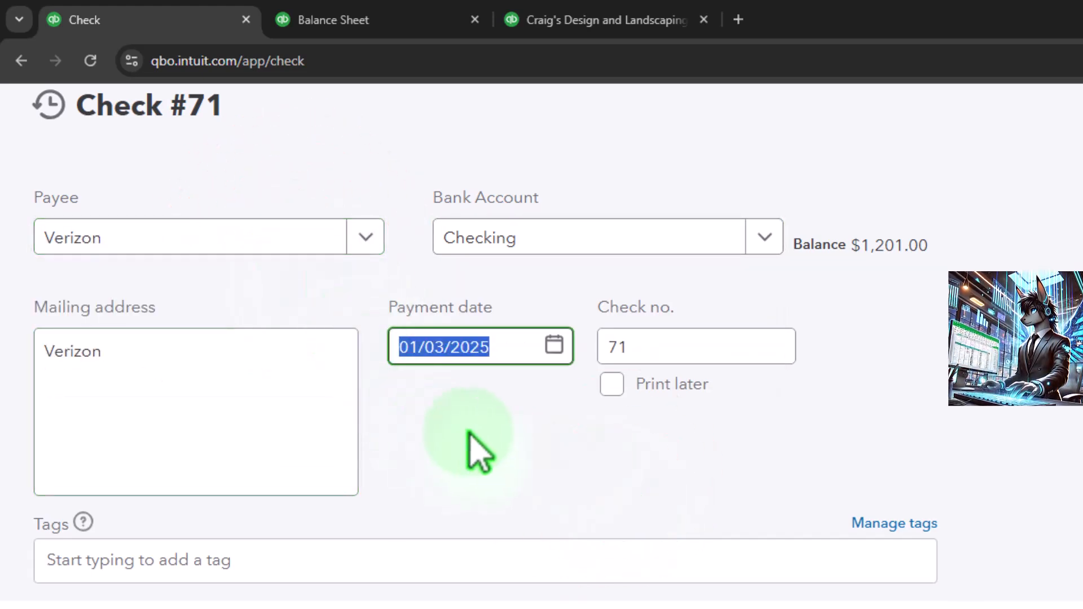
key(Tab)
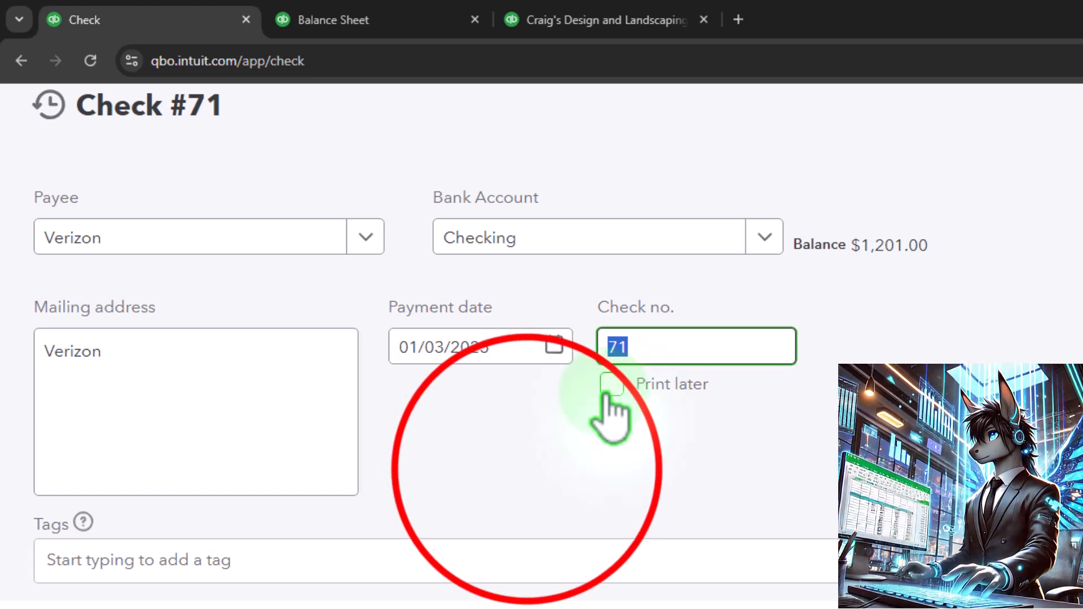
click(528, 466)
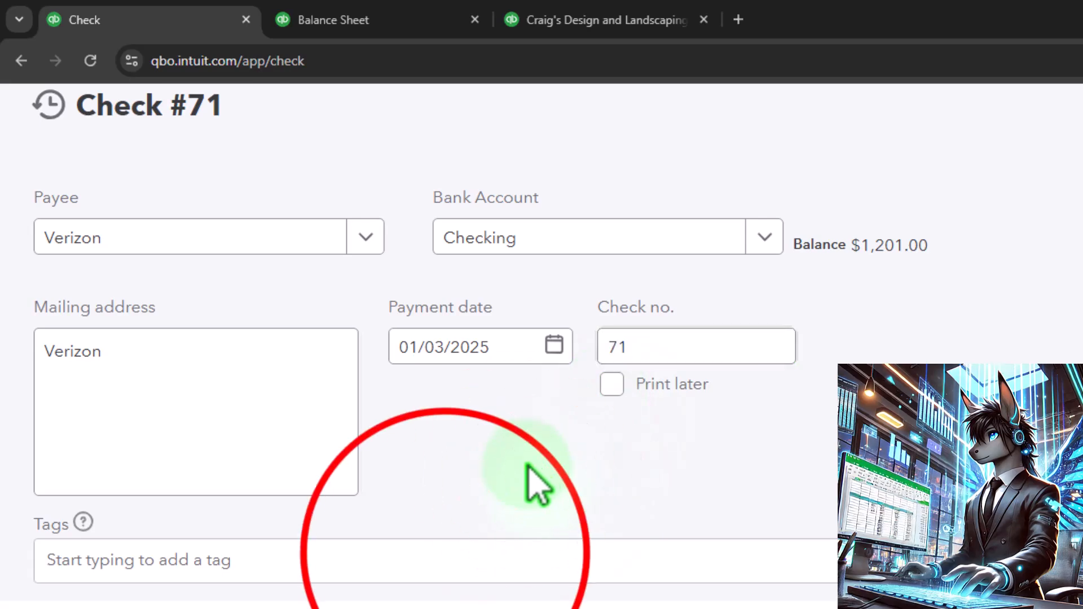
click(460, 557)
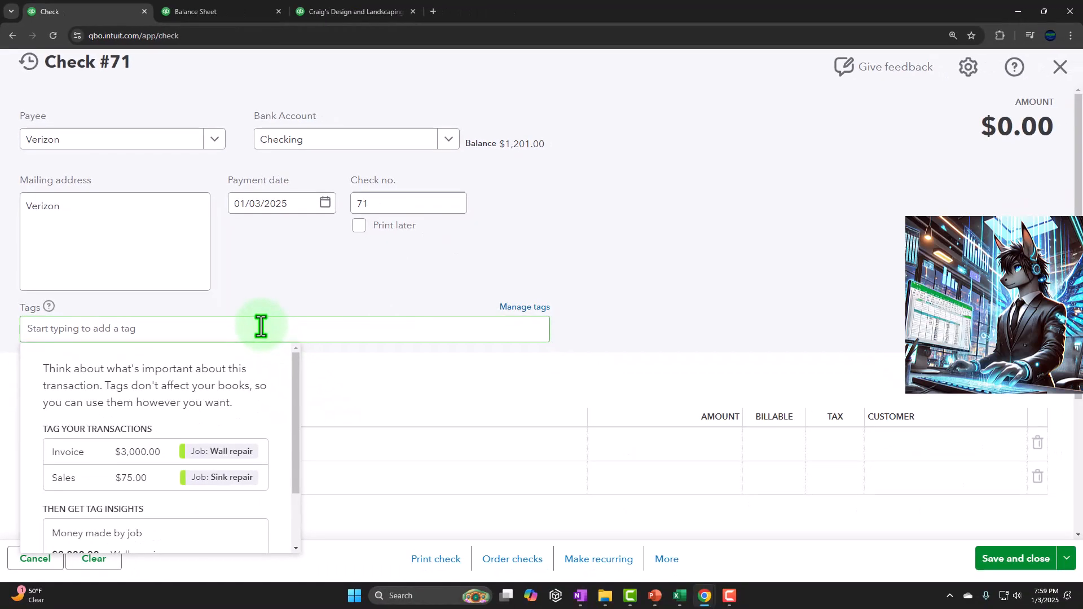
key(Tab)
key(Tab)
scroll(261, 326, down, 3)
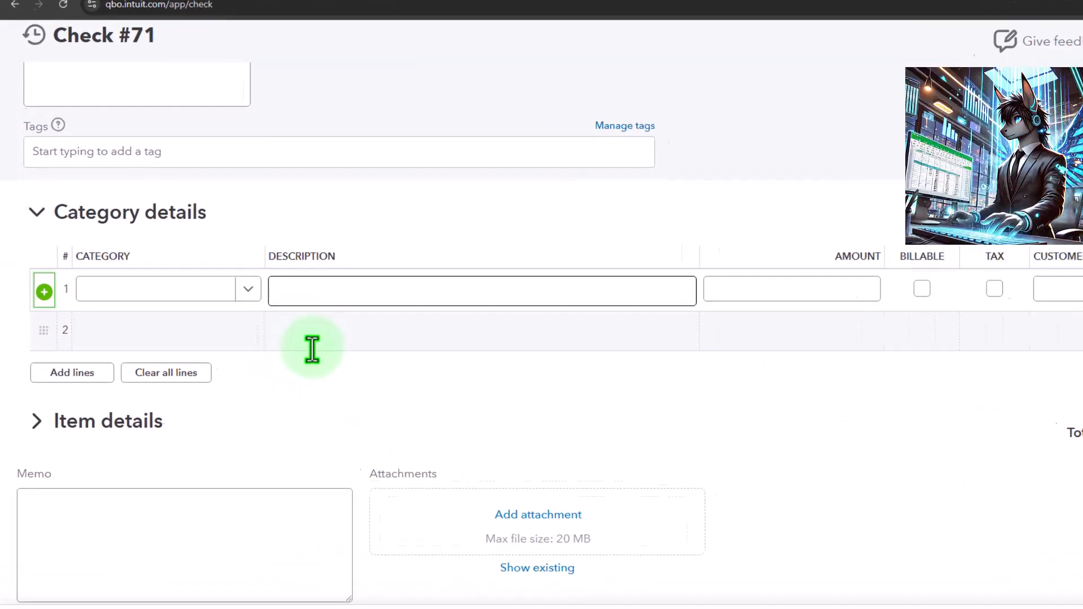
Expand and collapse the Category details and Item details sections of the check.
click(35, 212)
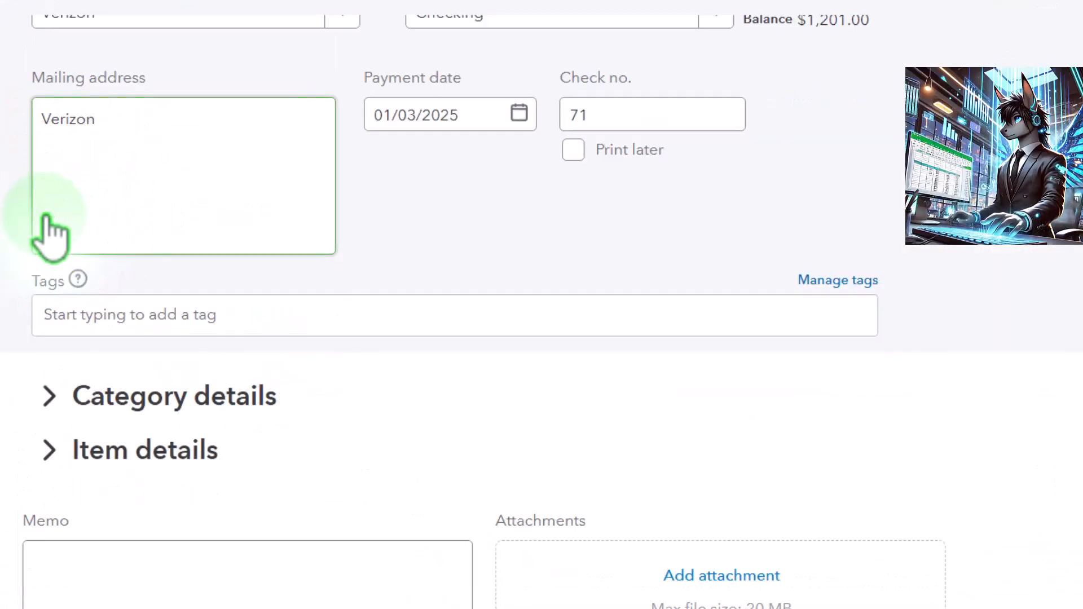
click(51, 448)
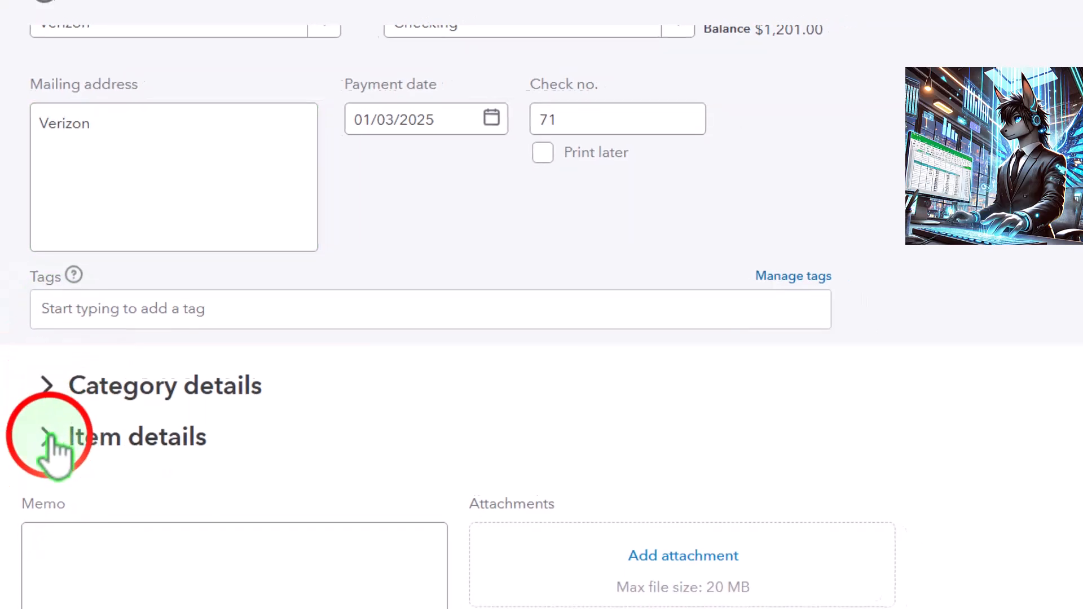
click(48, 441)
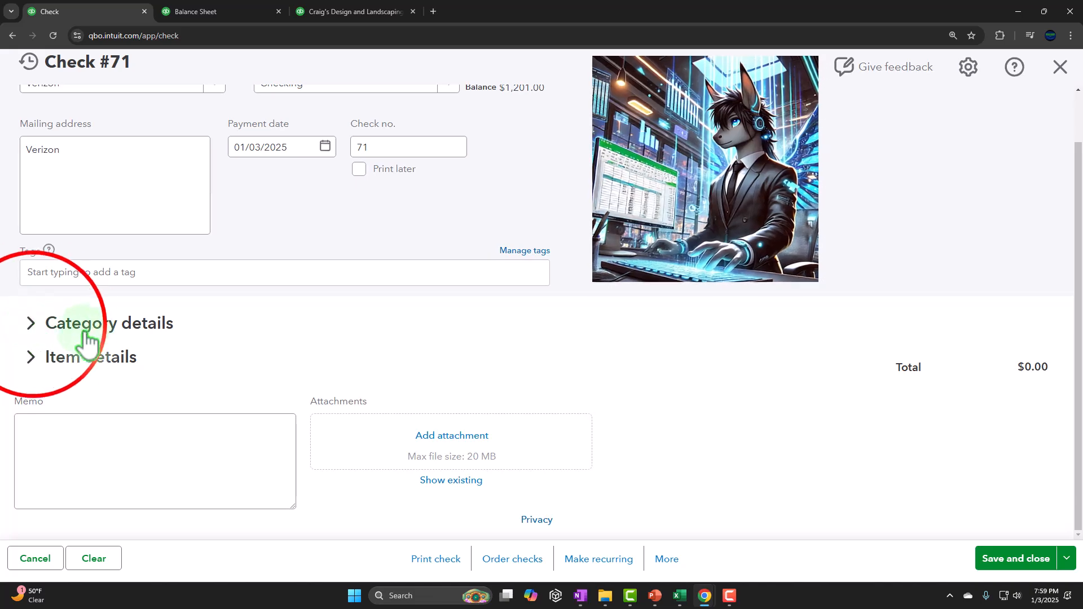
click(33, 333)
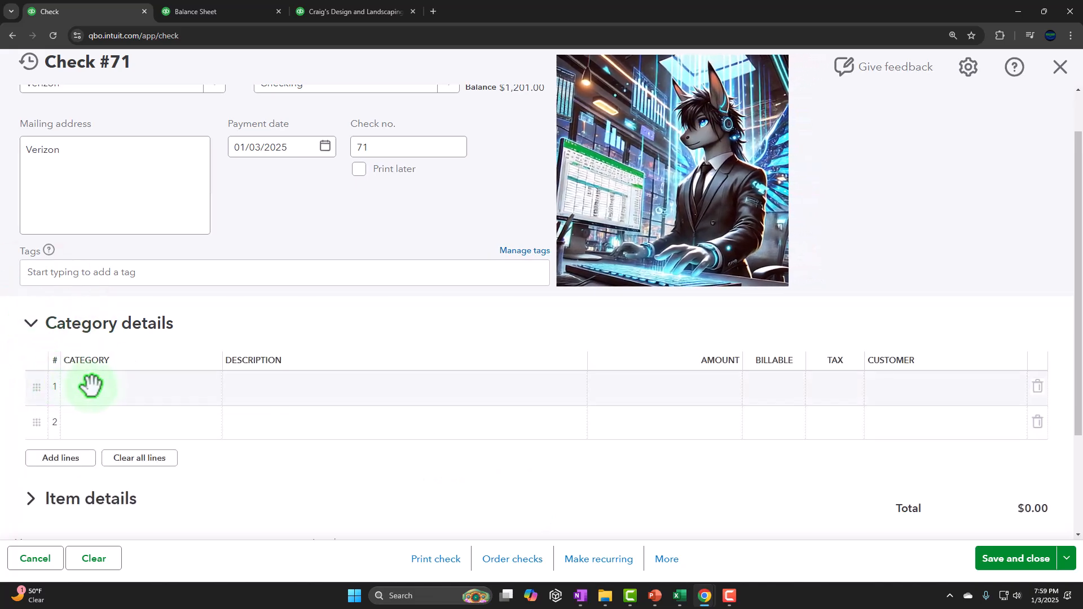
key(ctrl+minus)
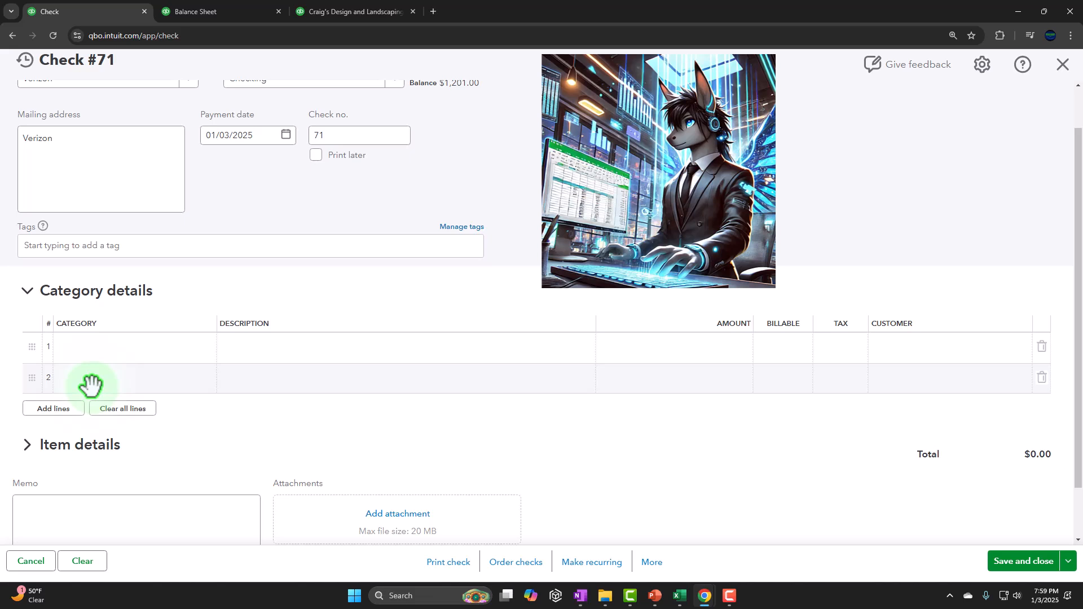
scroll(90, 382, down, 1)
click(26, 391)
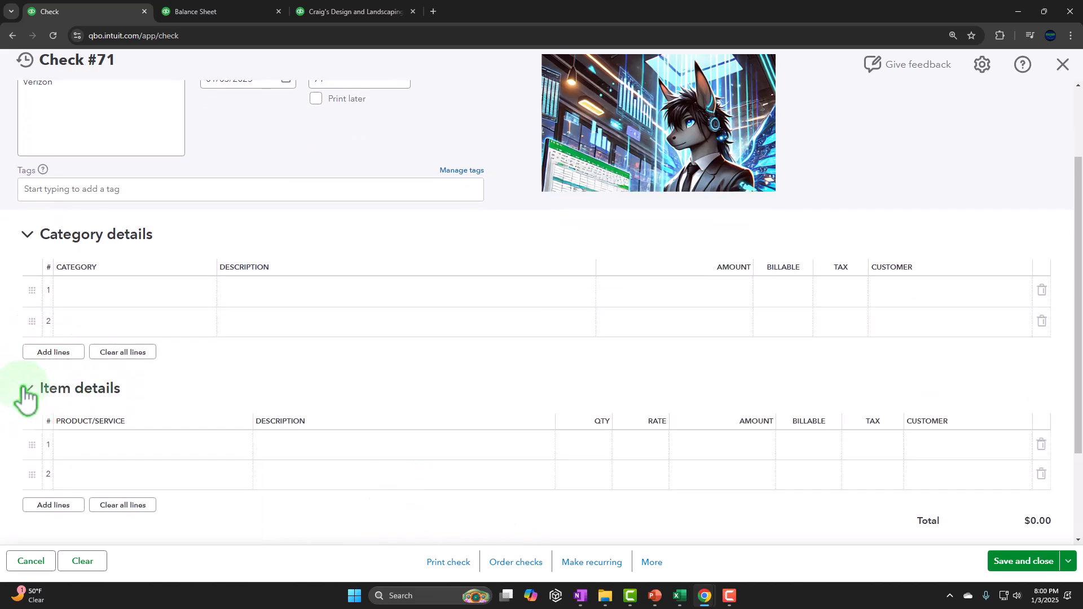
scroll(107, 363, down, 2)
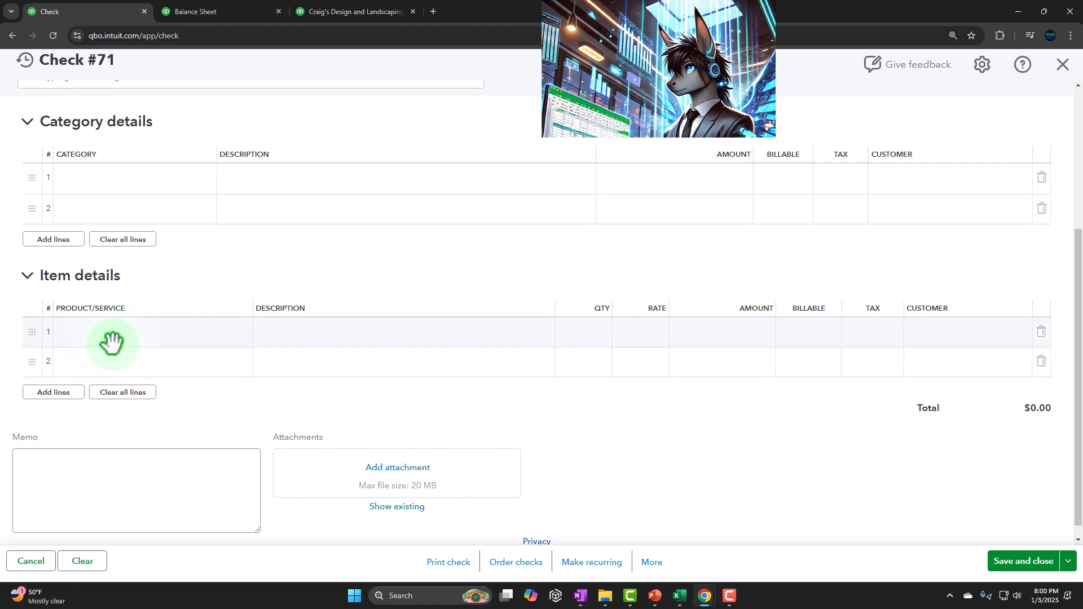
click(27, 276)
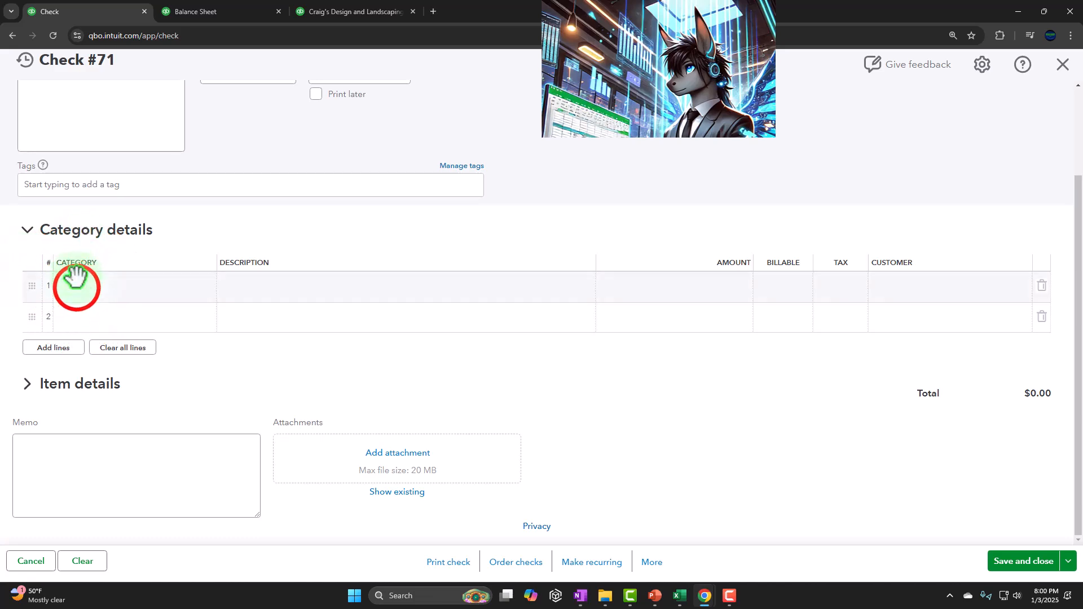
Categorize the first check line as Utilities:Telephone with an amount of $100.
click(76, 286)
text(te)
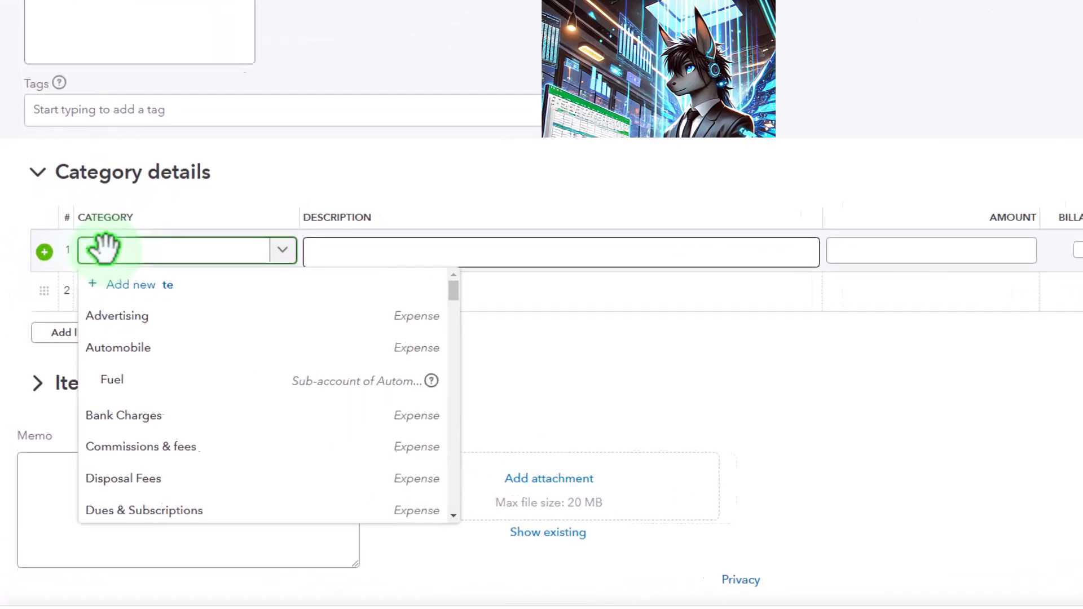
text(l)
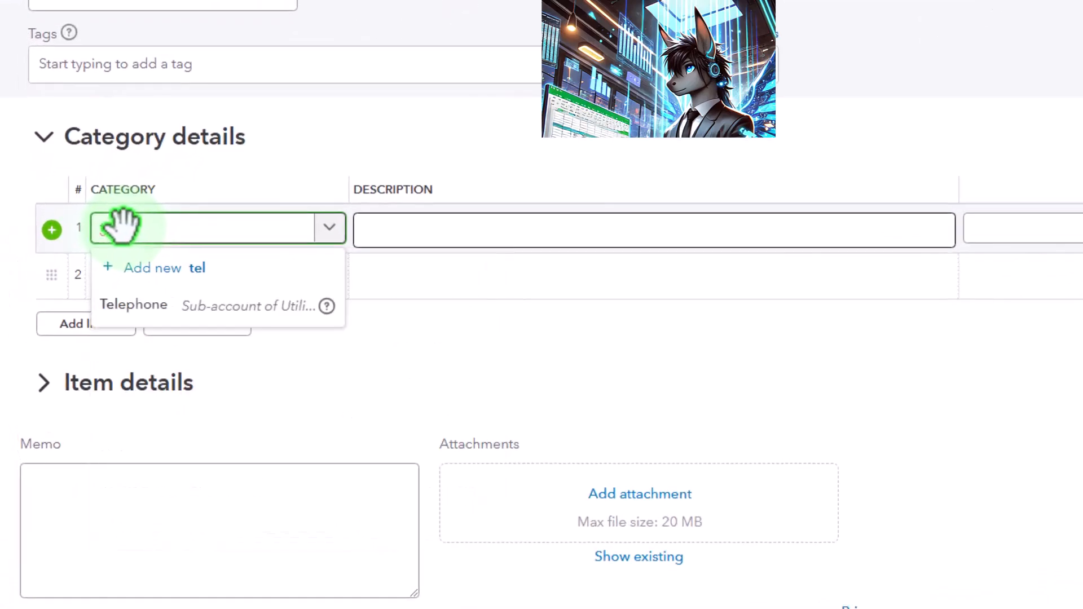
key(Down)
key(Tab)
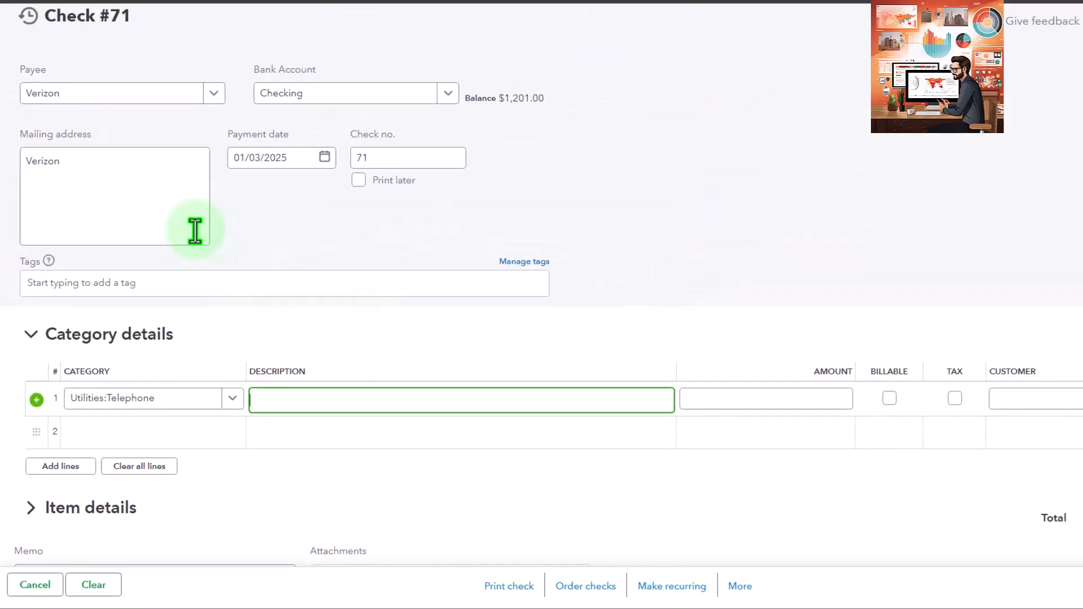
click(298, 396)
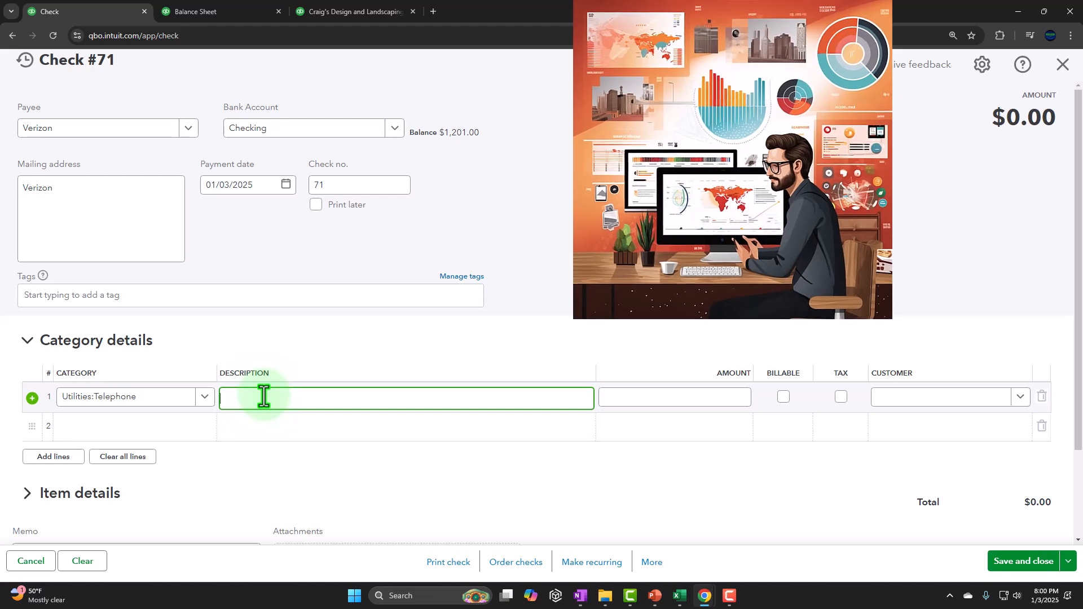
key(Tab)
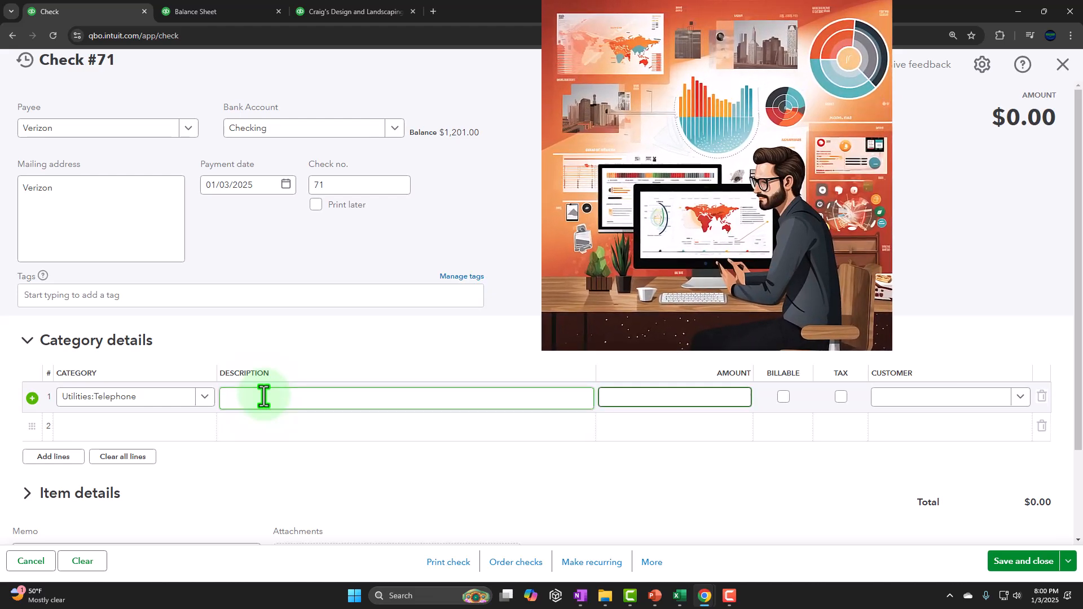
text(100)
key(Tab)
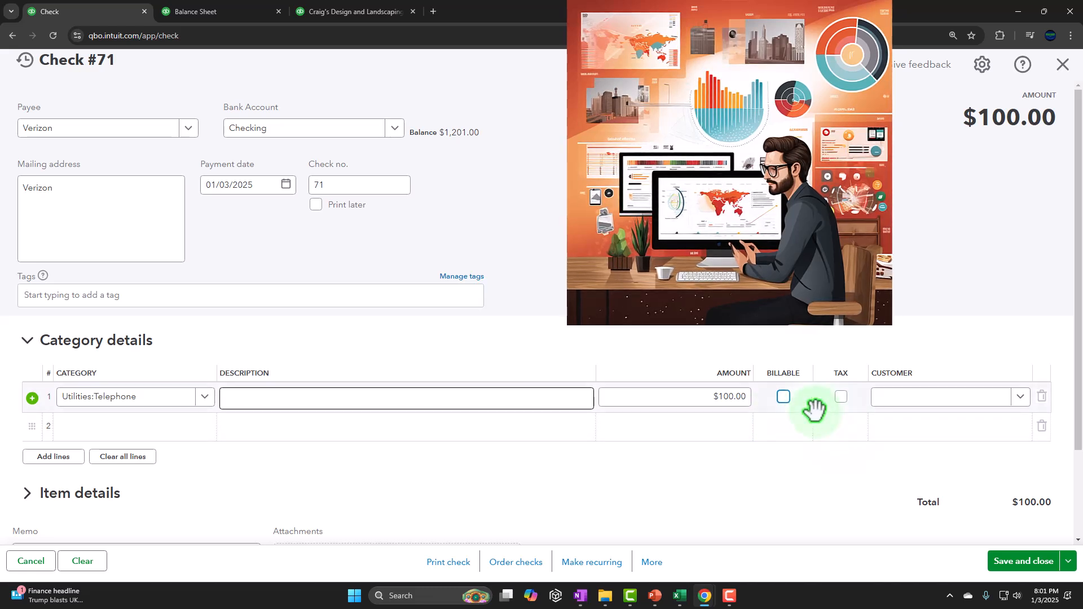
Examine the More options and the Save and close options at the bottom of the check.
scroll(816, 413, down, 1)
scroll(819, 422, down, 1)
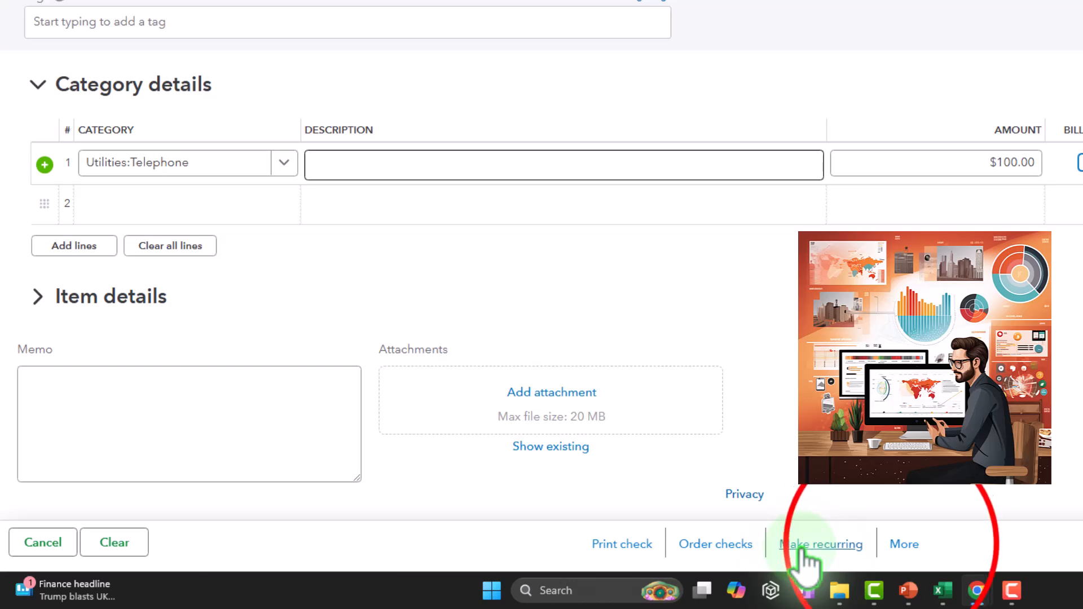
click(903, 545)
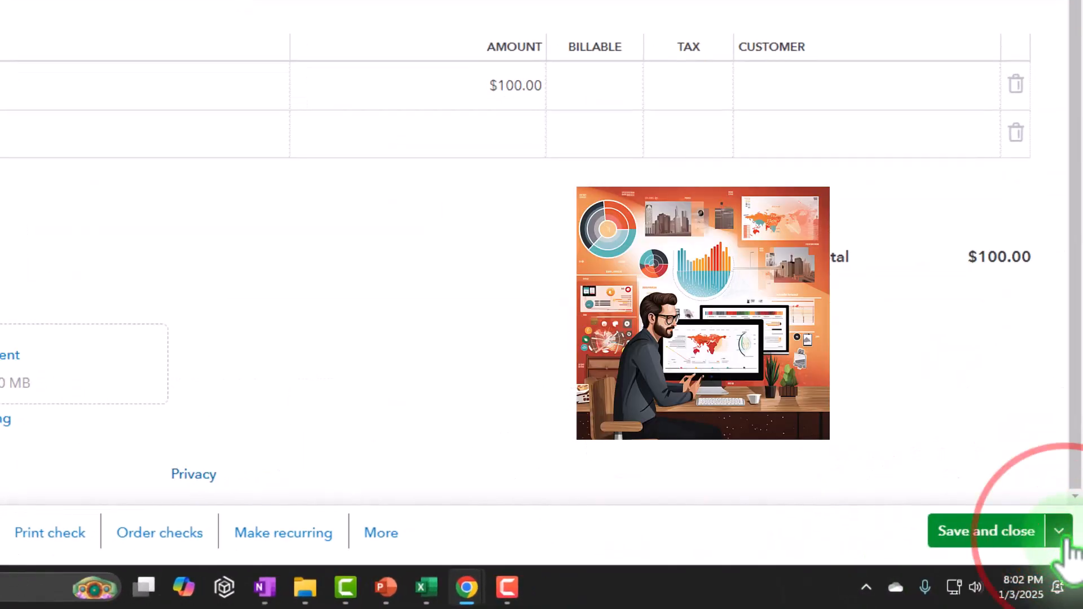
click(1061, 533)
click(1060, 533)
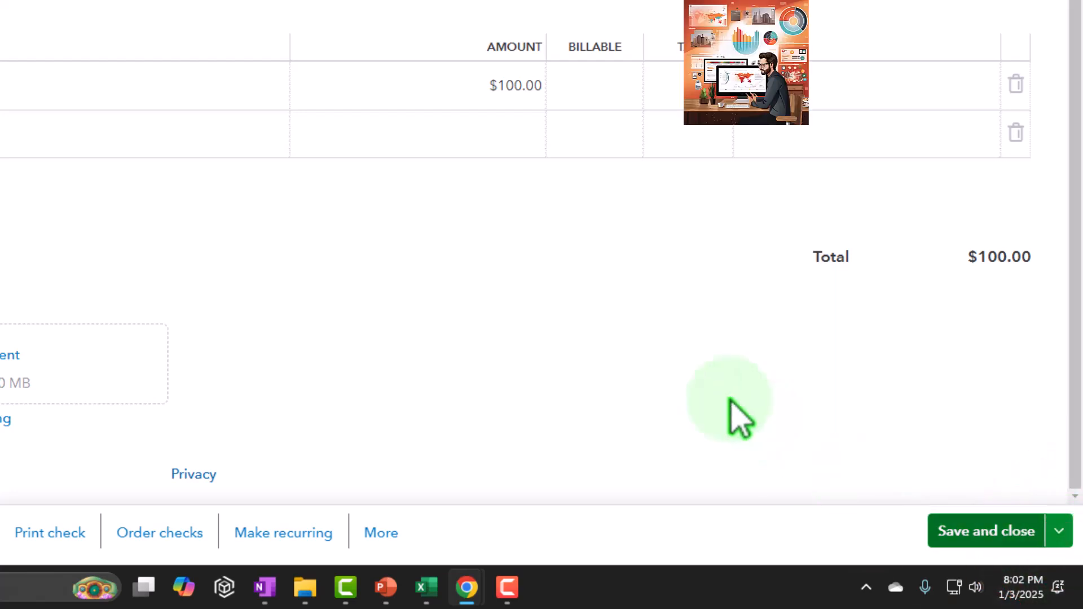
scroll(847, 475, up, 2)
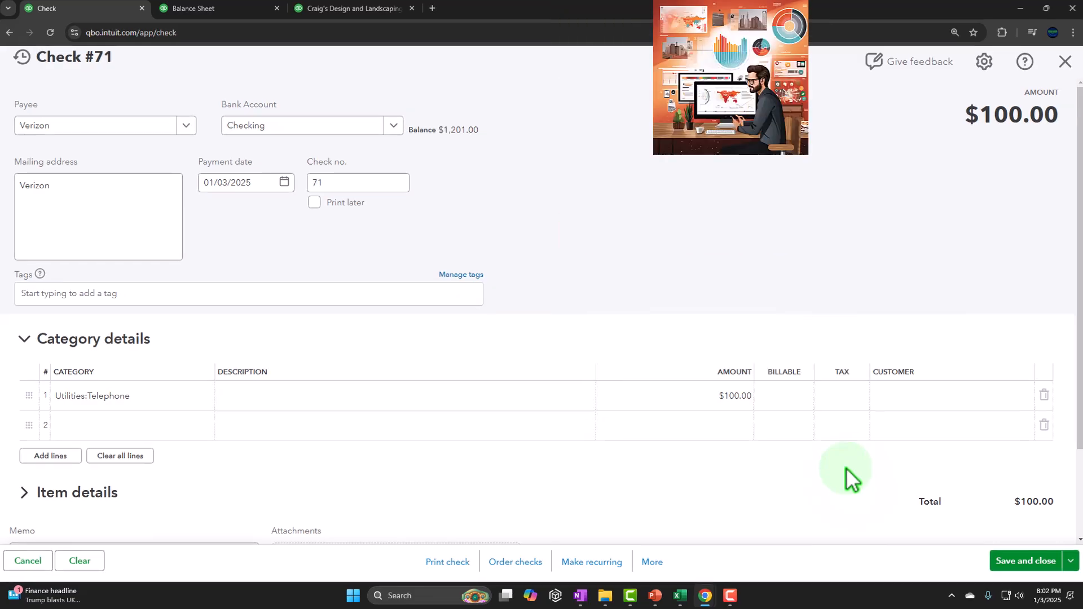
Switch to the Excel worksheet and rename the form label in A3 to Check form.
click(680, 595)
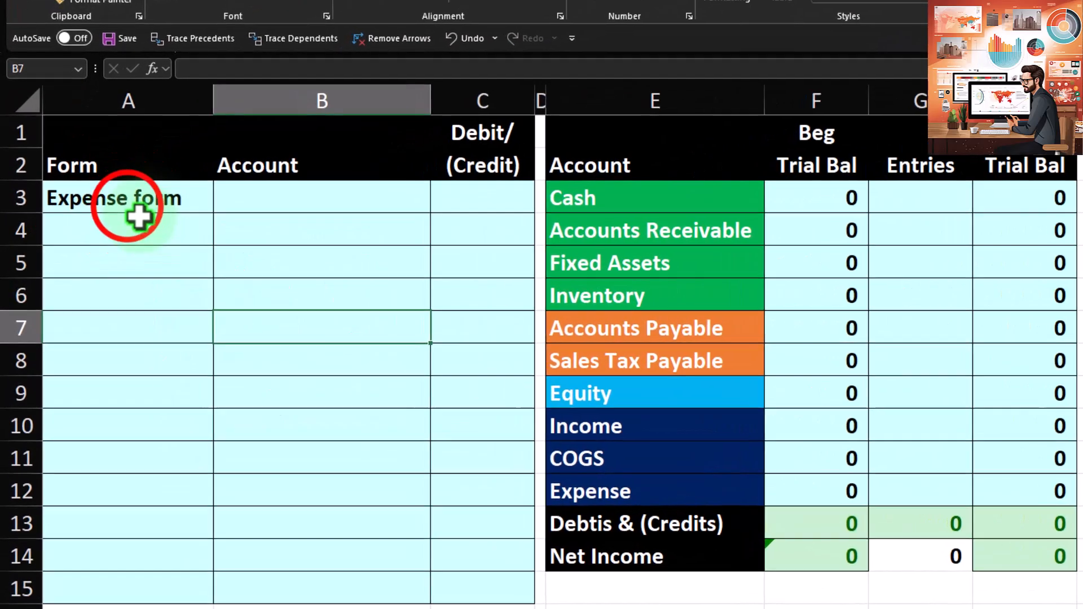
click(91, 229)
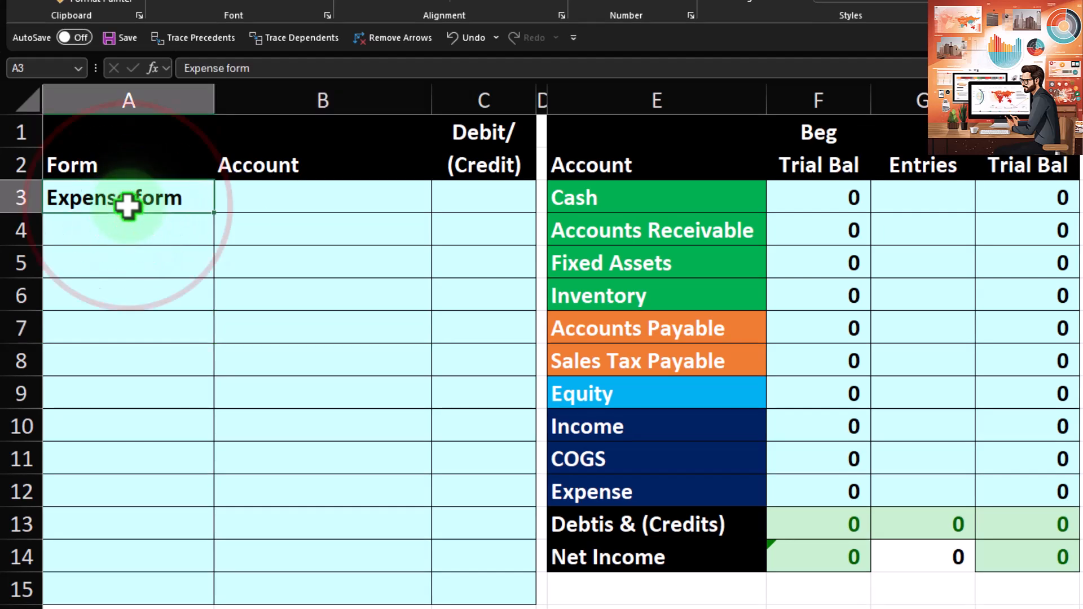
text(Check)
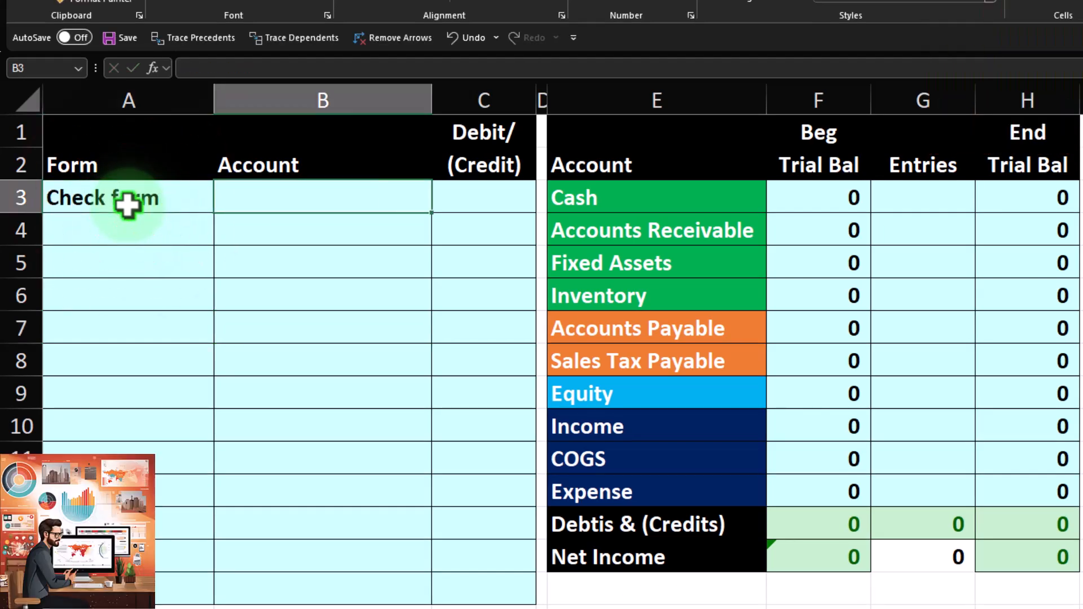
Enter 50,000 as the beginning trial balance for Cash.
click(819, 189)
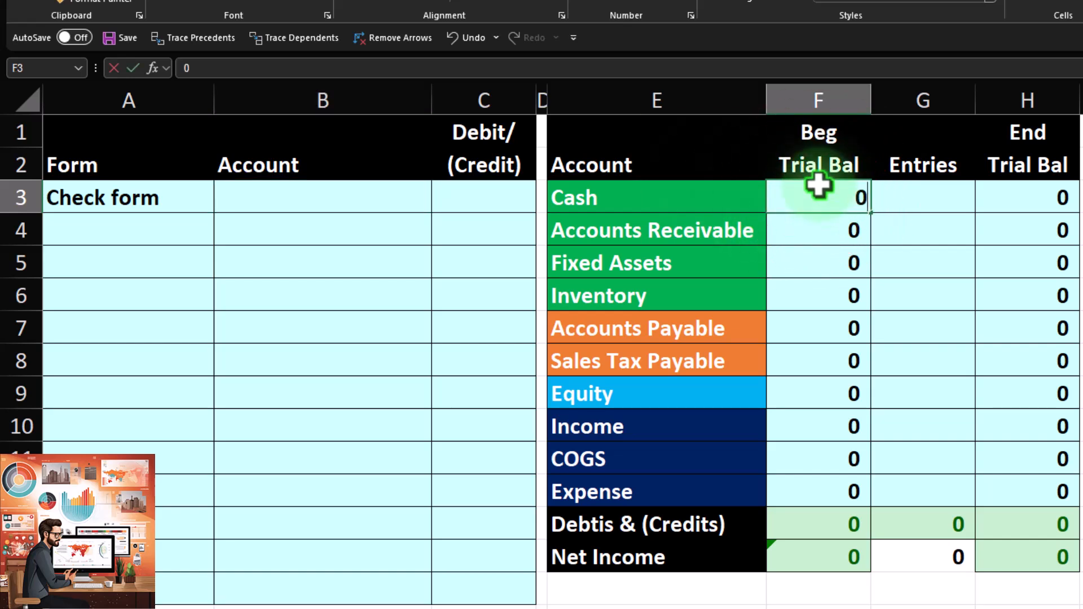
text(80)
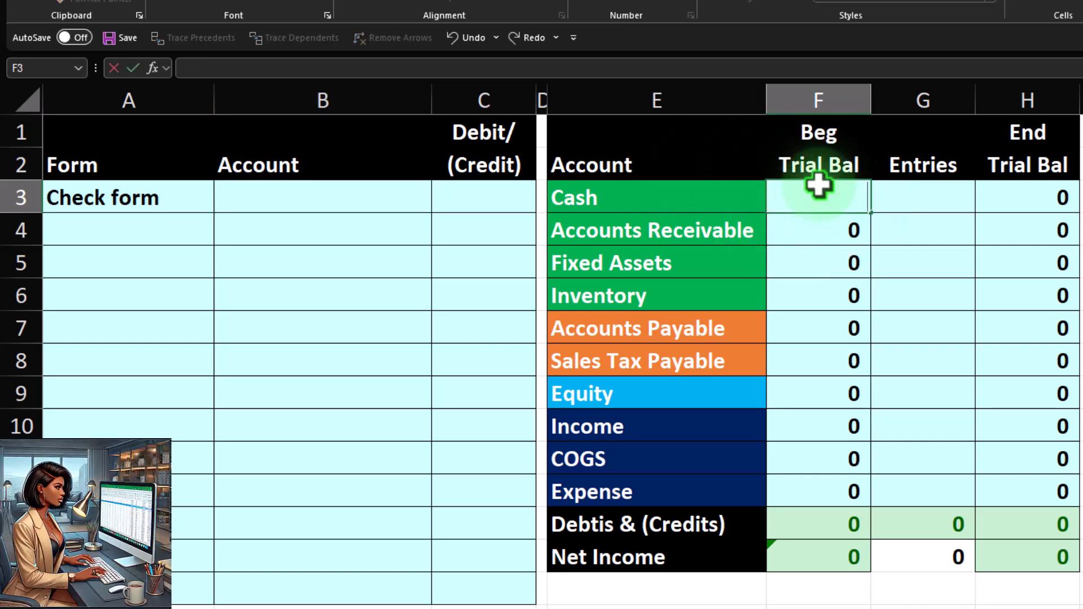
text(000)
key(Return)
Enter -50,000 as the beginning trial balance for Equity.
key(Down)
key(Down)
key(Down)
key(Down)
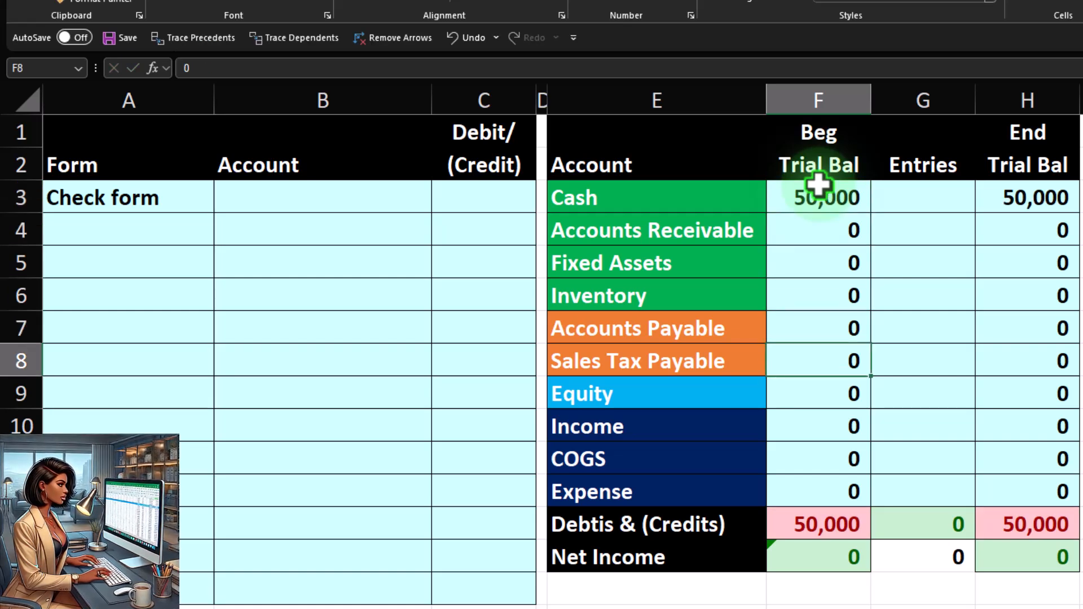
key(Down)
text(--50000)
key(Return)
key(Up)
text(-)
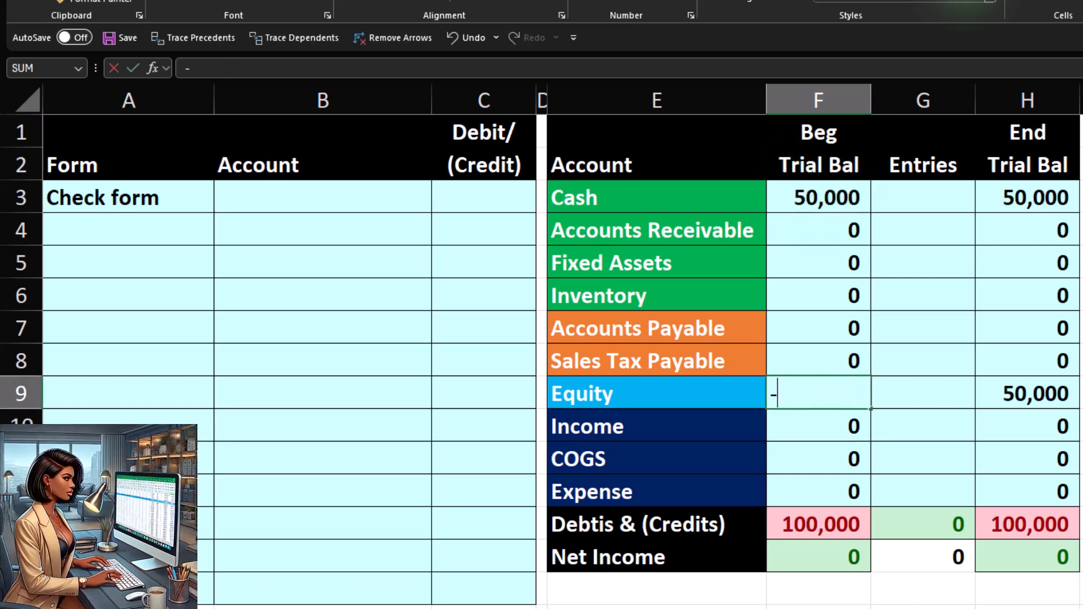
text(50000)
key(Return)
Link B3 to the Expense account label and enter 100 as its debit in C3.
key(Up)
key(Up)
key(Up)
key(Up)
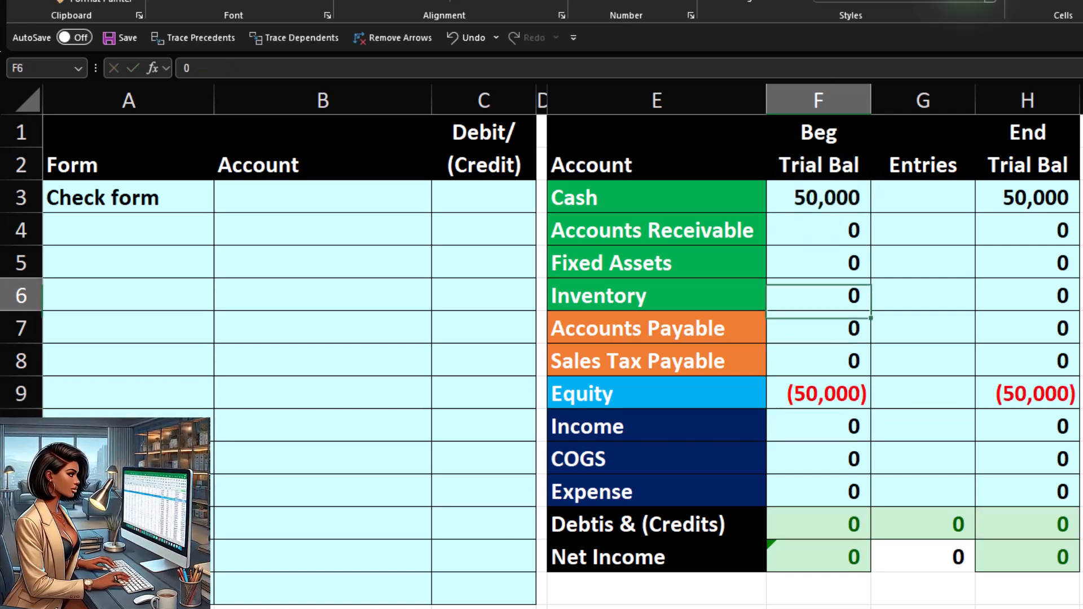
key(Left)
key(Left)
key(Left)
key(Left)
key(Up)
key(Up)
key(Up)
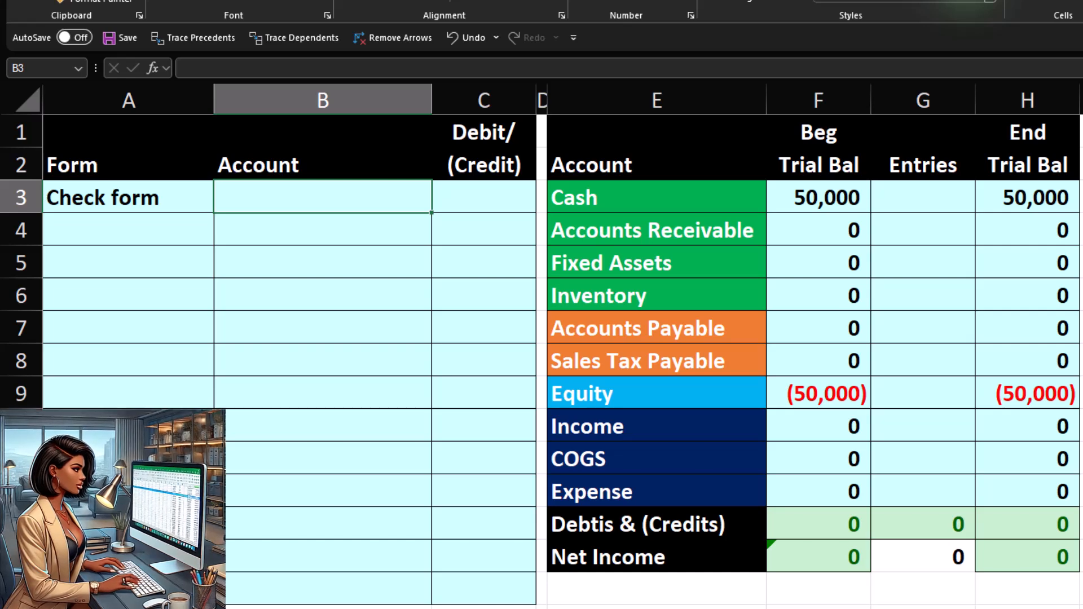
text(=)
key(Down)
key(Down)
key(Down)
key(Down)
key(Down)
key(Down)
key(Down)
key(Down)
key(Down)
key(Right)
key(Right)
key(Right)
key(Return)
Link B4 to the Cash account label and set C4 to the negative of C3.
key(Up)
key(Right)
text(1)
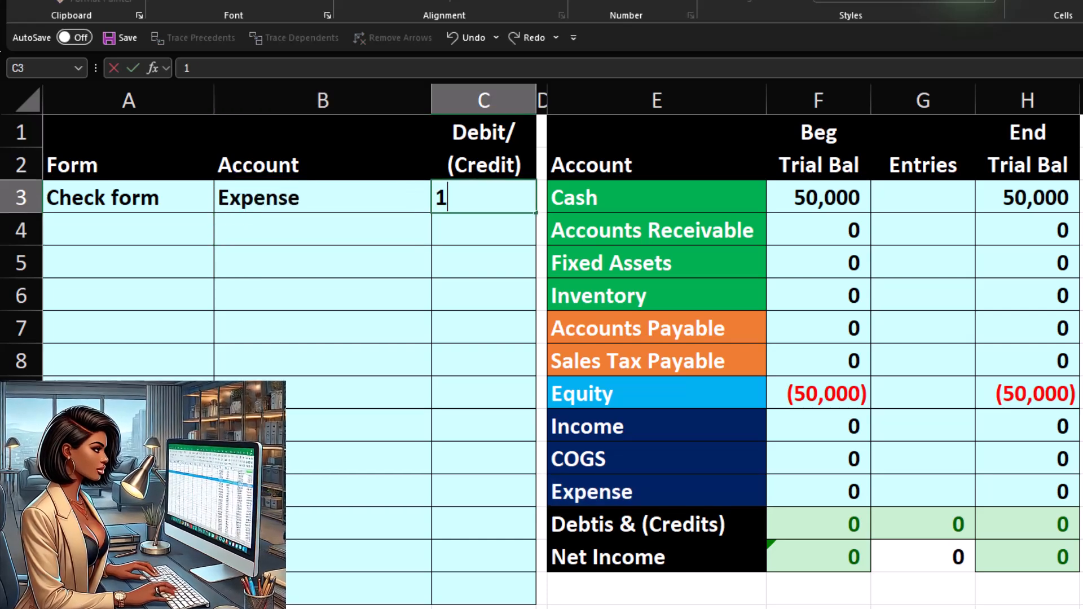
text(00)
key(Return)
key(Left)
text(+)
key(Right)
Post the cash credit into the Cash Entries cell with a formula referencing C4.
key(Right)
key(Right)
key(Up)
key(Return)
key(Right)
key(Up)
text(-)
key(Up)
key(Return)
key(Right)
key(Right)
key(Right)
key(Right)
key(Right)
key(Up)
key(Up)
key(Left)
text(+)
key(Left)
key(Left)
key(Left)
key(Left)
key(Down)
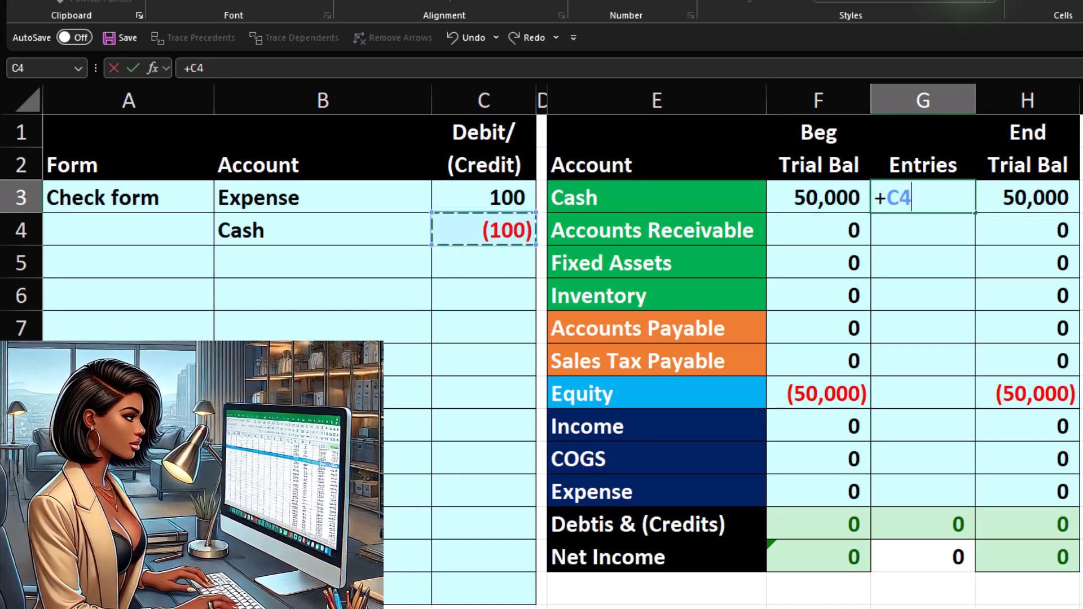
key(Return)
Post the expense debit into the Expense Entries cell with a formula referencing C3.
key(Up)
key(Down)
key(Down)
key(Down)
key(Down)
key(Down)
key(Down)
key(Down)
key(Down)
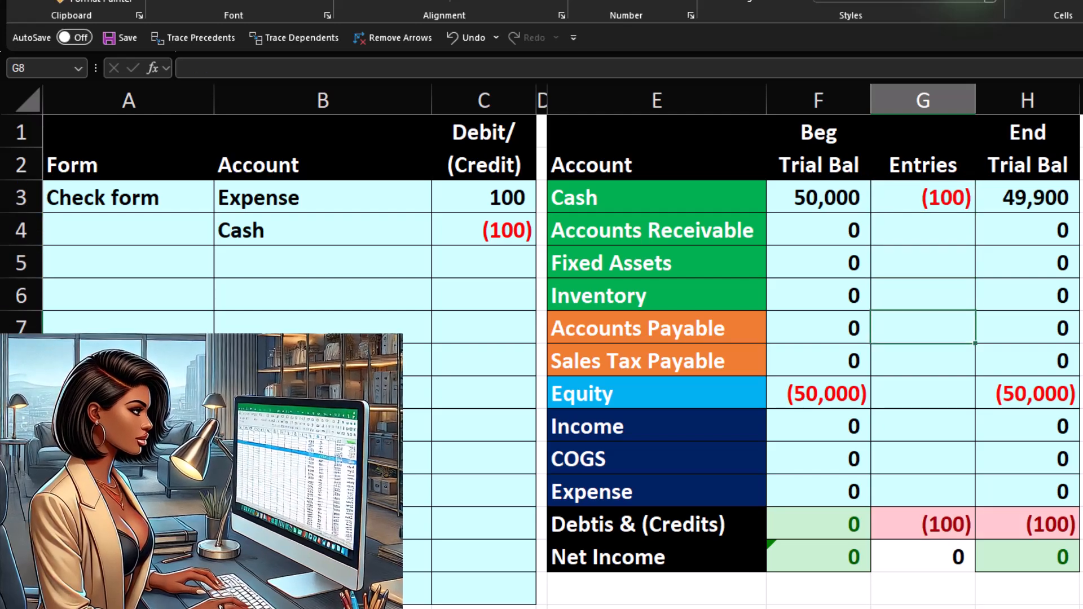
key(Down)
text(+)
key(Left)
key(Left)
key(Left)
key(Left)
key(Up)
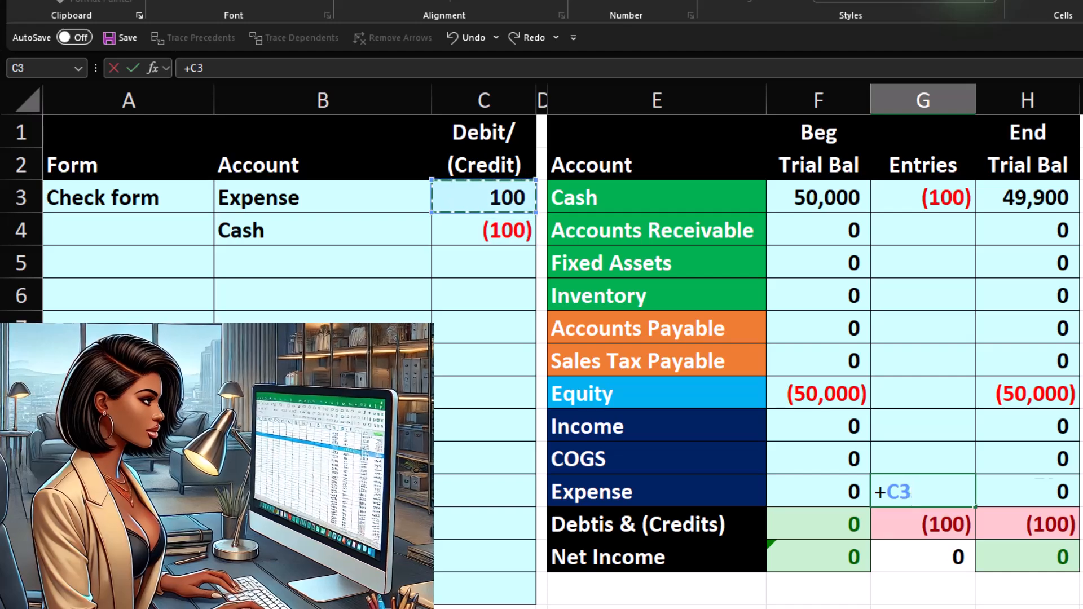
key(Return)
Select the End Trial Bal and Beg Trial Bal ranges to check their totals.
click(1044, 493)
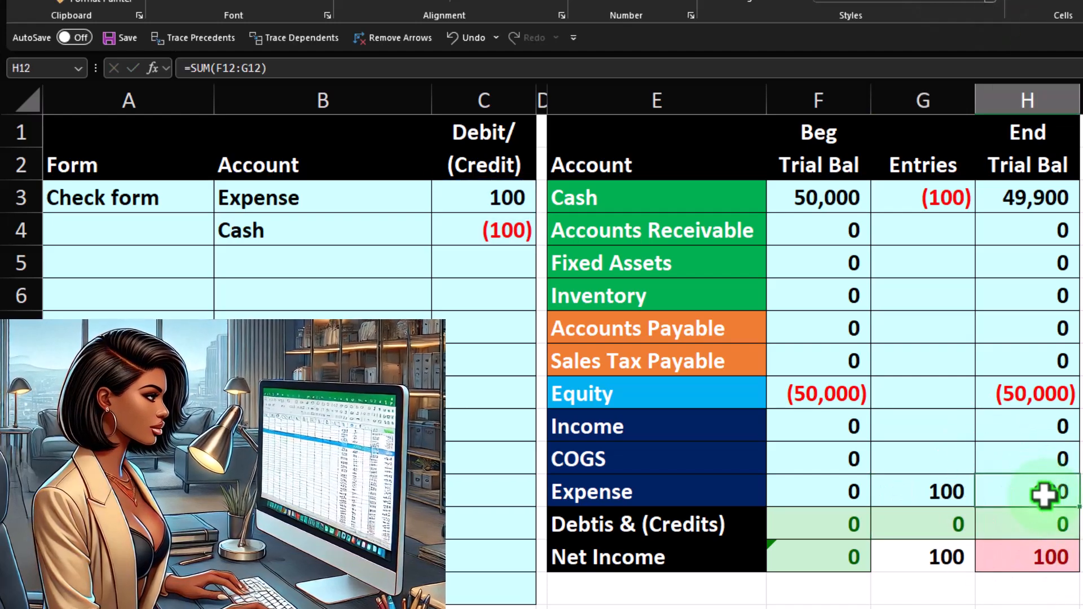
drag(1039, 432, 1028, 487)
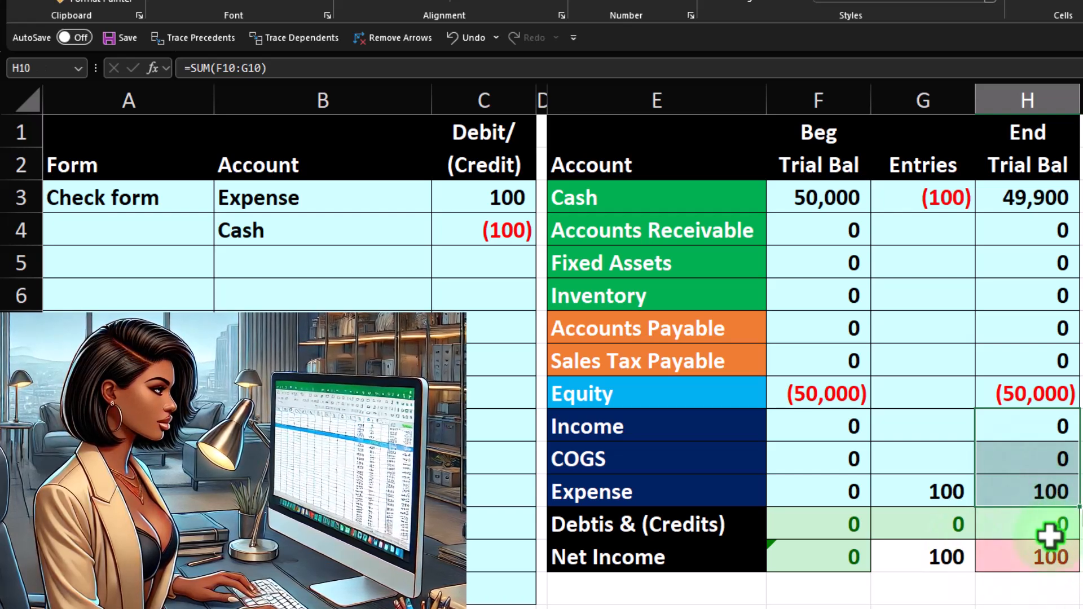
drag(834, 208, 822, 462)
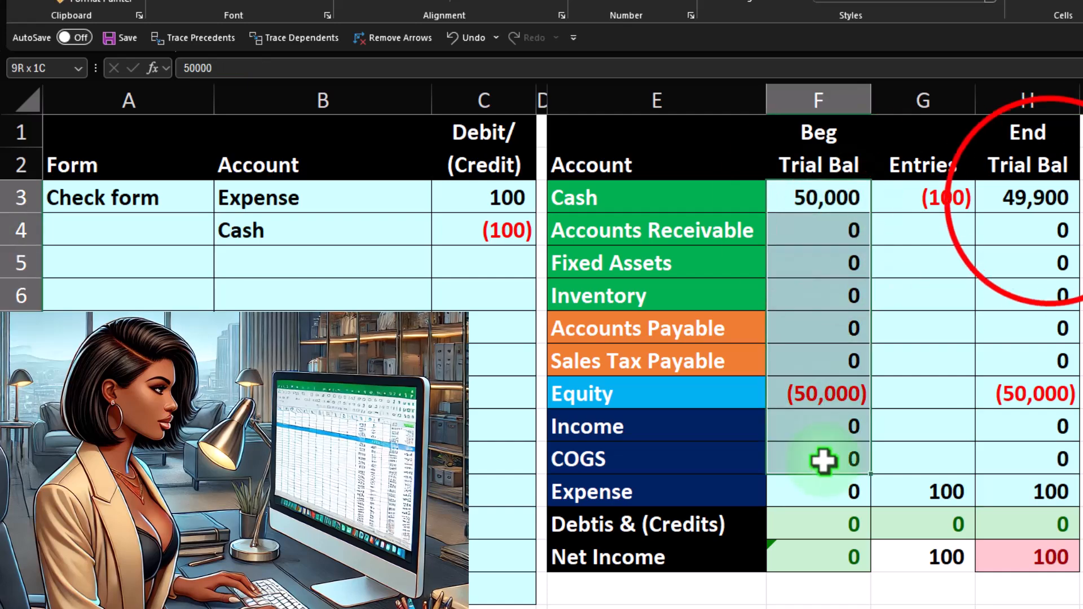
drag(1050, 205, 1023, 412)
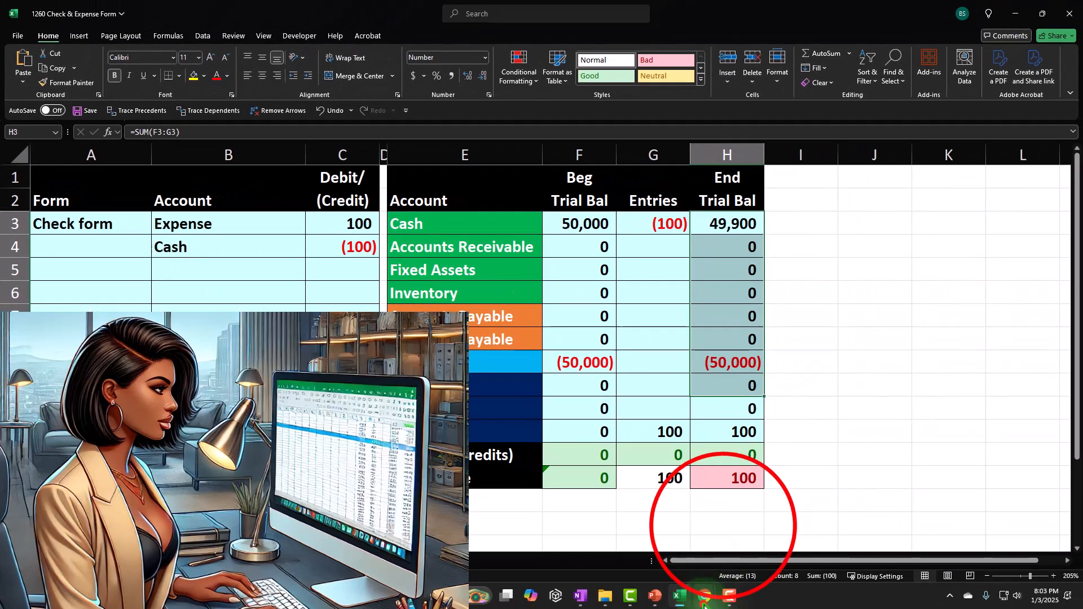
Return to the browser and save and close the Verizon check.
mouse_move(704, 605)
click(722, 529)
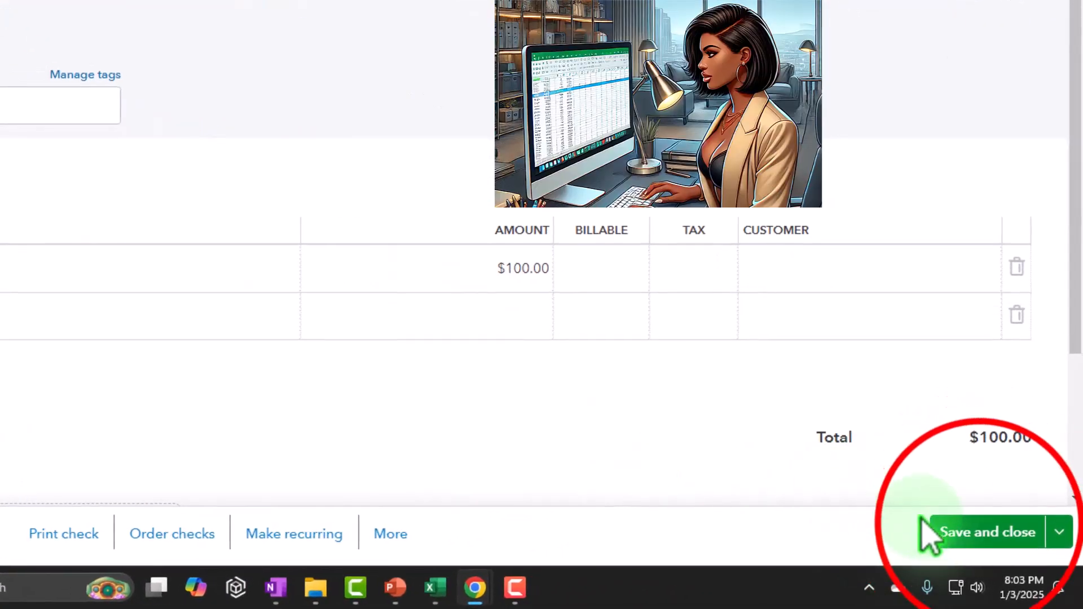
click(1002, 544)
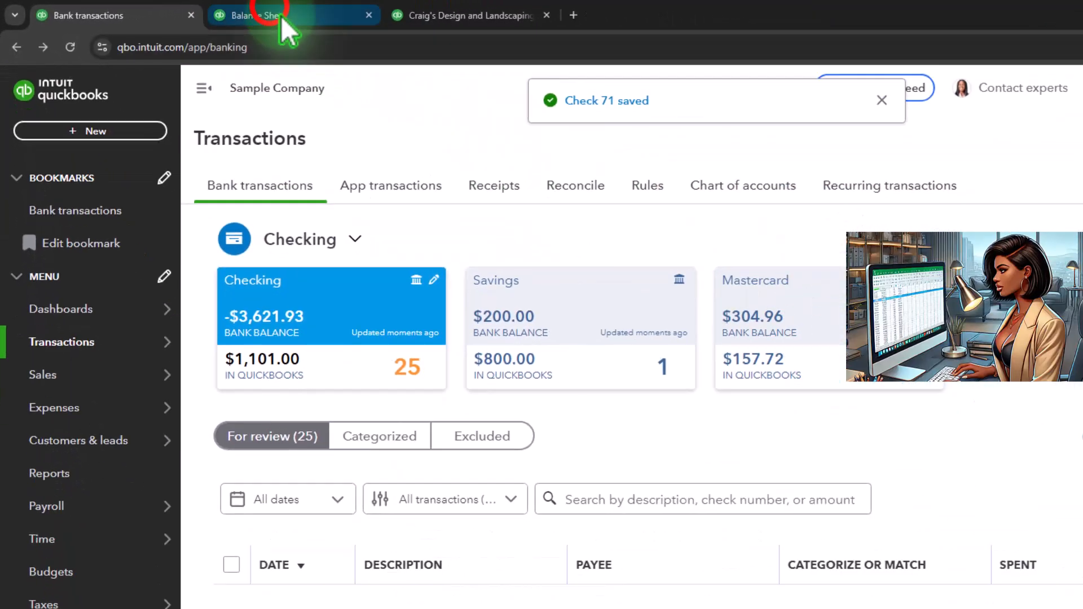
Open the Balance Sheet tab and drill down from the 2025 Checking balance to the Verizon check.
click(361, 22)
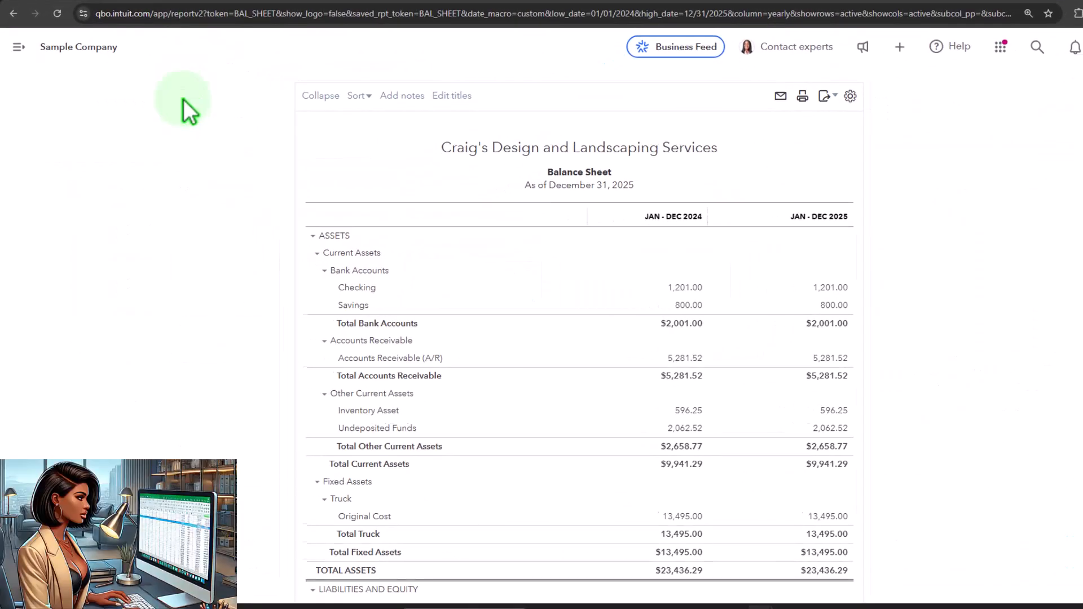
click(666, 192)
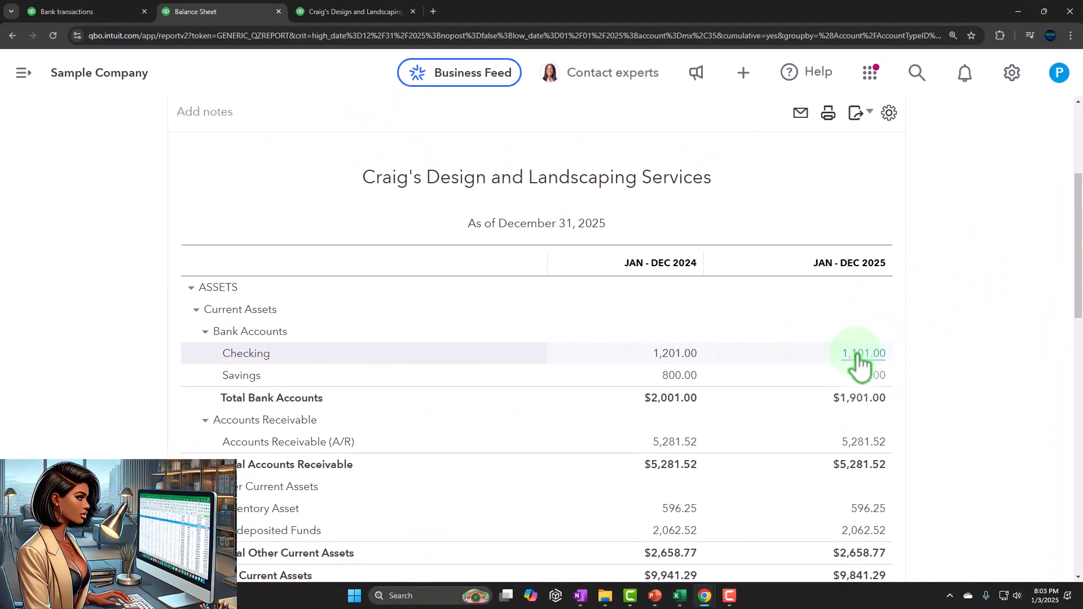
click(855, 354)
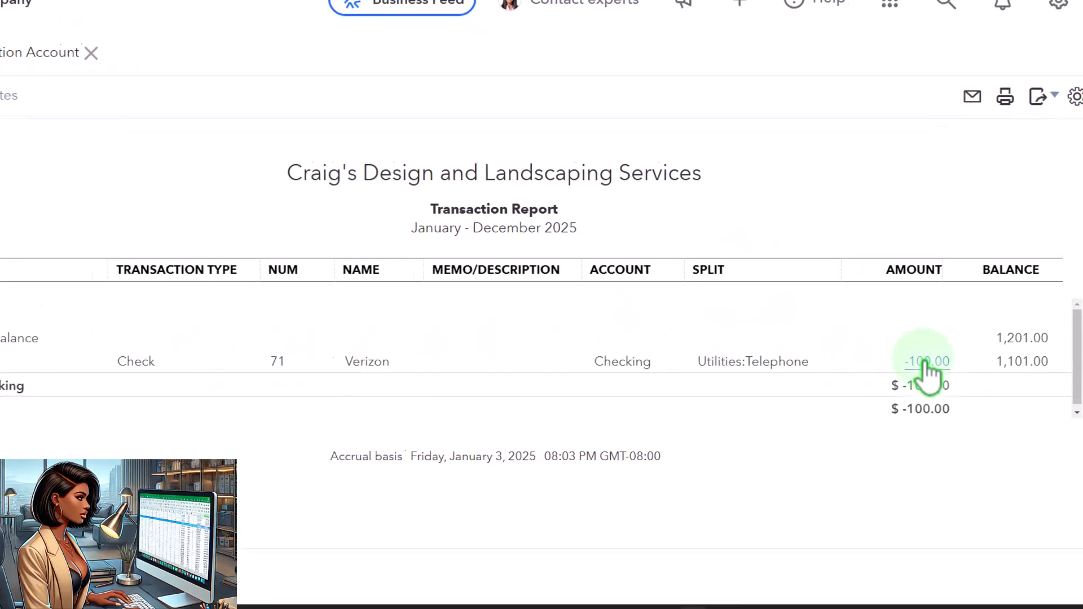
click(894, 374)
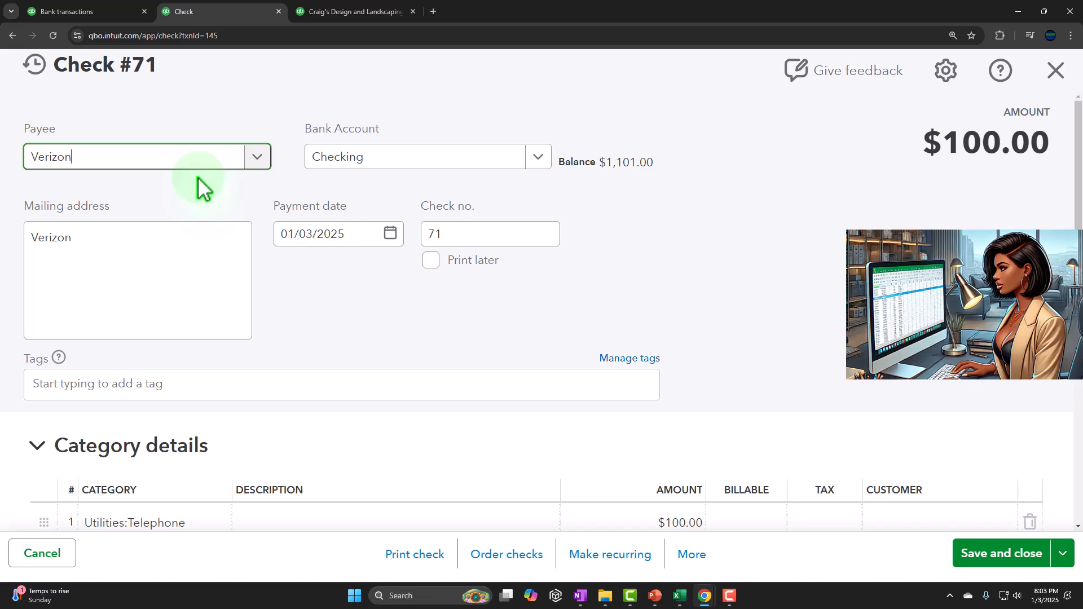
Close the check and go back to the Balance Sheet summary report.
scroll(408, 224, down, 3)
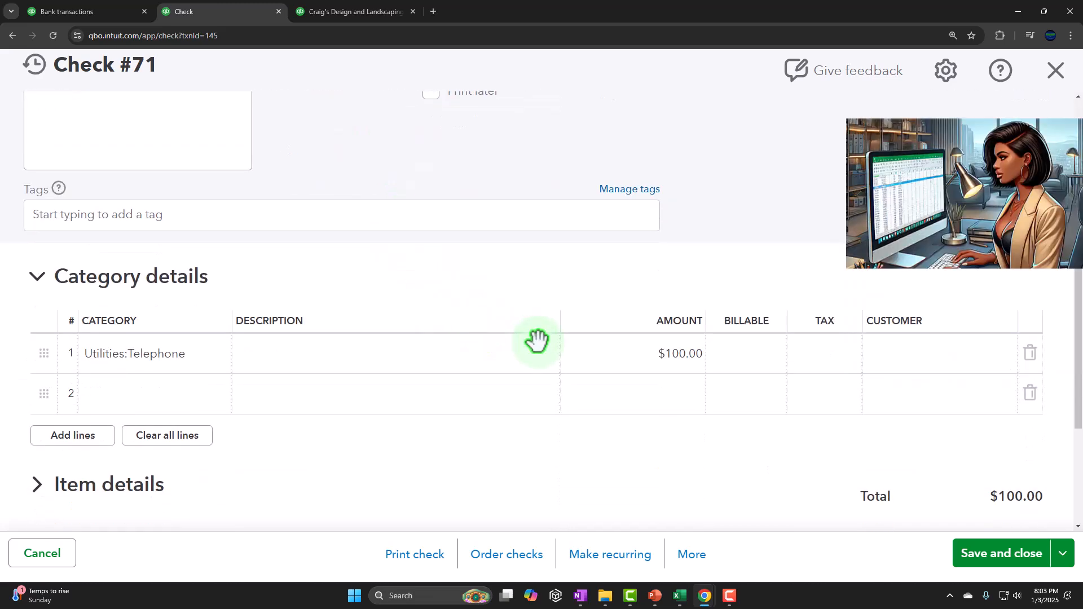
click(1055, 71)
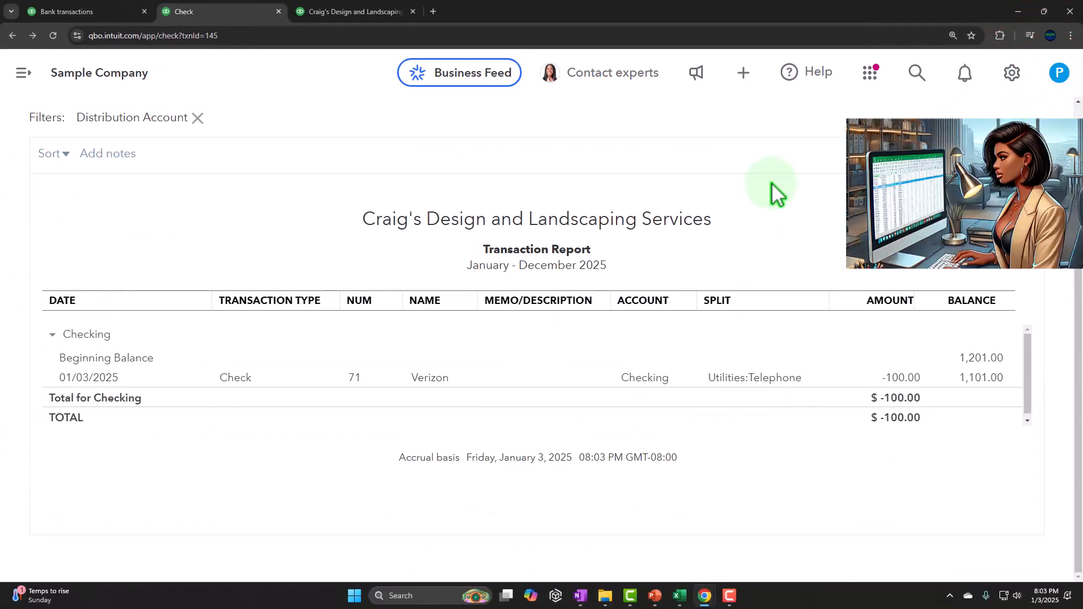
scroll(95, 182, up, 4)
click(76, 120)
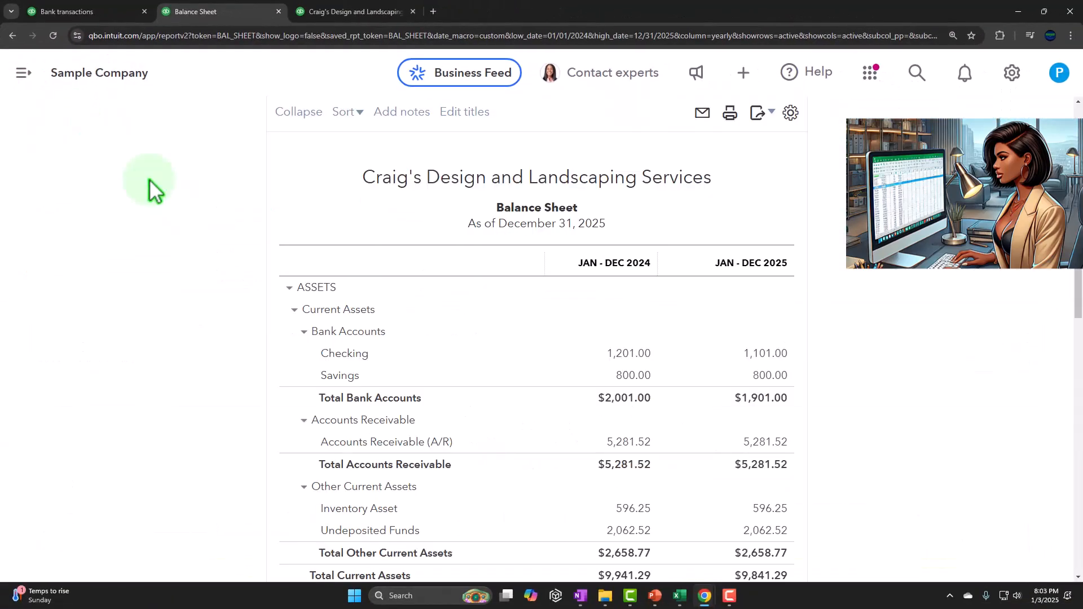
Review the 2025 expenses on the Profit and Loss tab, drilling into Automobile and returning to the summary.
click(330, 14)
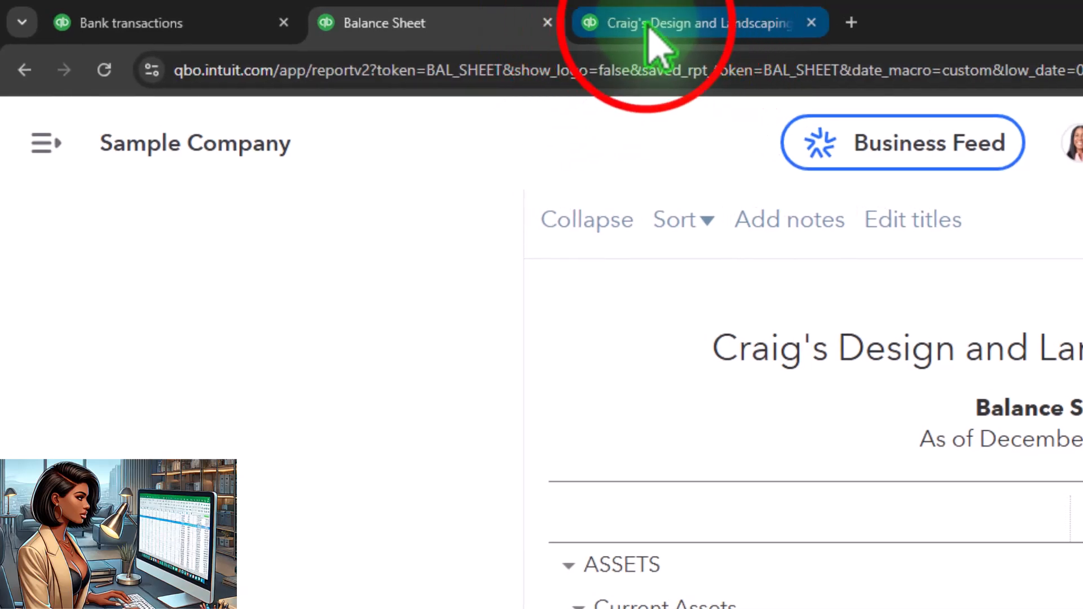
scroll(1004, 502, up, 8)
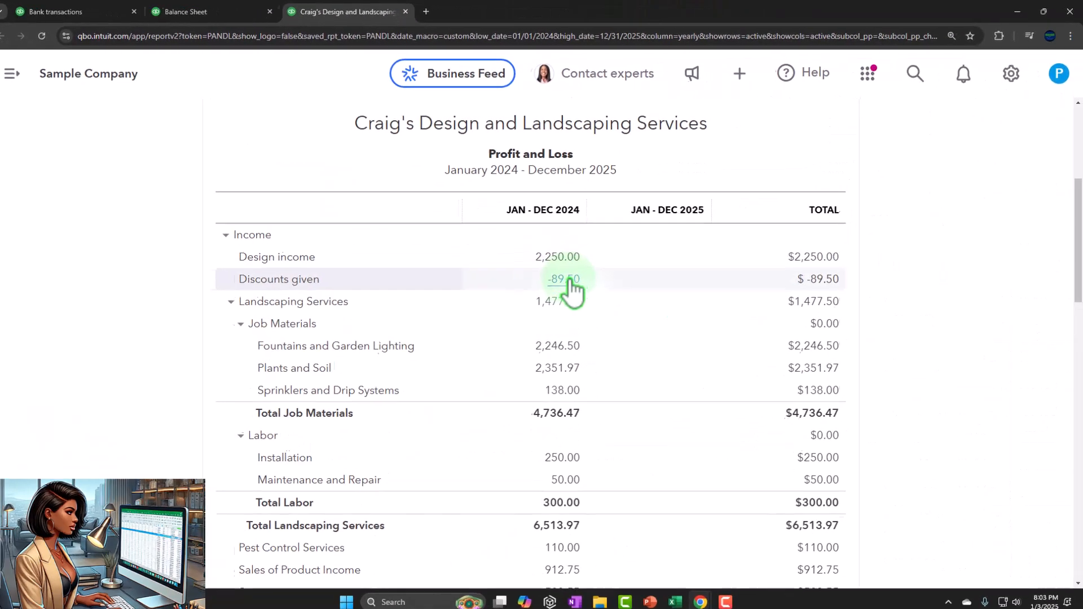
click(703, 186)
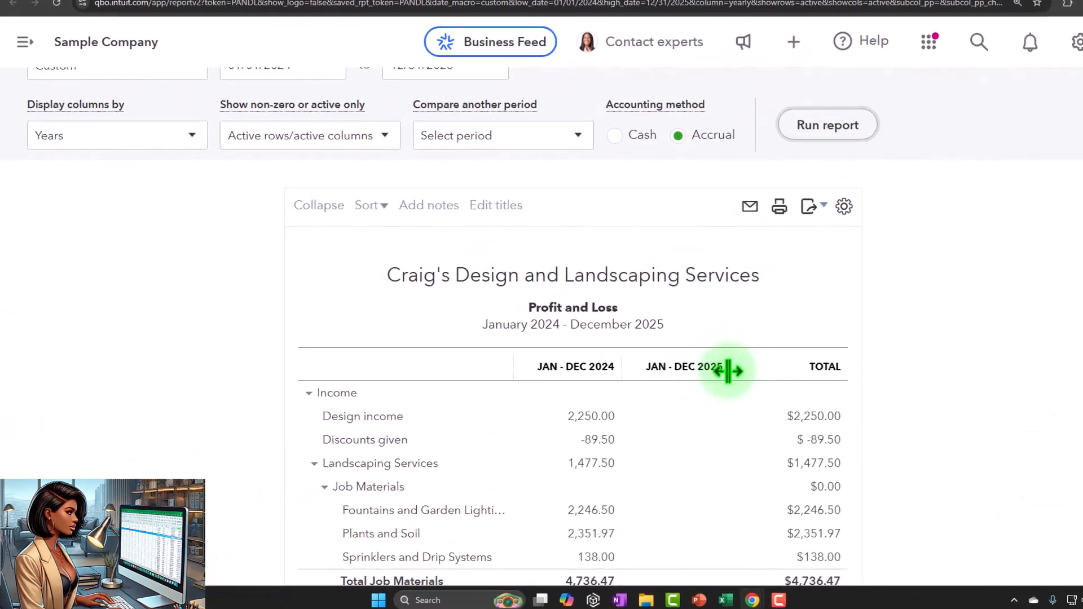
scroll(727, 371, down, 8)
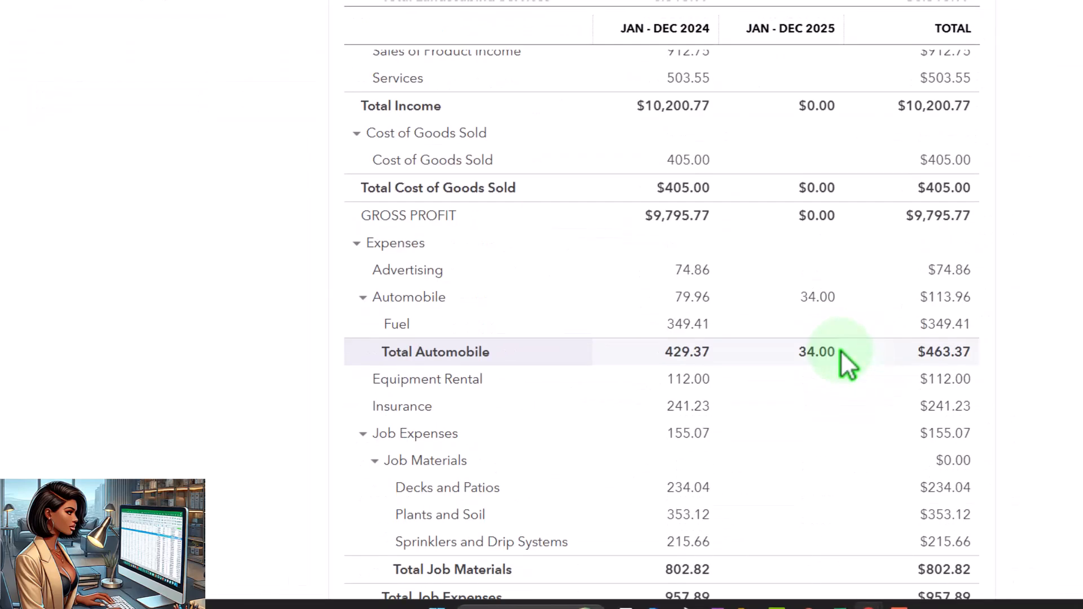
scroll(846, 364, down, 5)
click(815, 311)
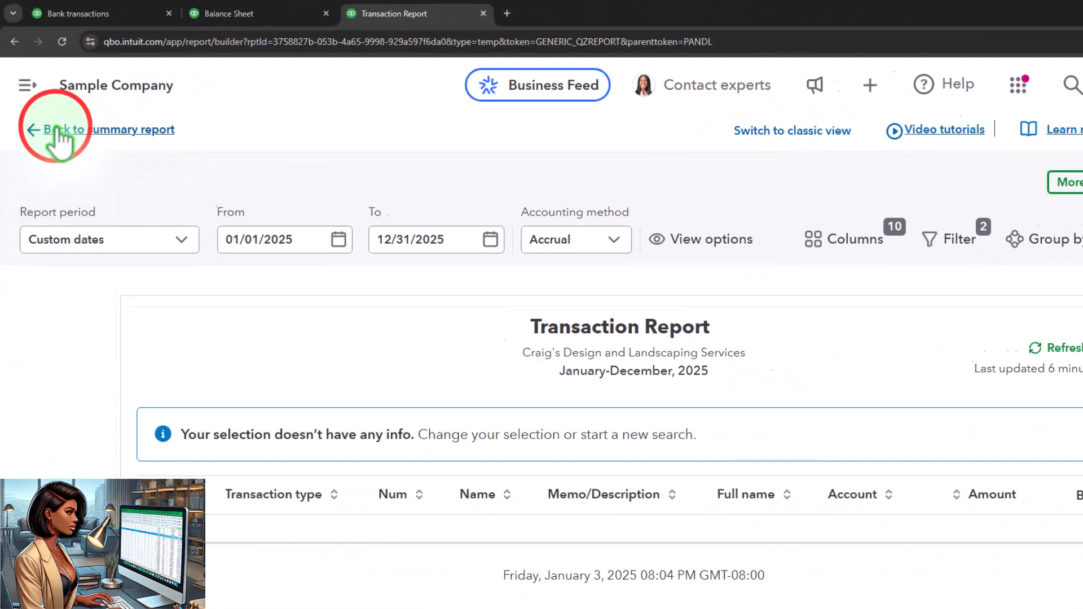
click(57, 130)
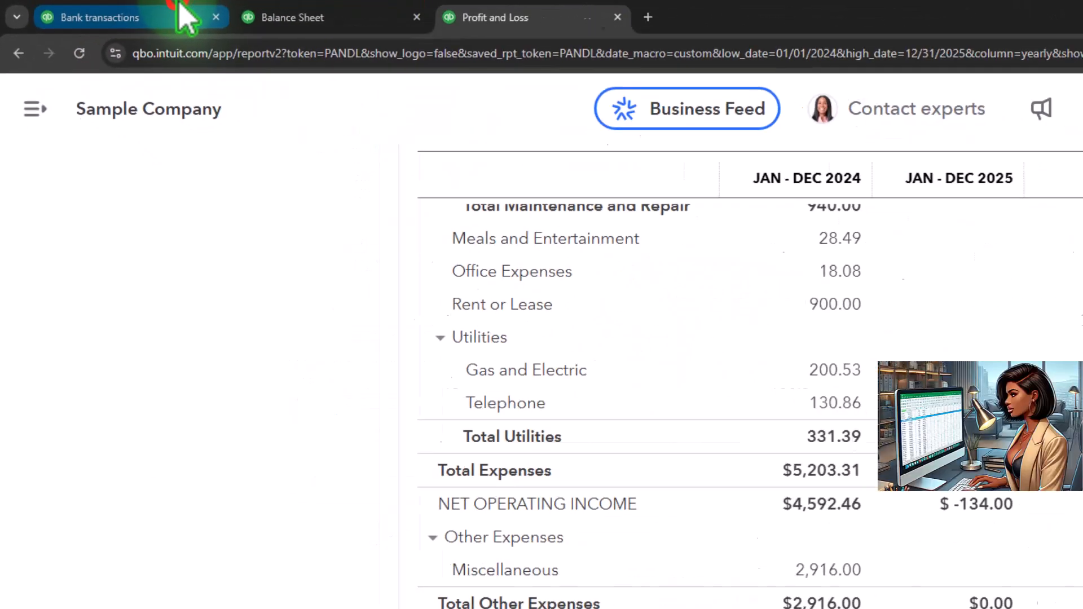
Open the Bank transactions tab and collapse the navigation menu to view the Checking account.
click(180, 7)
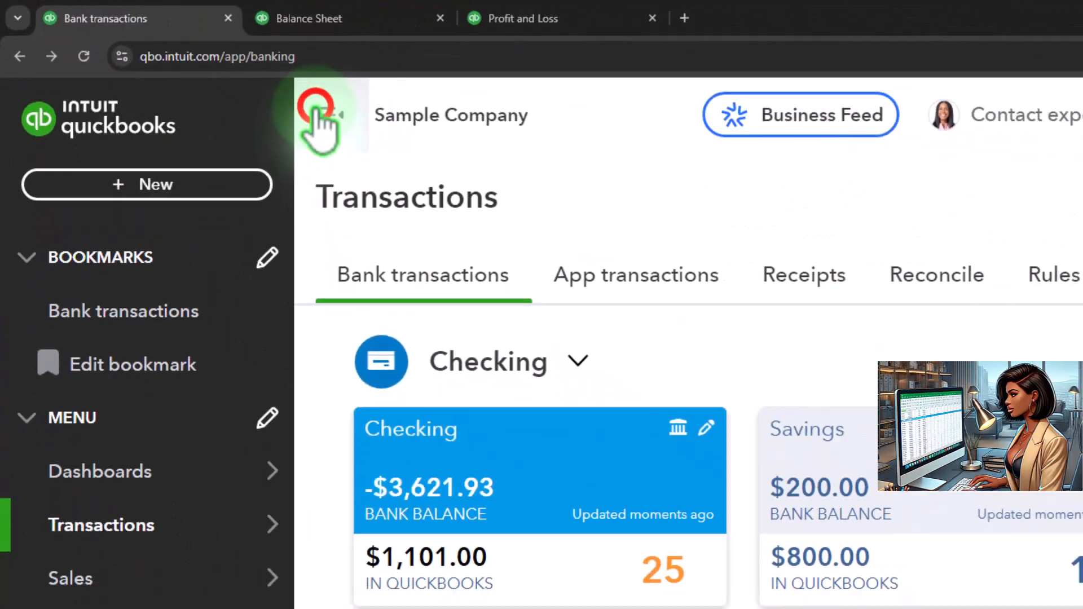
click(315, 110)
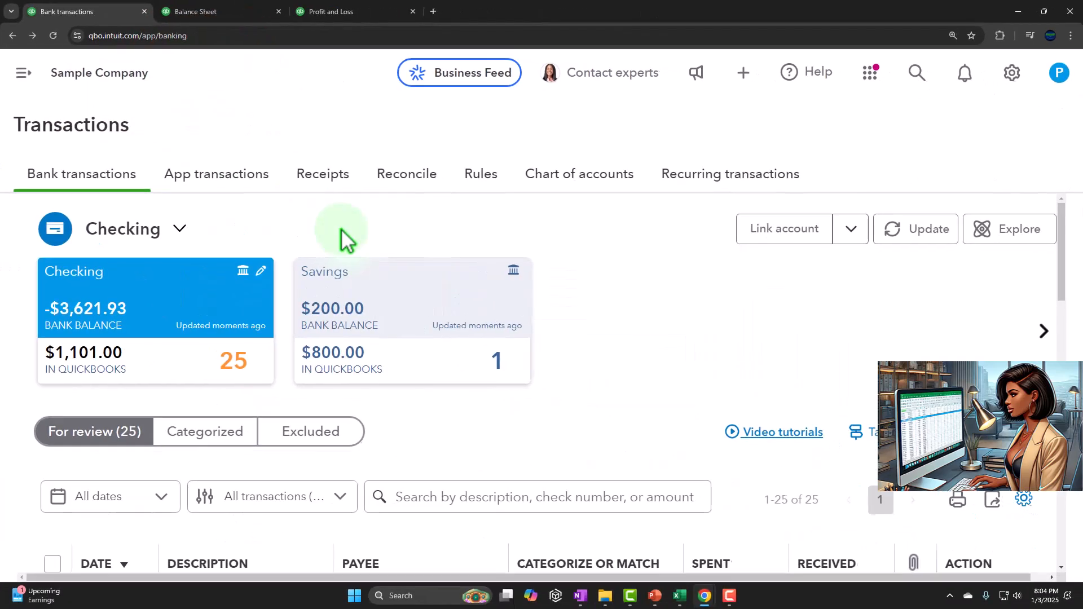
key(ctrl+minus)
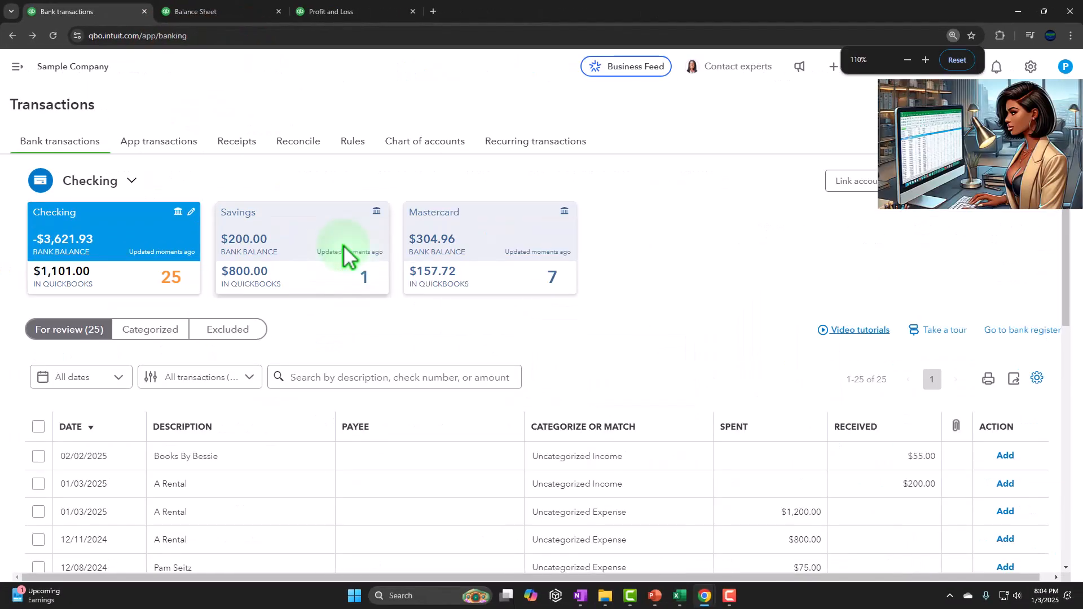
scroll(343, 244, down, 2)
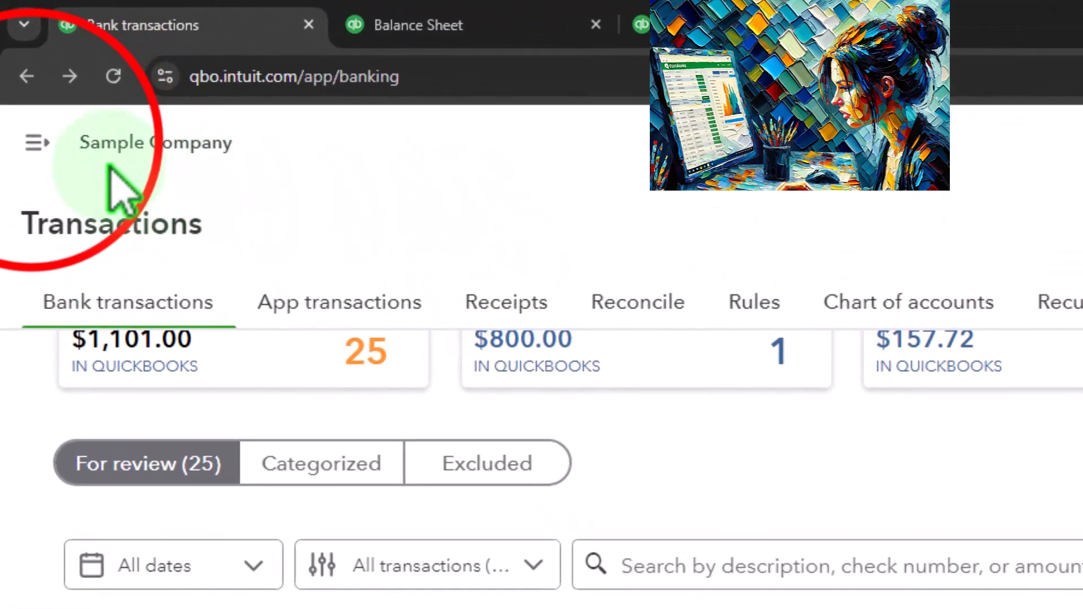
Open the Verizon vendor record from the Expenses vendor list.
click(29, 117)
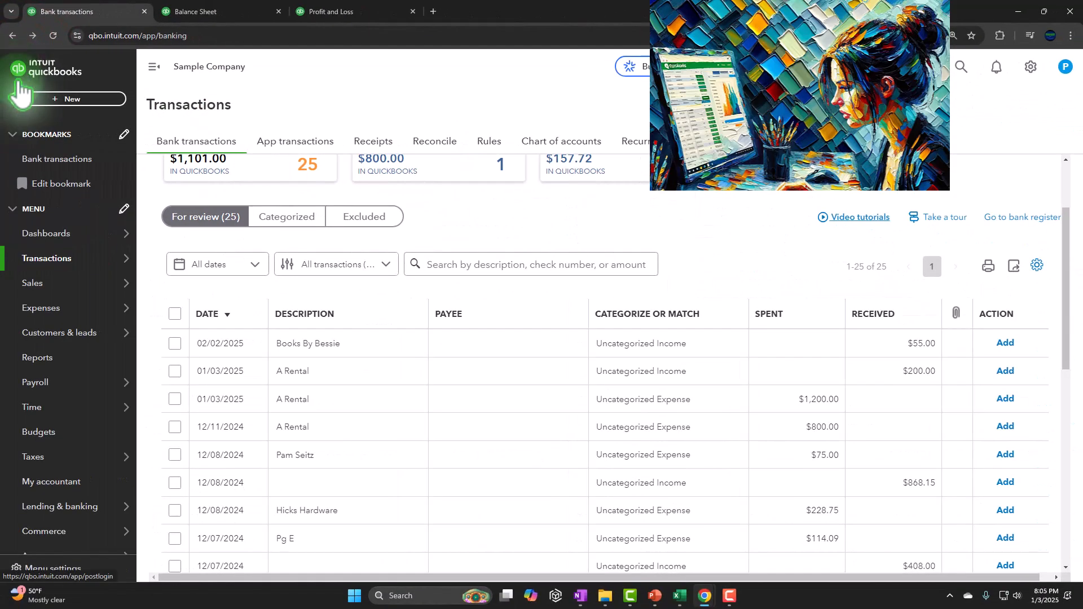
click(37, 309)
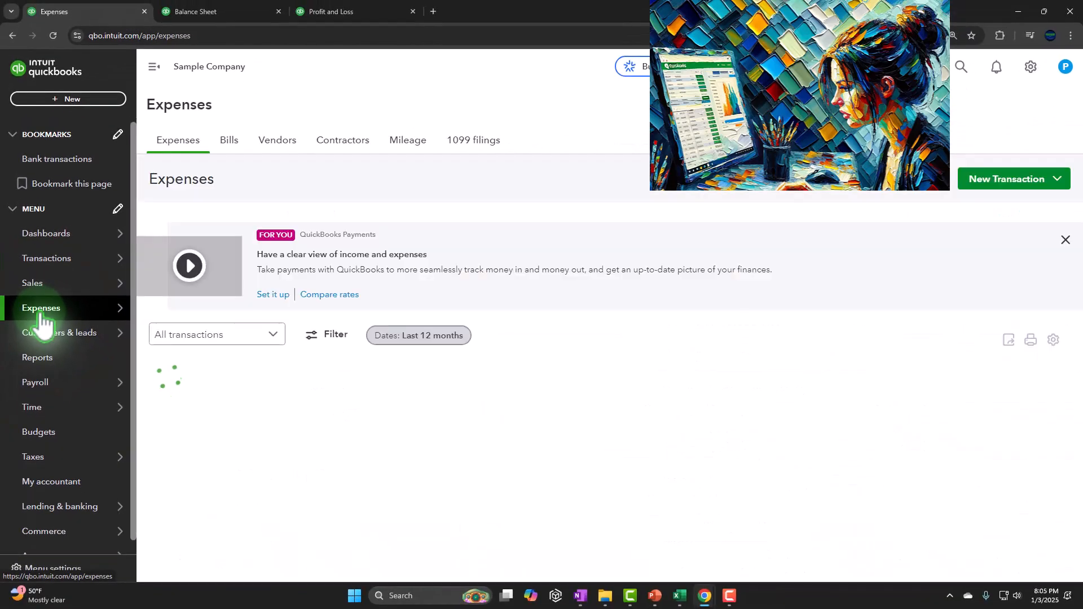
click(277, 140)
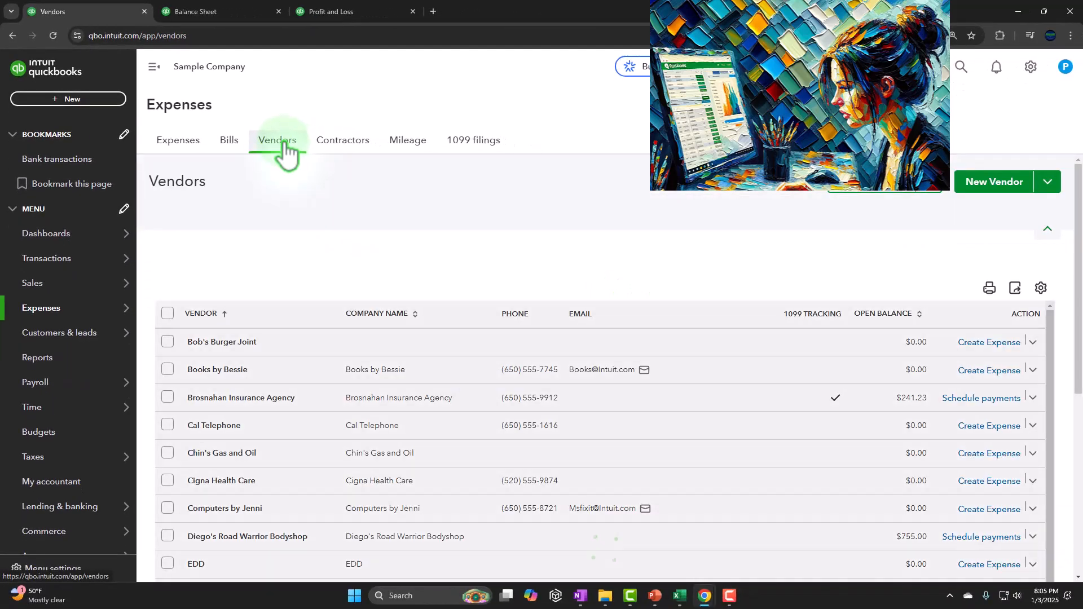
scroll(316, 375, down, 7)
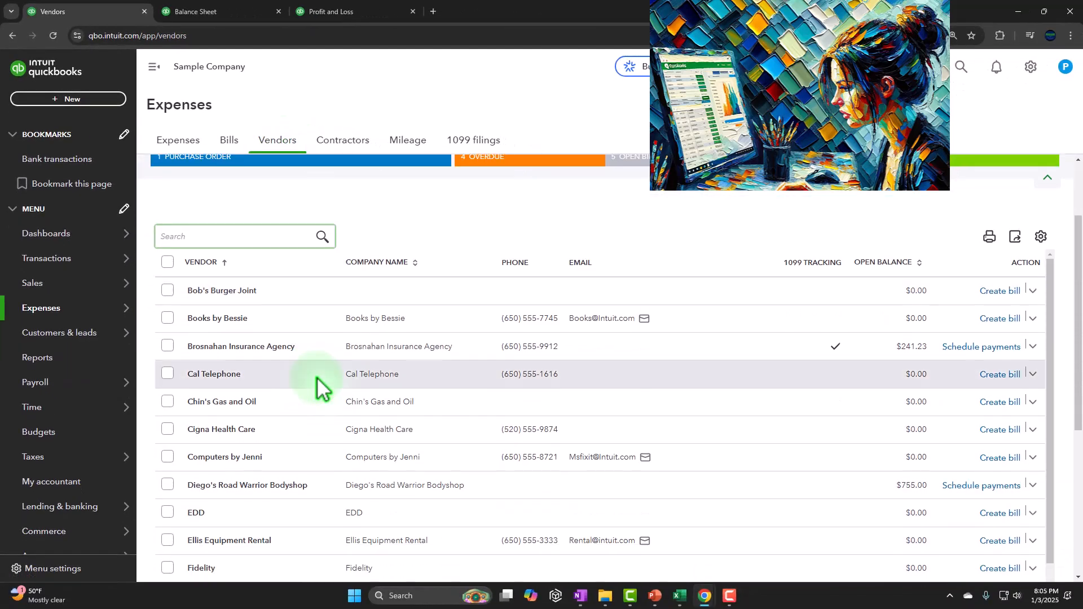
scroll(333, 395, down, 4)
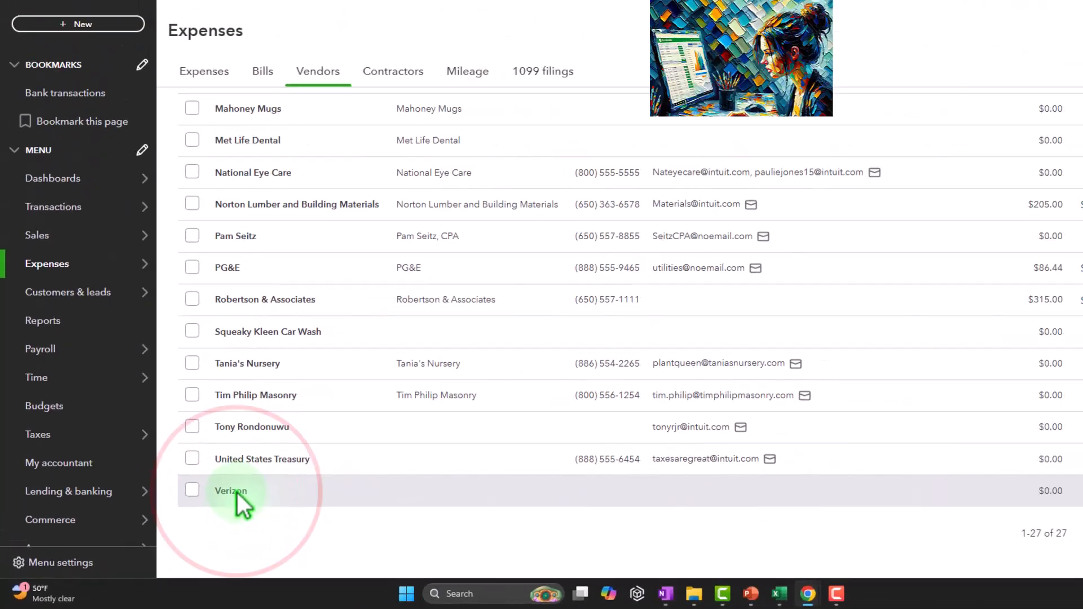
click(335, 438)
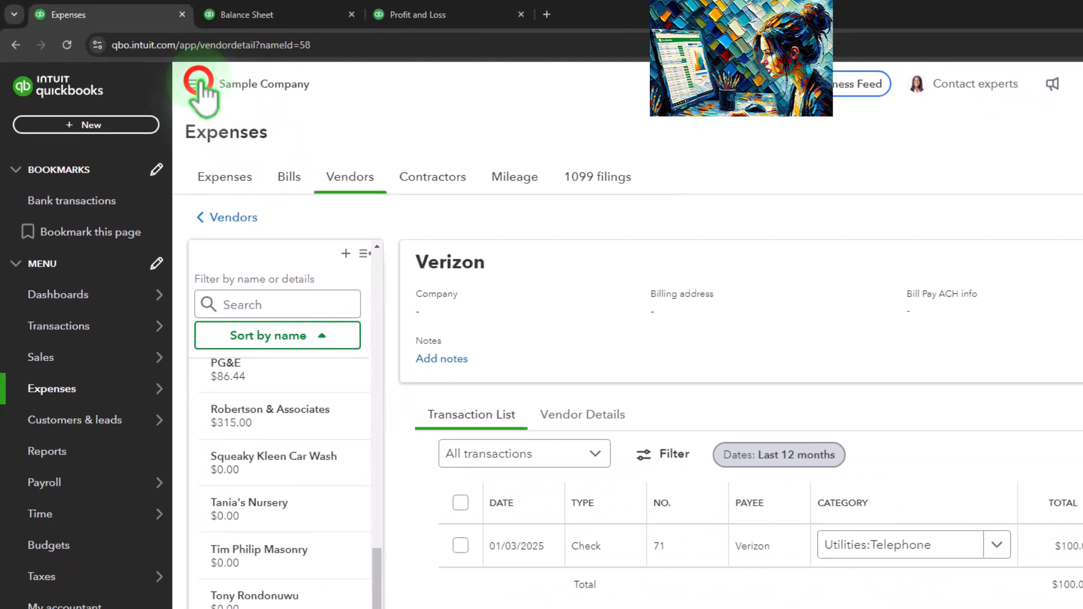
Open the Verizon check #71 from the vendor's transaction list and close it again.
click(195, 83)
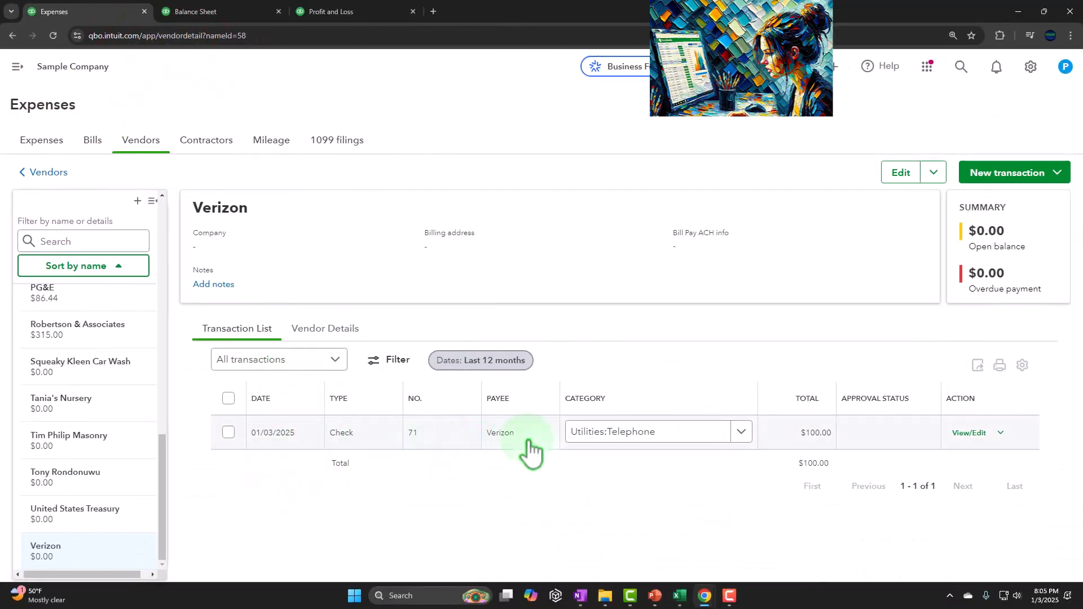
click(324, 432)
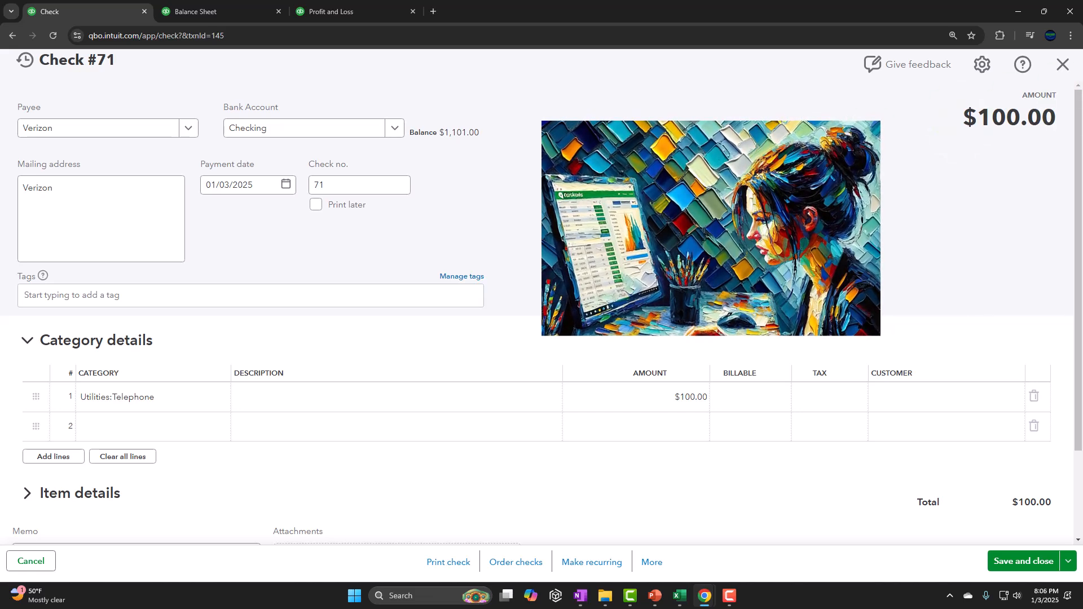
click(1063, 64)
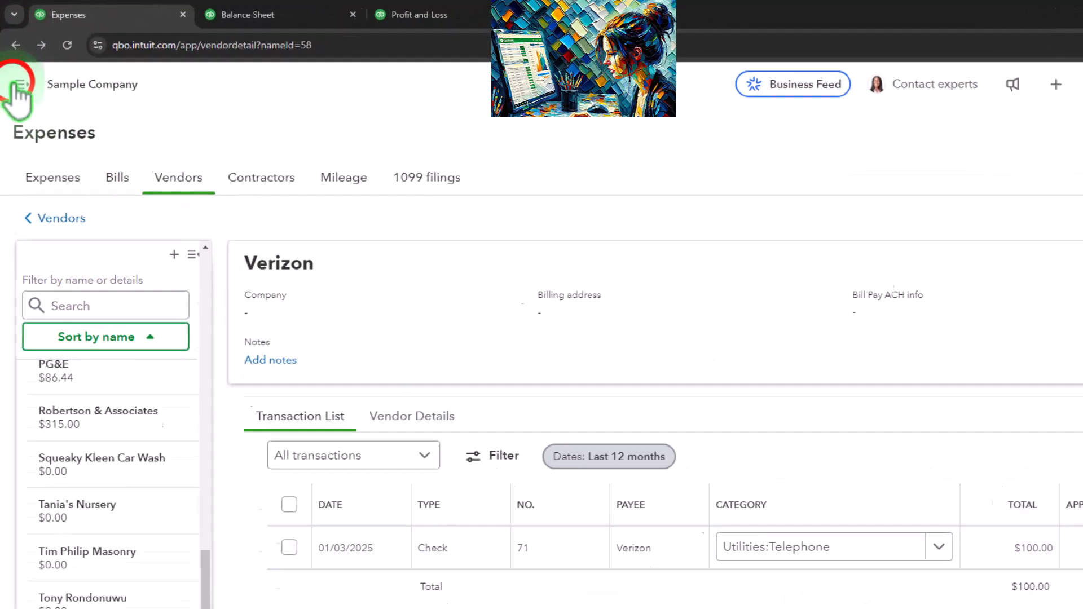
Start a new expense and add a new vendor named Vendor 1 as its payee.
click(15, 84)
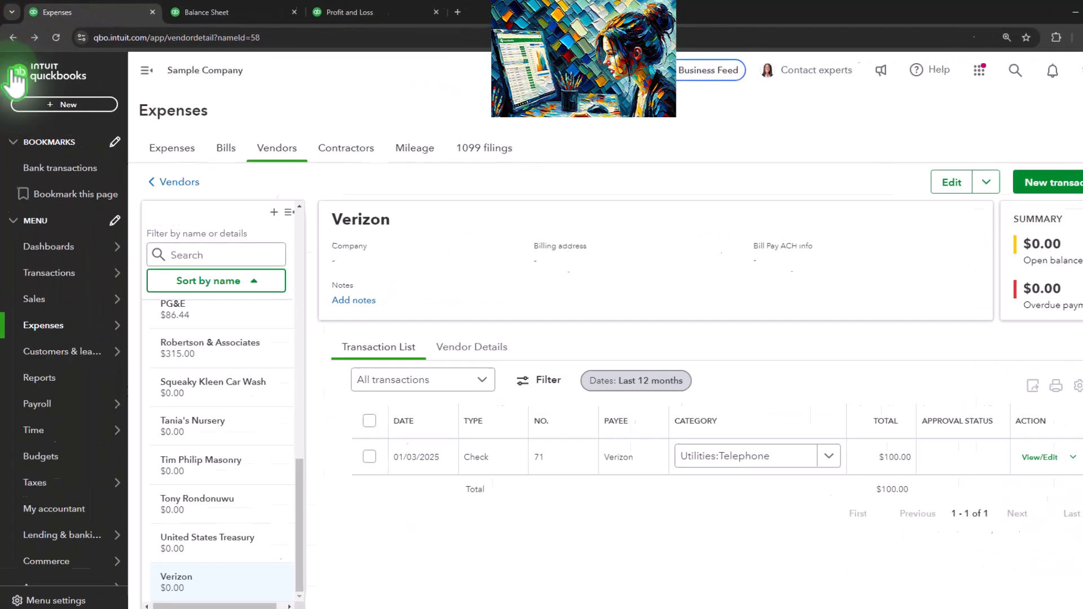
click(76, 122)
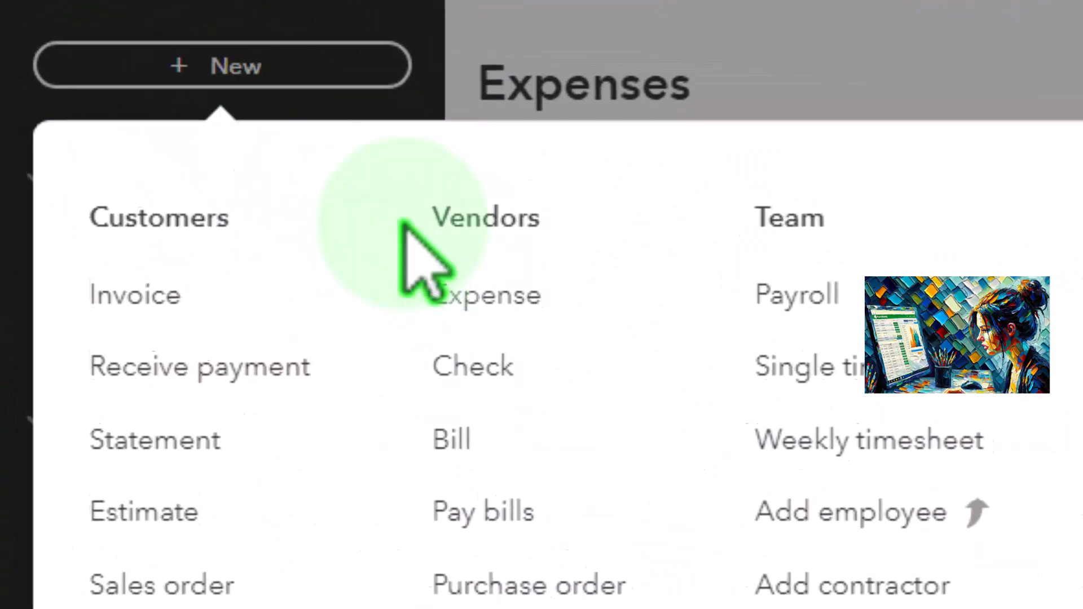
click(215, 140)
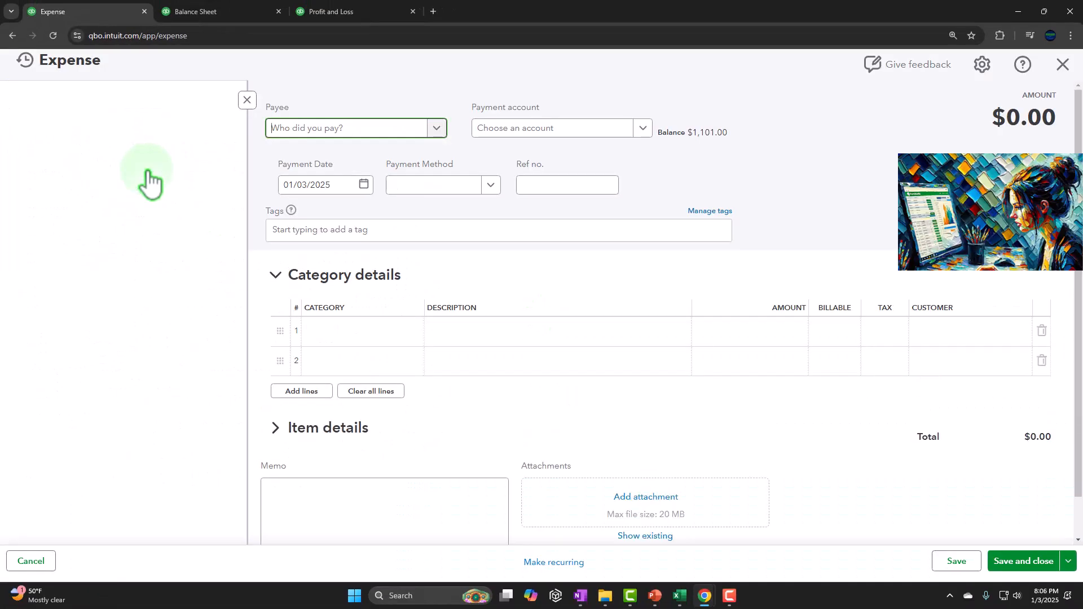
click(247, 100)
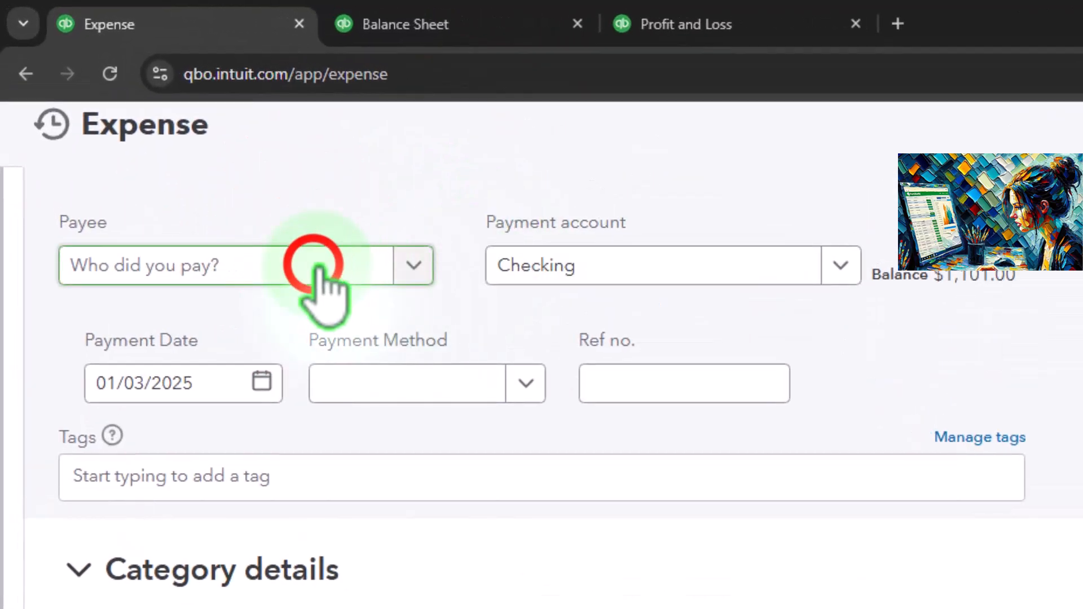
click(314, 265)
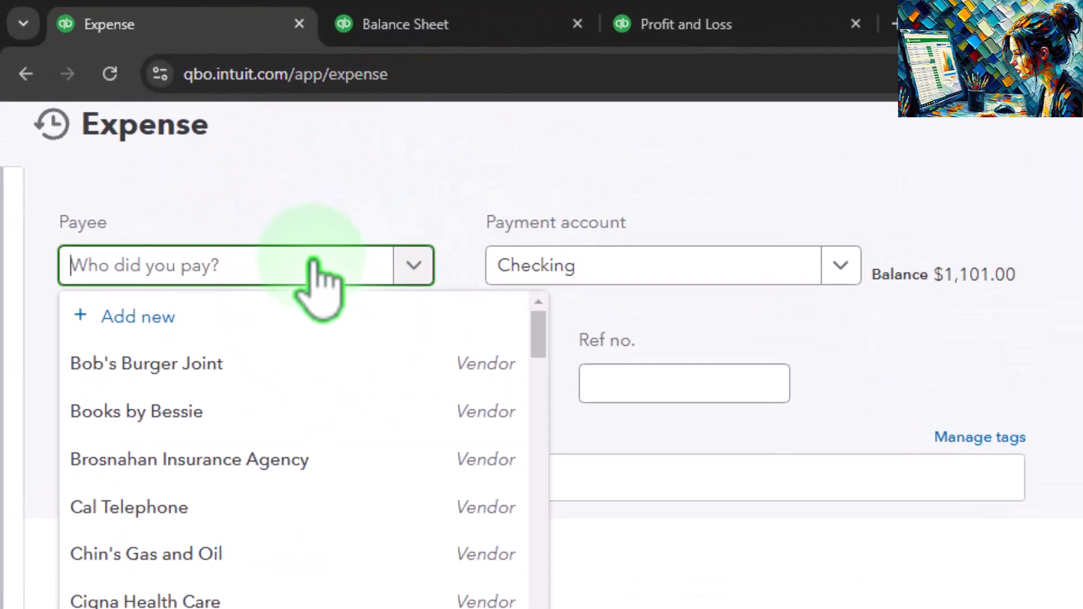
text(Vendor 1)
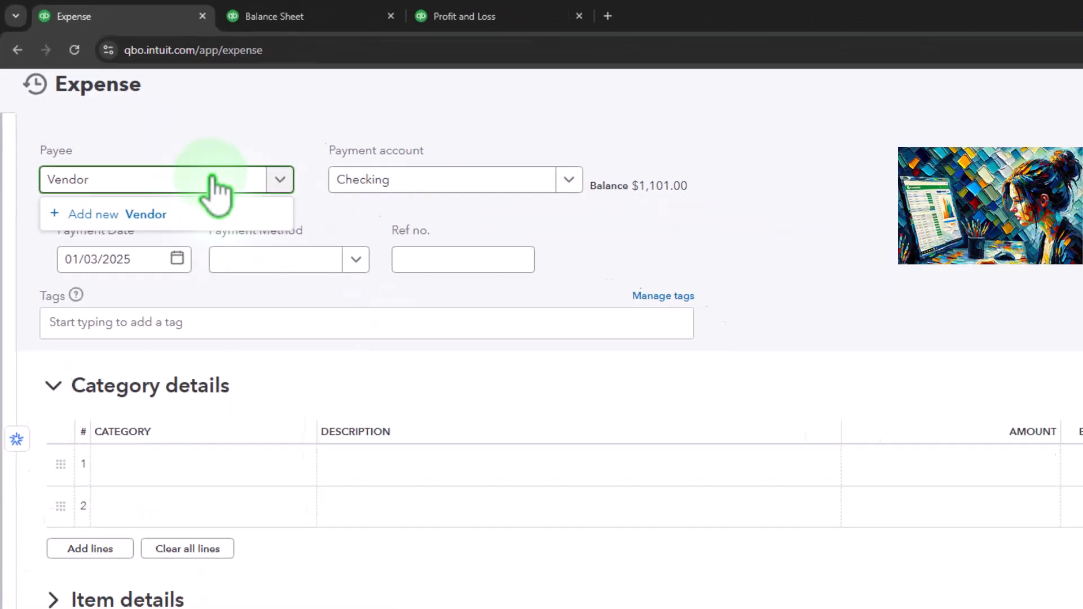
click(152, 138)
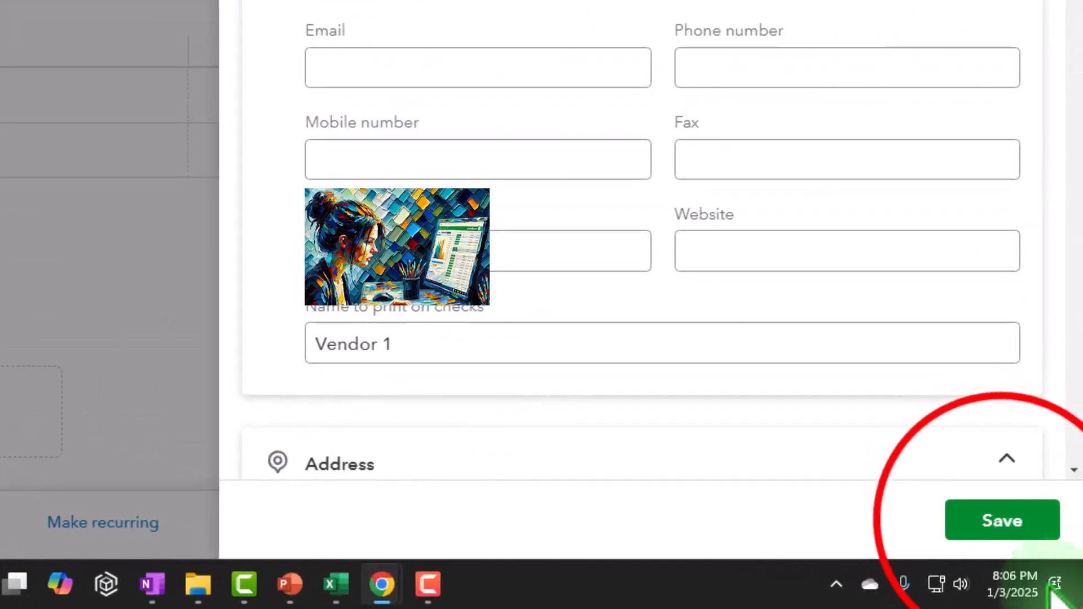
click(1002, 520)
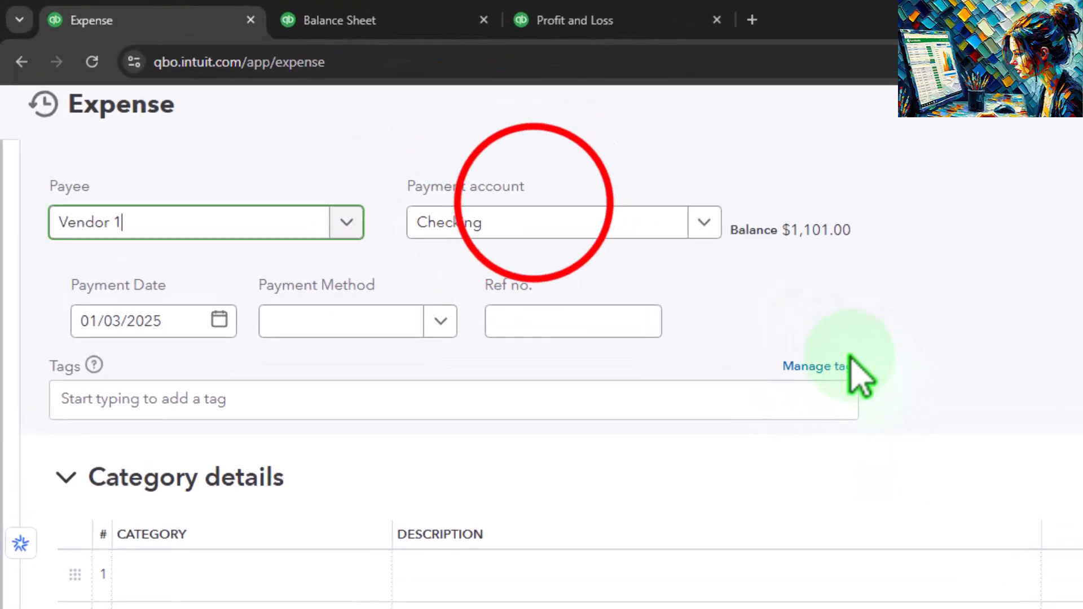
Set the expense's payment date to 01/04/2025.
click(538, 226)
key(Tab)
key(Tab)
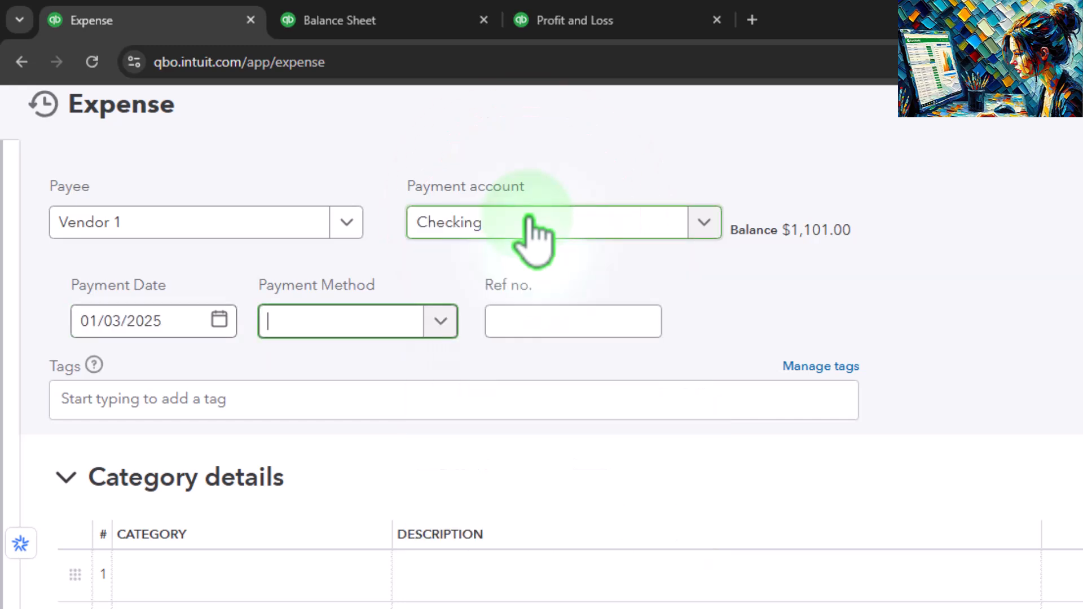
click(185, 330)
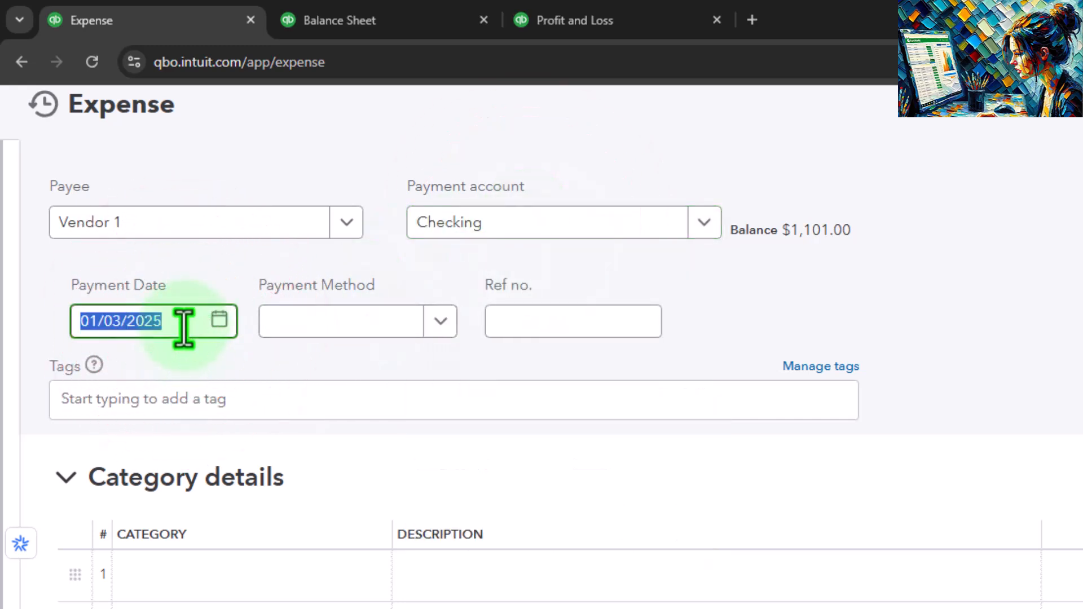
key(Tab)
Create a new payment method named Electronic for the expense.
click(440, 321)
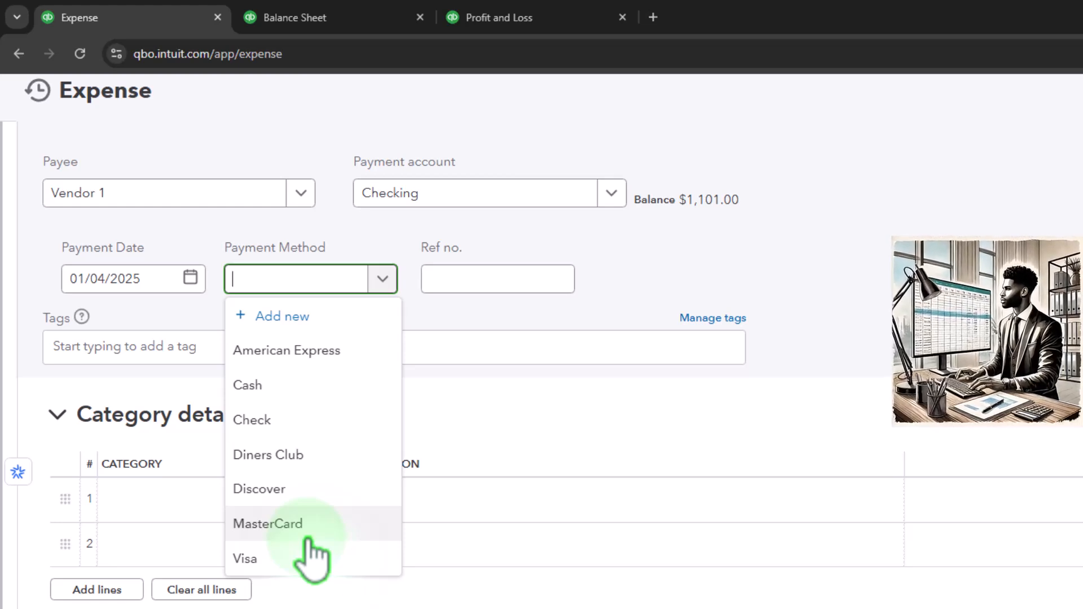
click(294, 319)
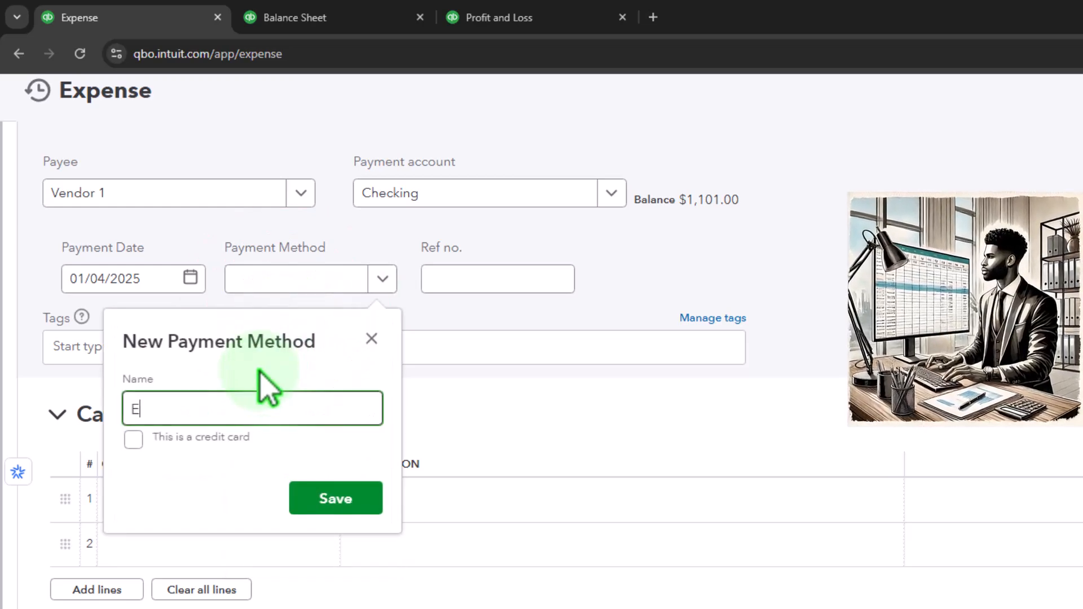
text(Electronic)
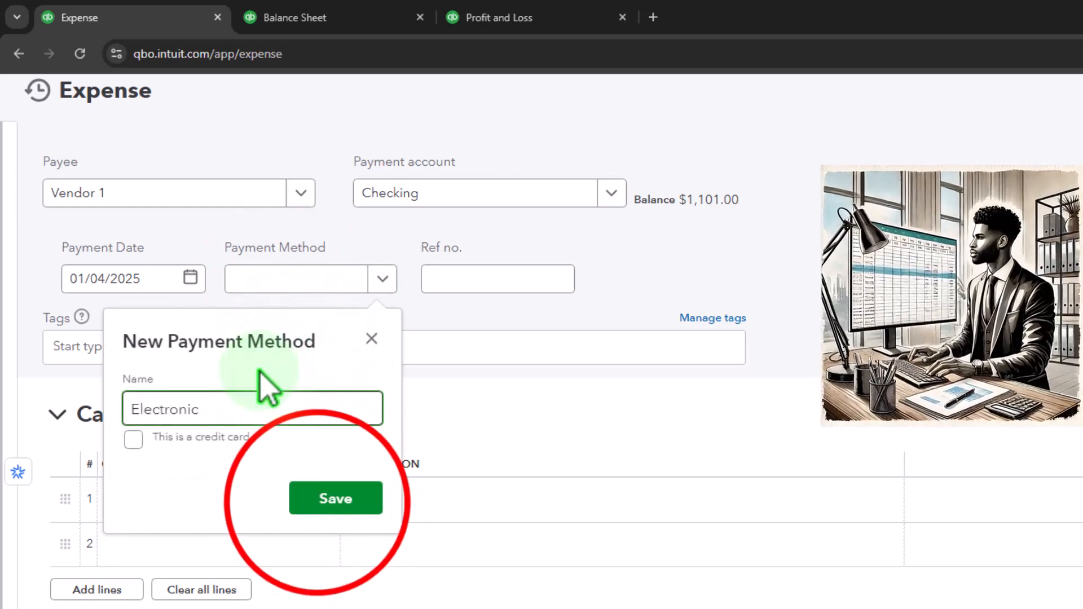
click(330, 497)
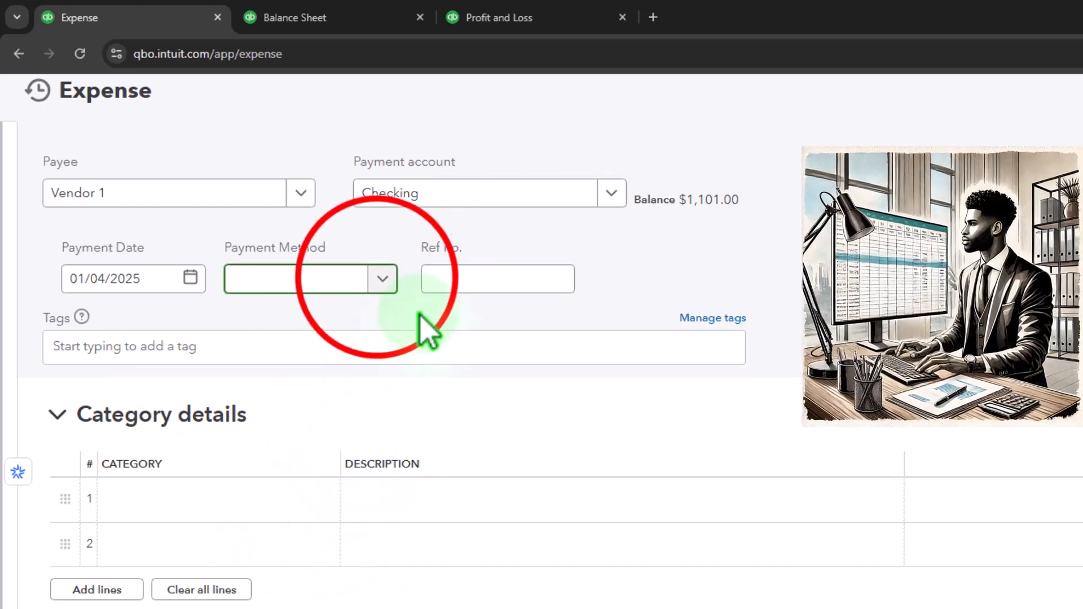
Select Electronic as the payment method and switch from category details to item details.
click(382, 279)
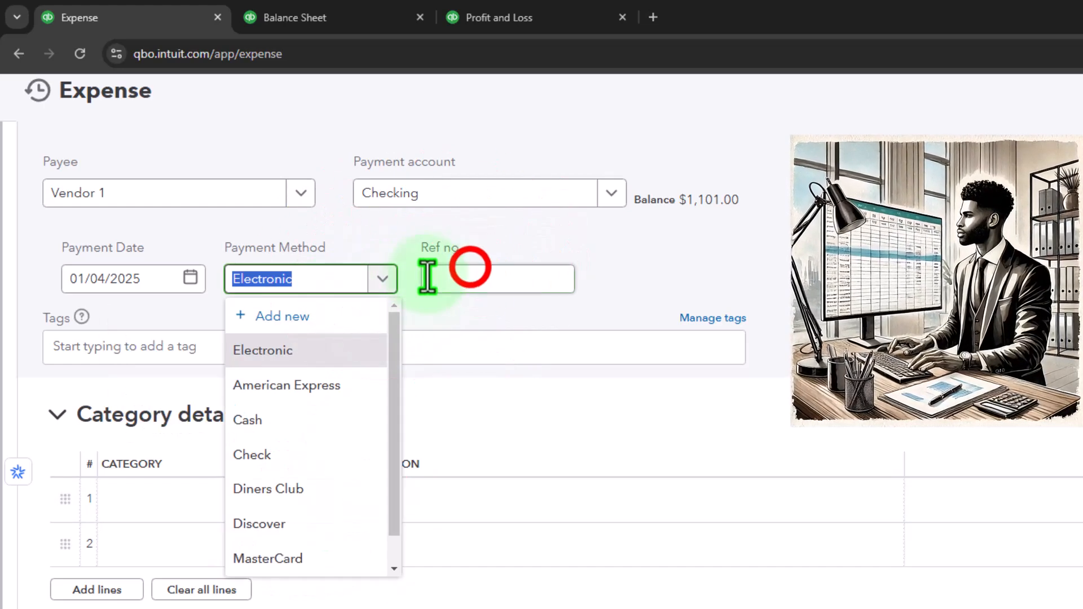
click(469, 273)
key(Tab)
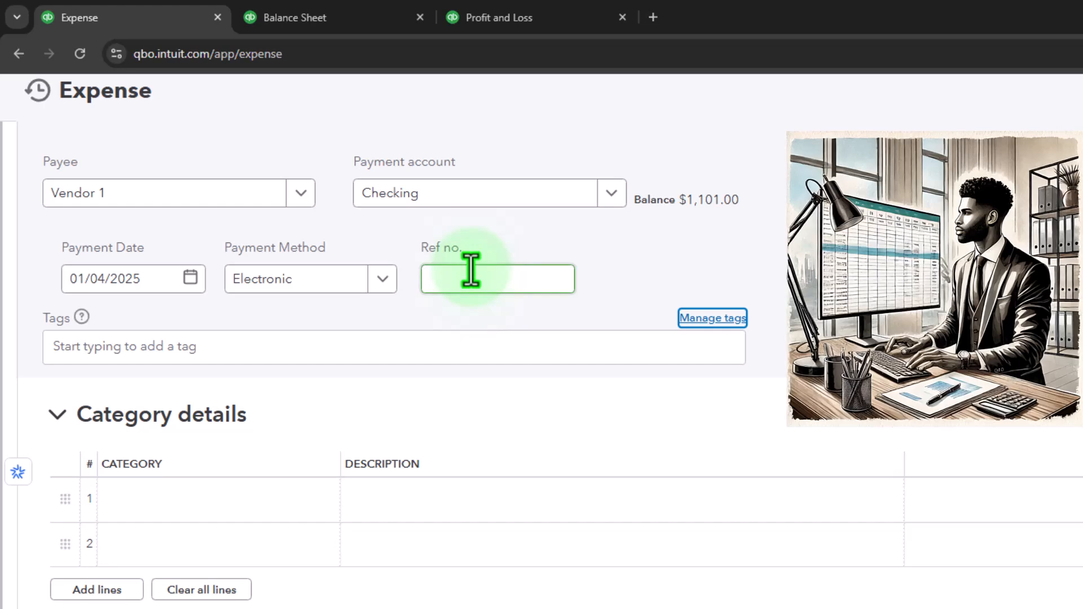
key(Tab)
key(Tab)
key(Tab)
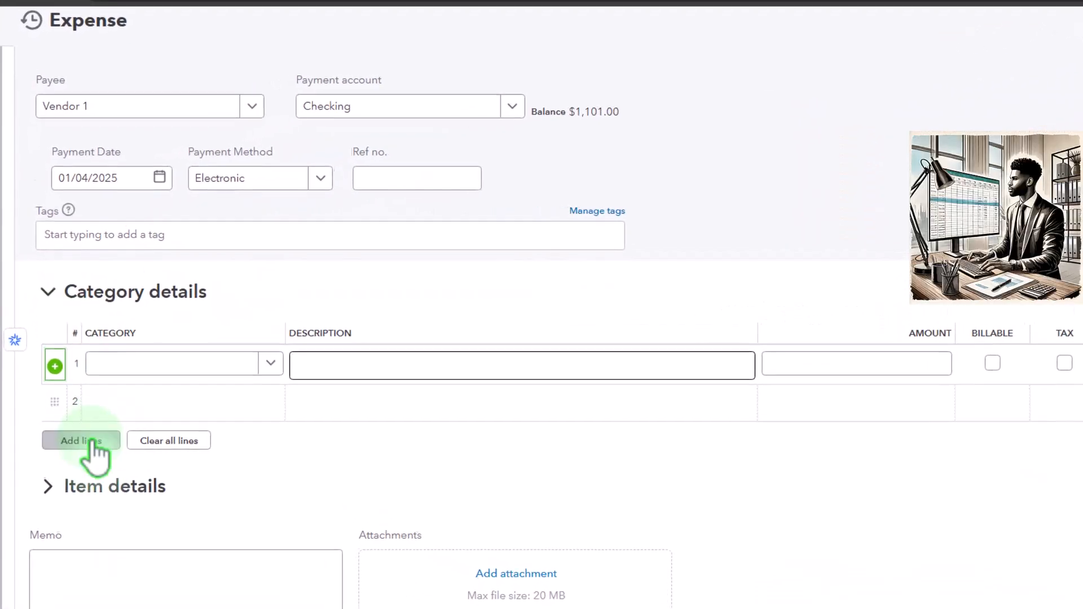
click(49, 291)
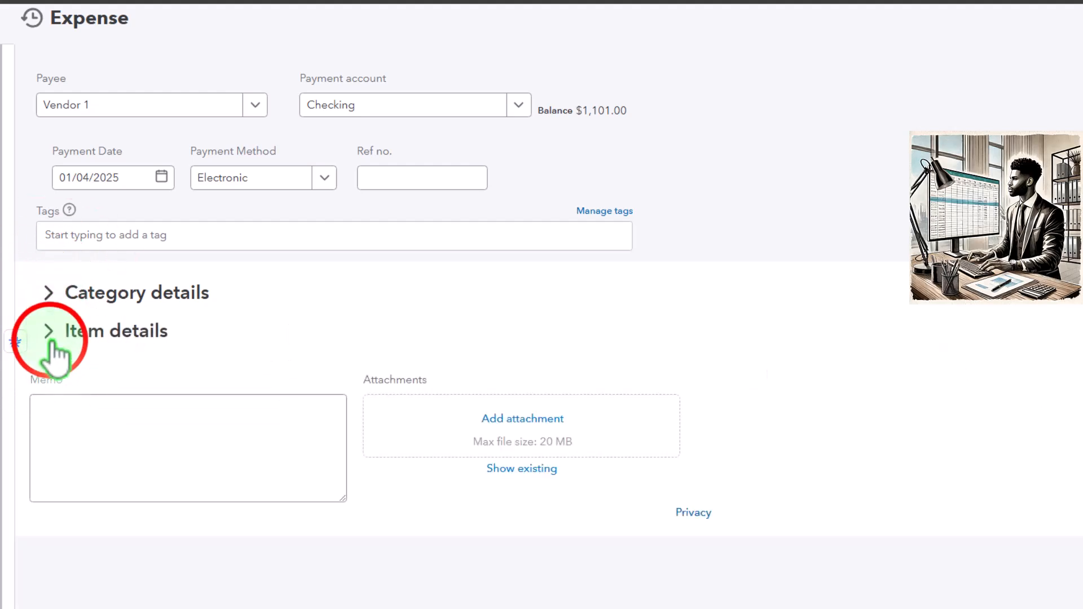
click(49, 332)
Add a new product/service named Item 1 on the first item line.
scroll(73, 353, down, 1)
click(96, 350)
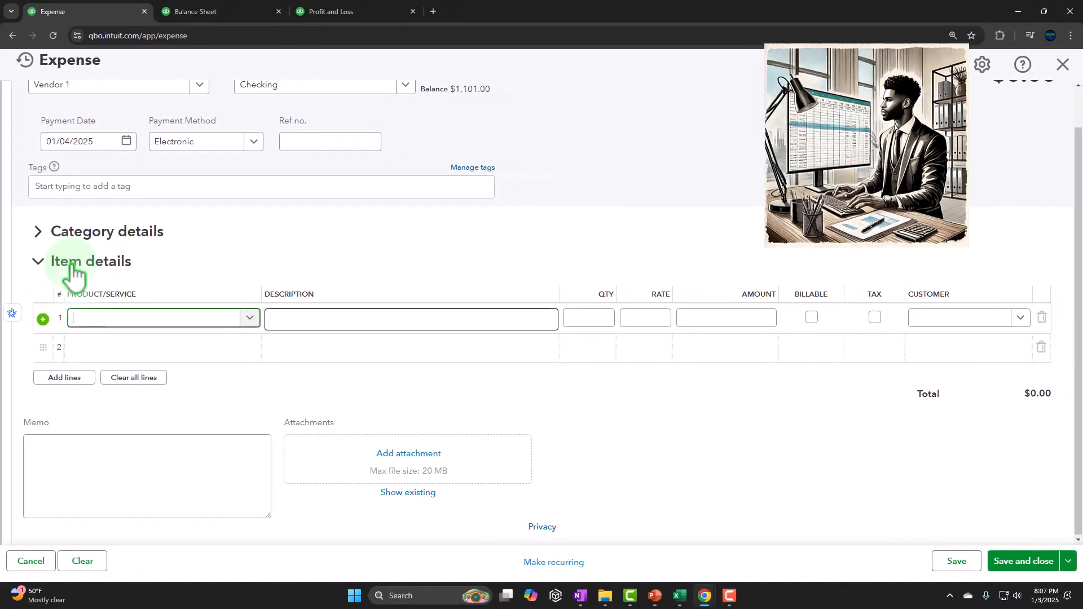
text(Item 1)
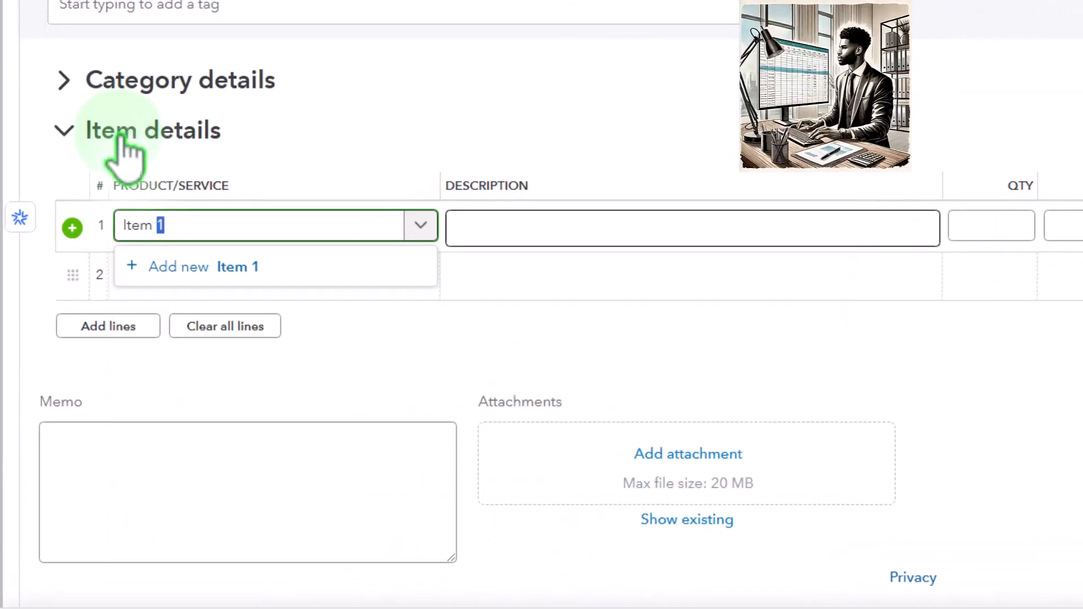
key(Tab)
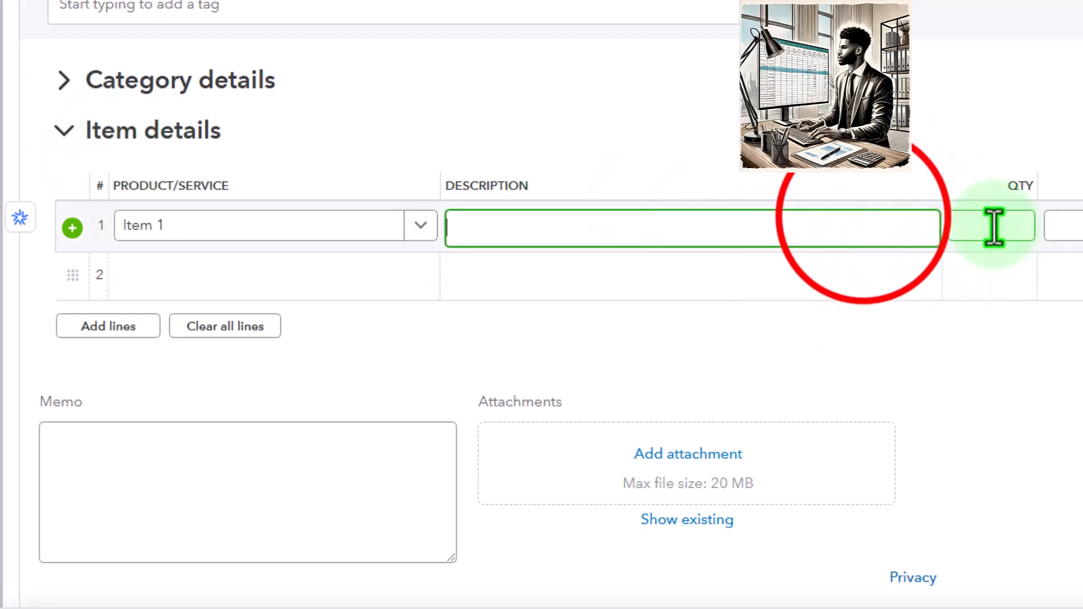
click(395, 228)
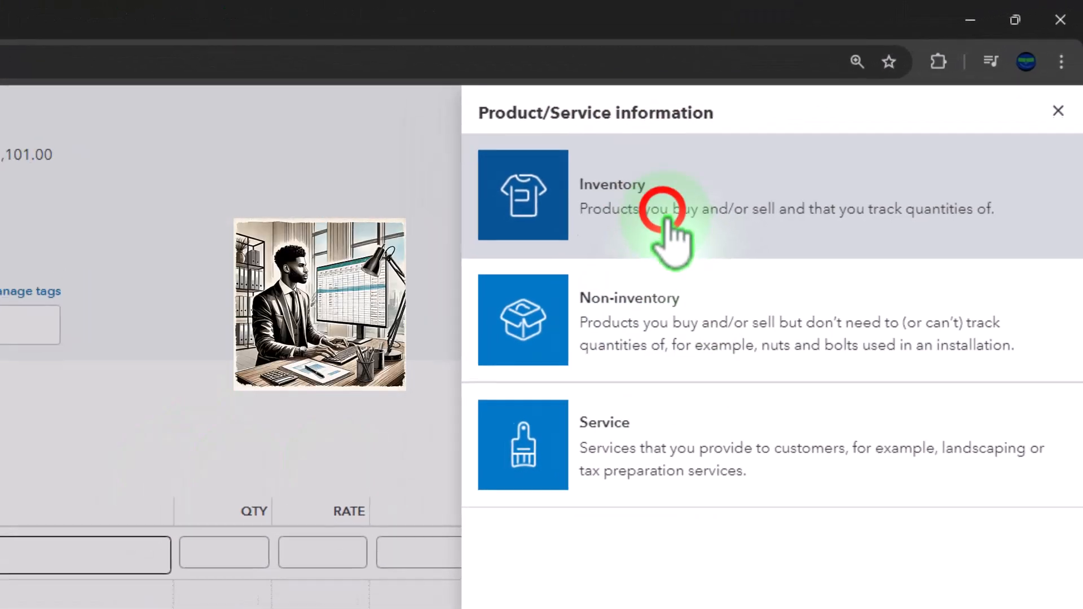
click(668, 225)
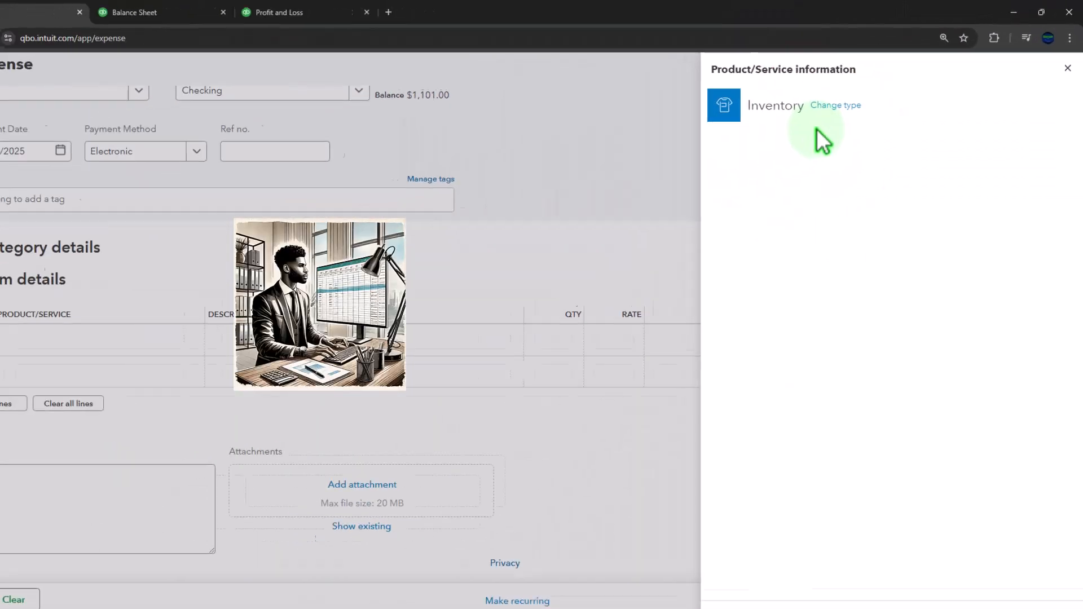
Make Item 1 an Inventory product with initial quantity on hand 0 as of 01/03/2025.
click(761, 195)
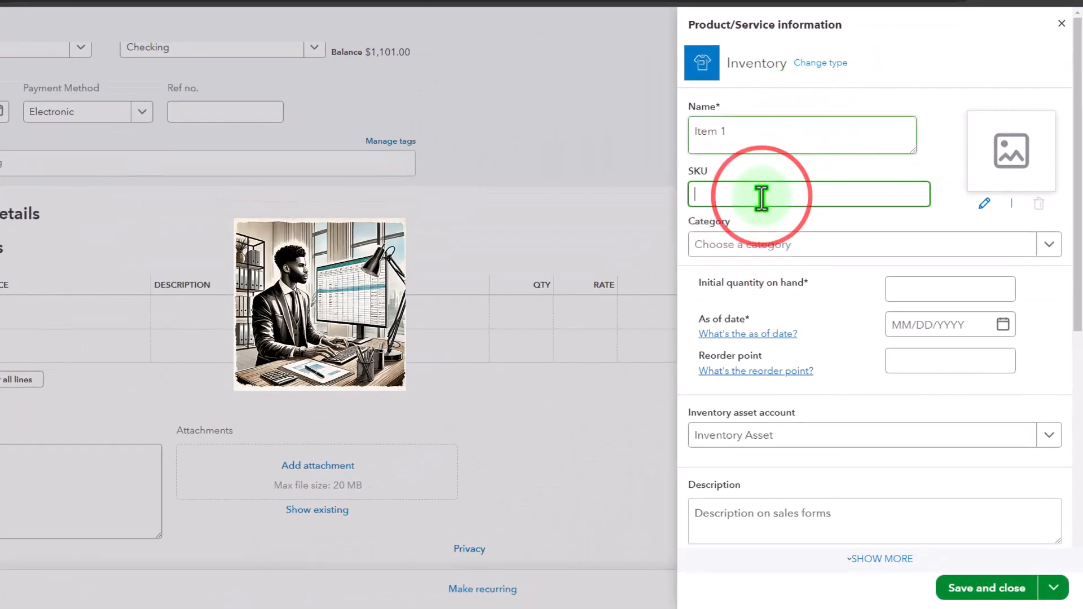
scroll(764, 204, down, 3)
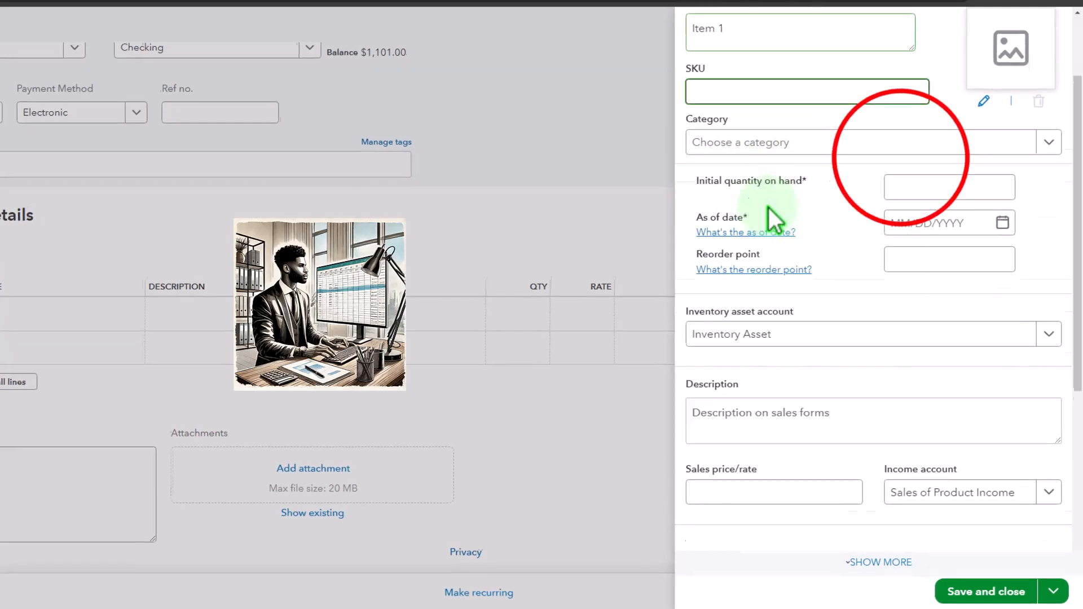
click(900, 167)
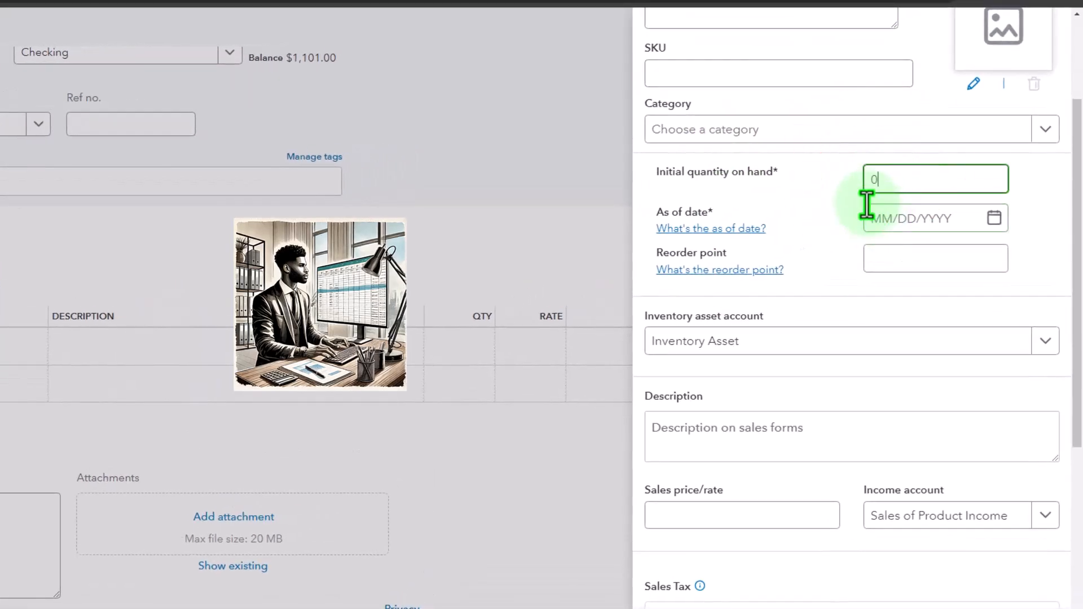
click(994, 219)
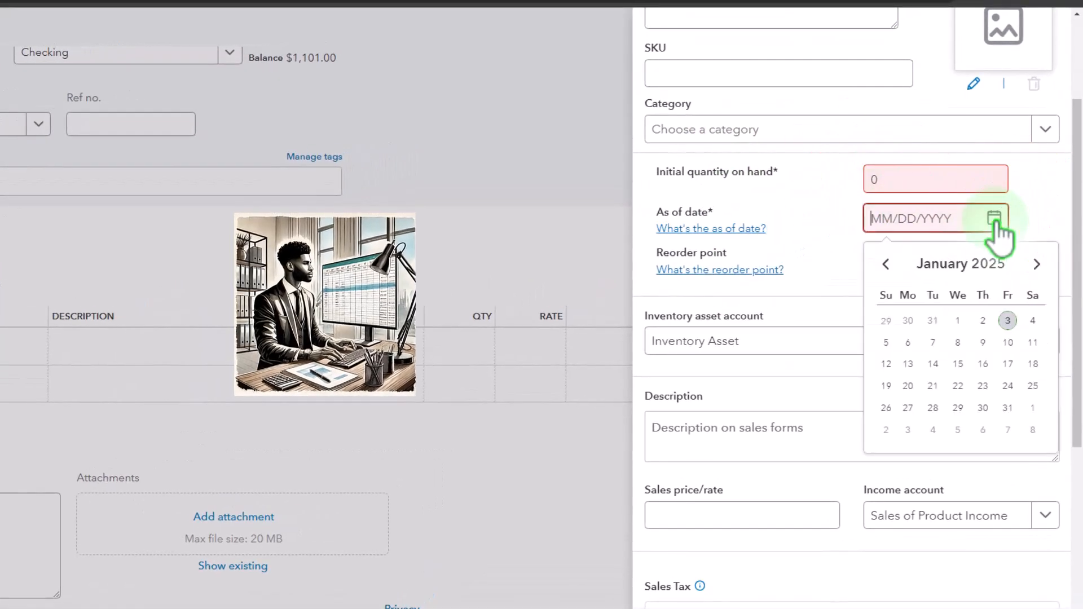
click(1007, 321)
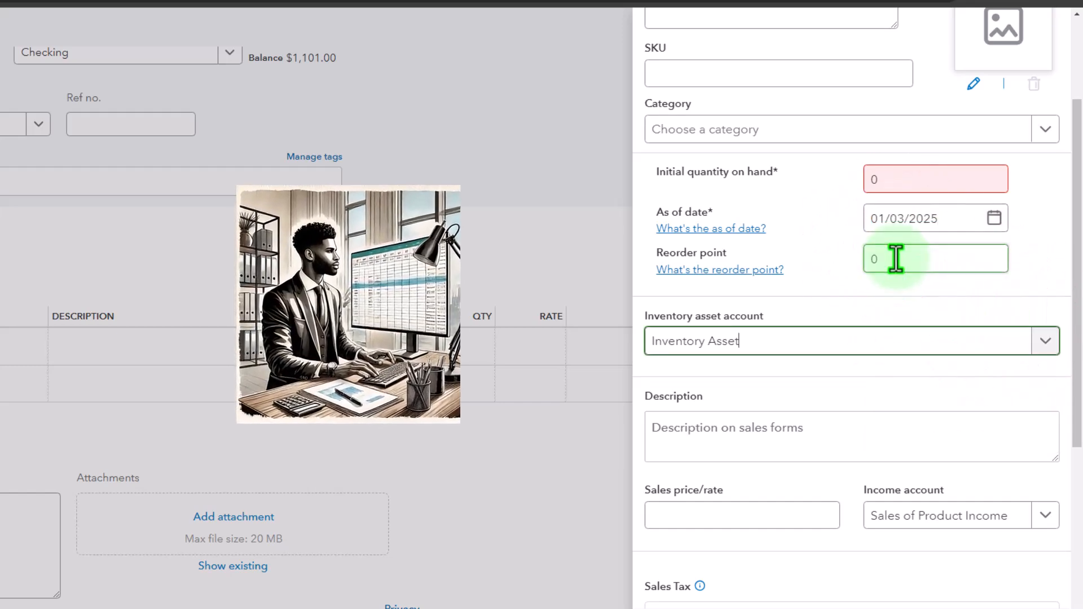
Give Item 1 the description Item 1 and a sales price of 150.
scroll(743, 313, down, 3)
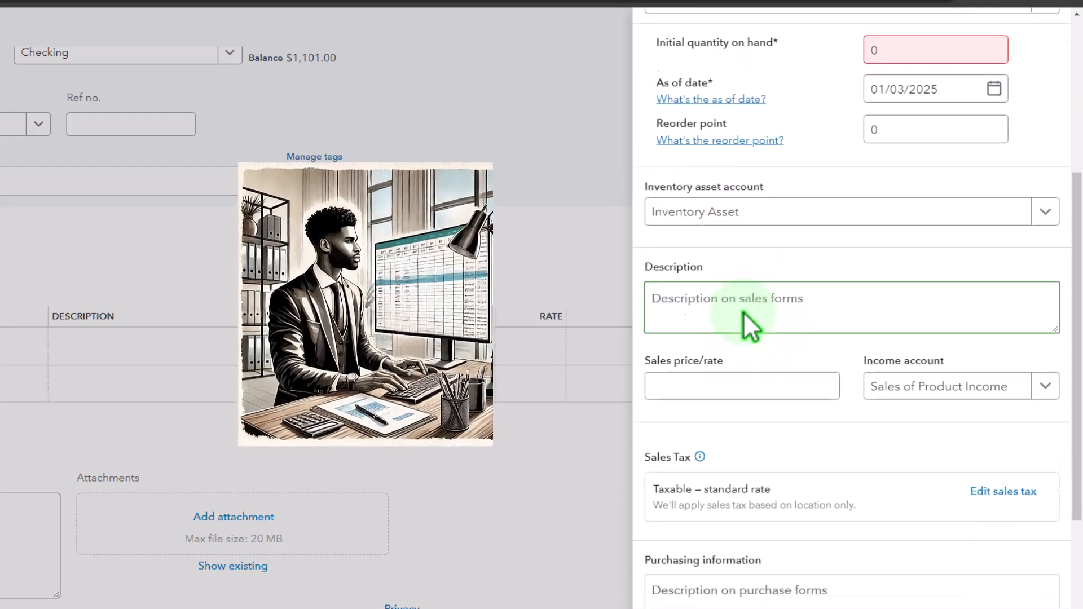
click(733, 296)
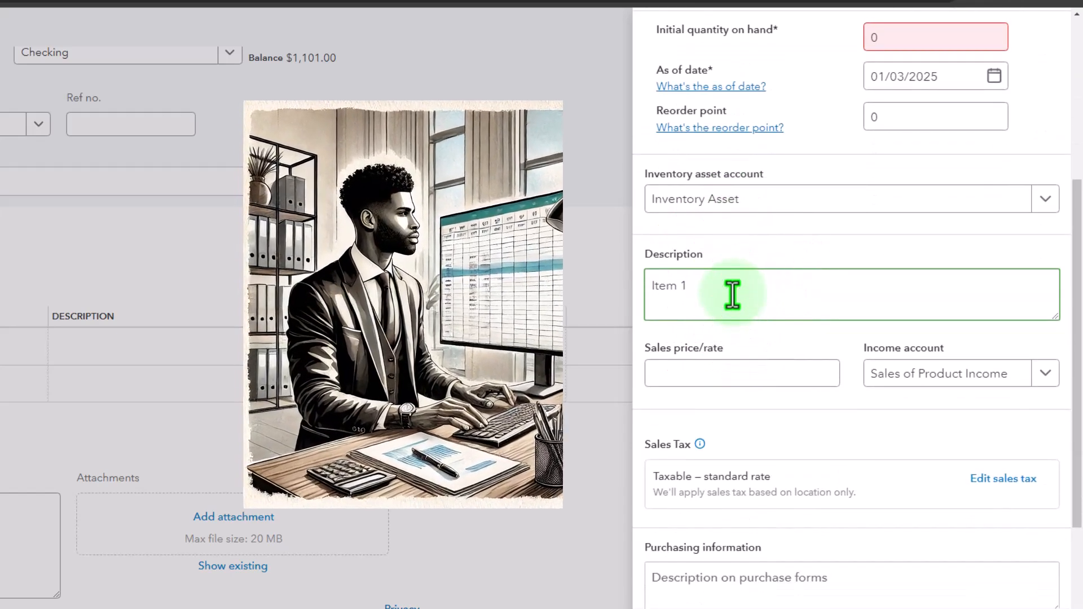
scroll(732, 295, down, 1)
click(734, 297)
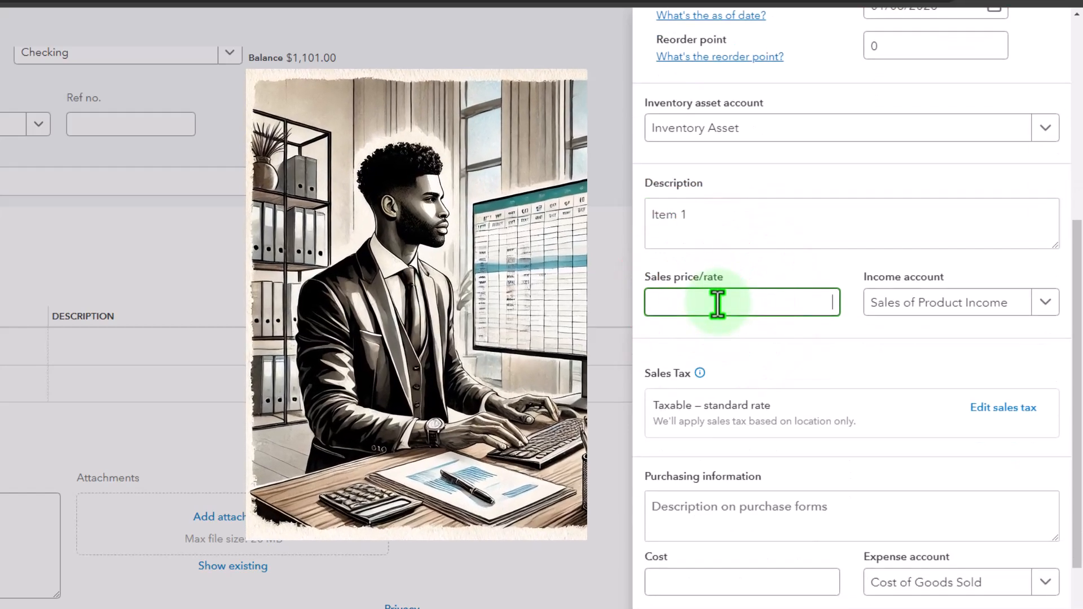
text(150)
key(Tab)
Set Item 1's purchase cost to 75 and save the new product.
scroll(724, 296, down, 2)
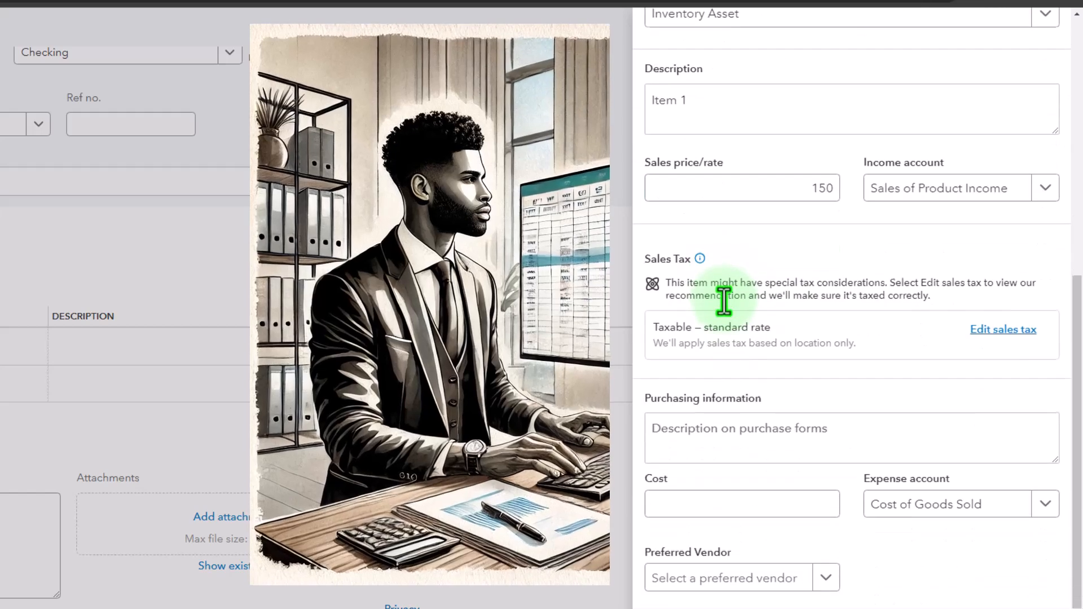
click(749, 507)
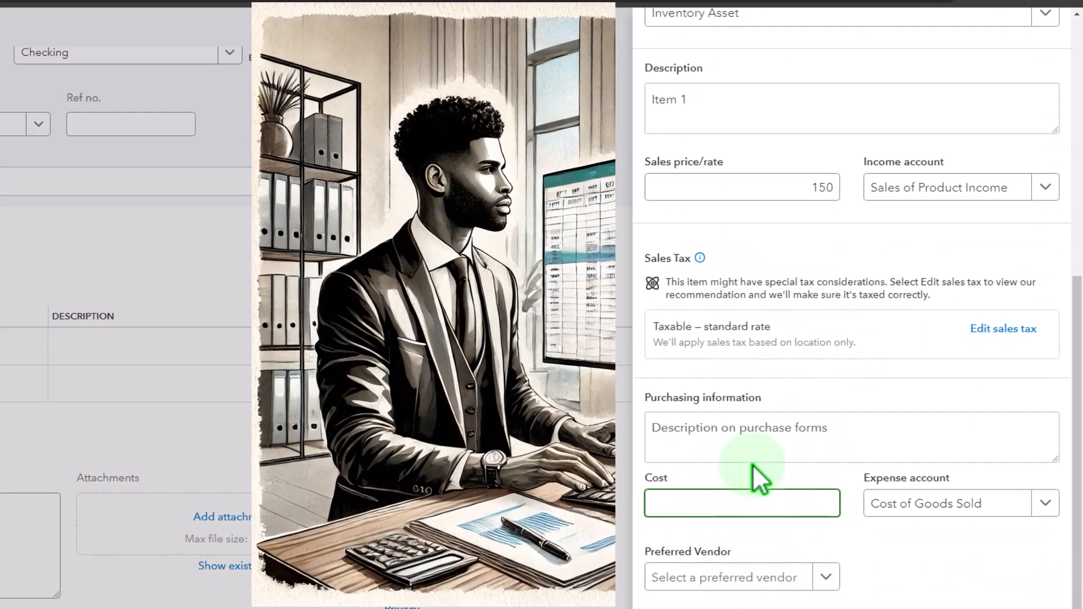
text(75)
key(Tab)
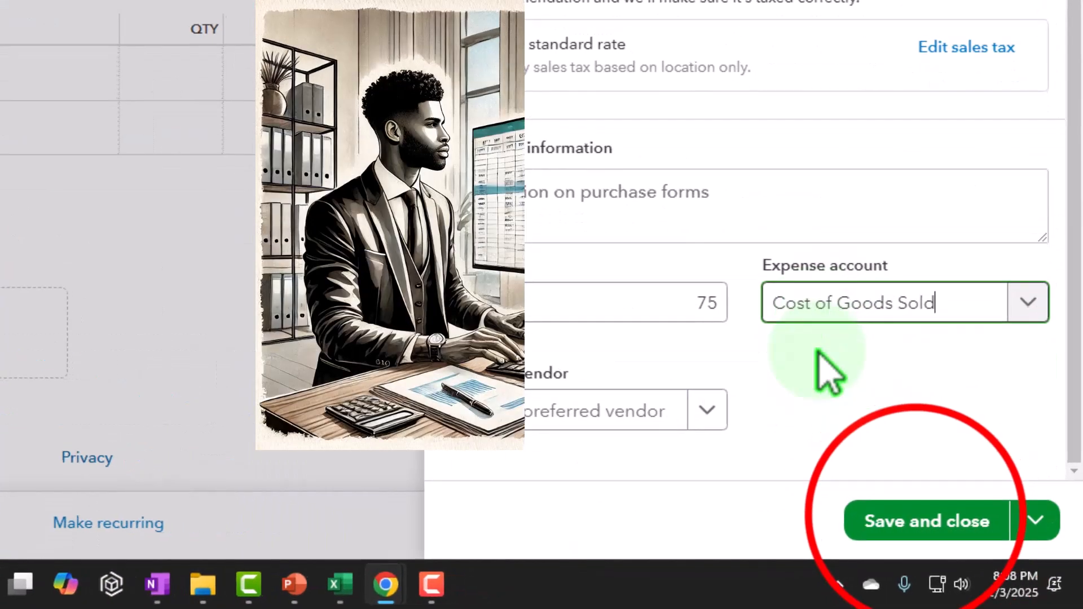
click(959, 522)
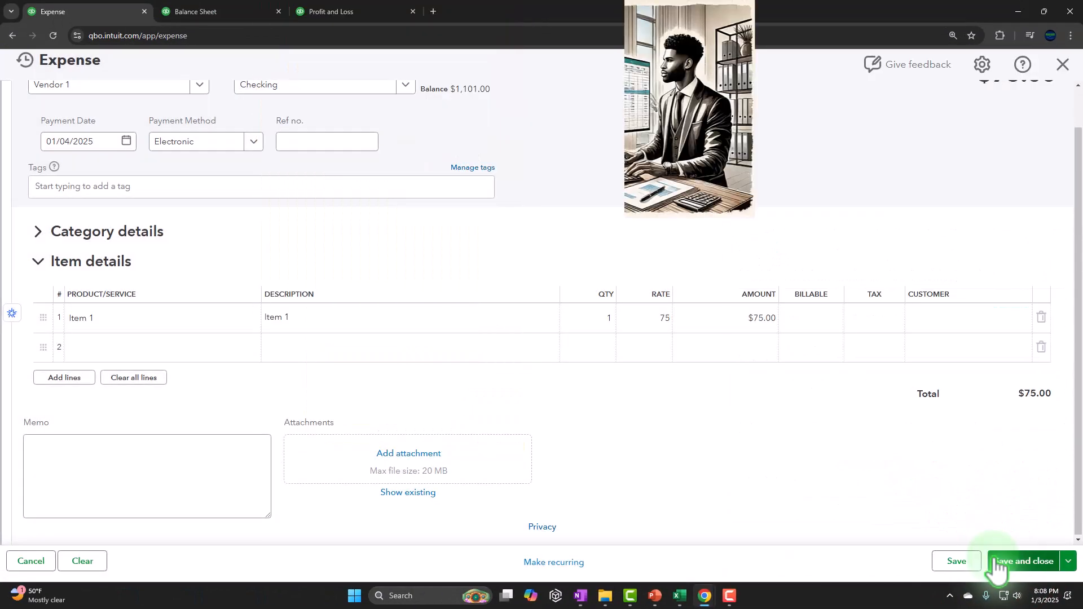
Set the quantity on the Item 1 expense line to 3.
click(608, 318)
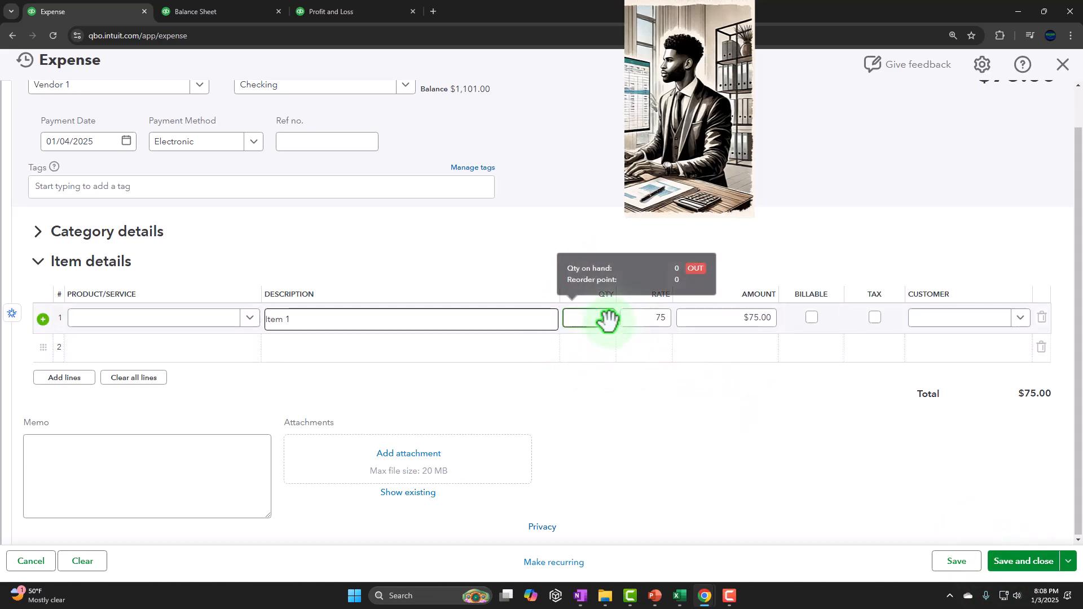
text(3)
key(Tab)
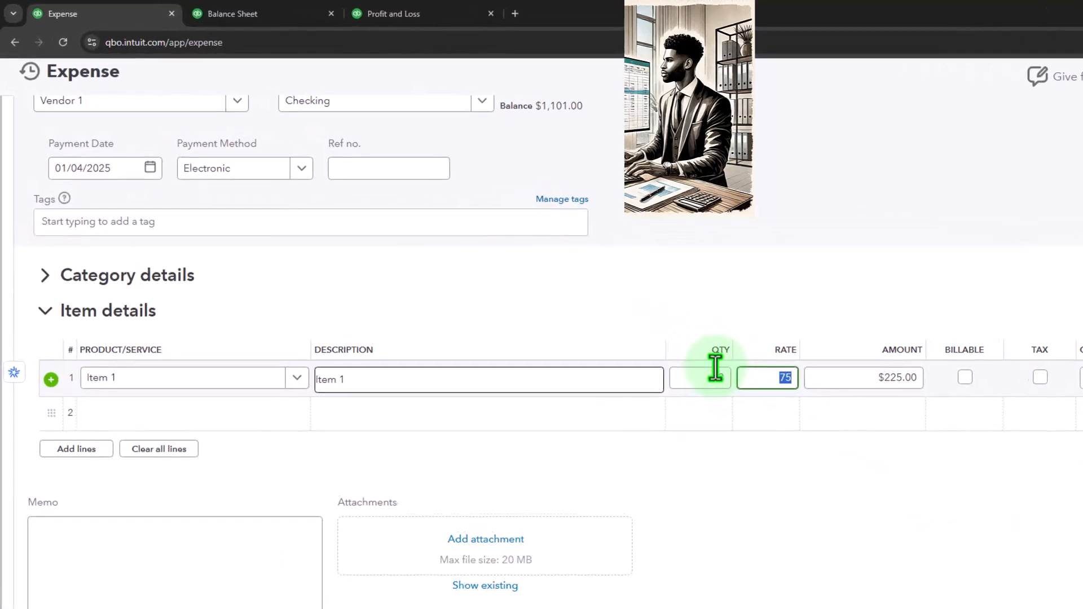
key(Tab)
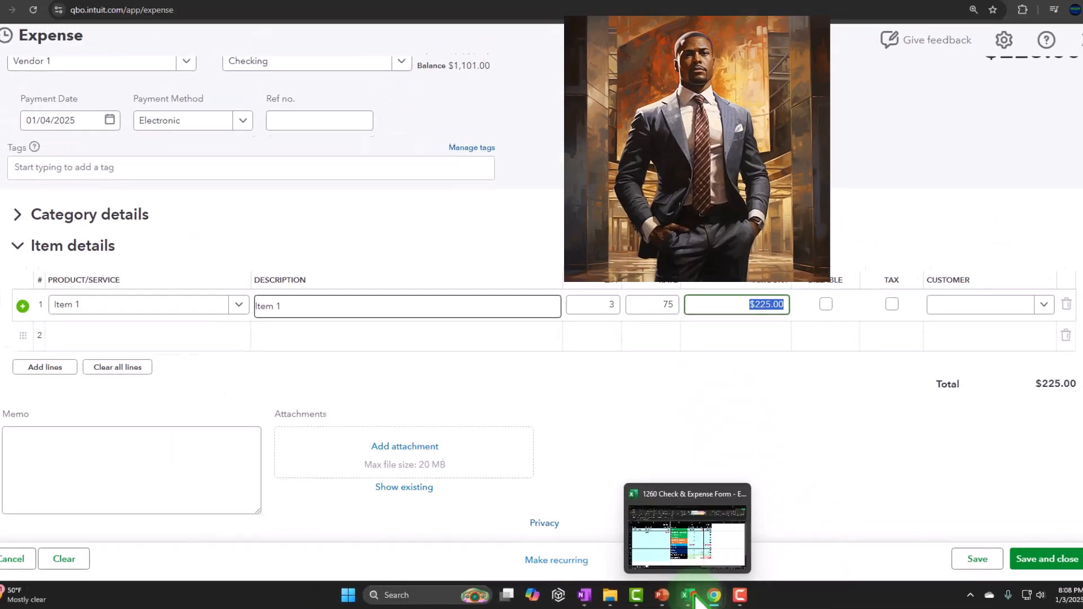
Switch to the Excel worksheet and label cell A6 as Expense form.
click(697, 598)
click(150, 195)
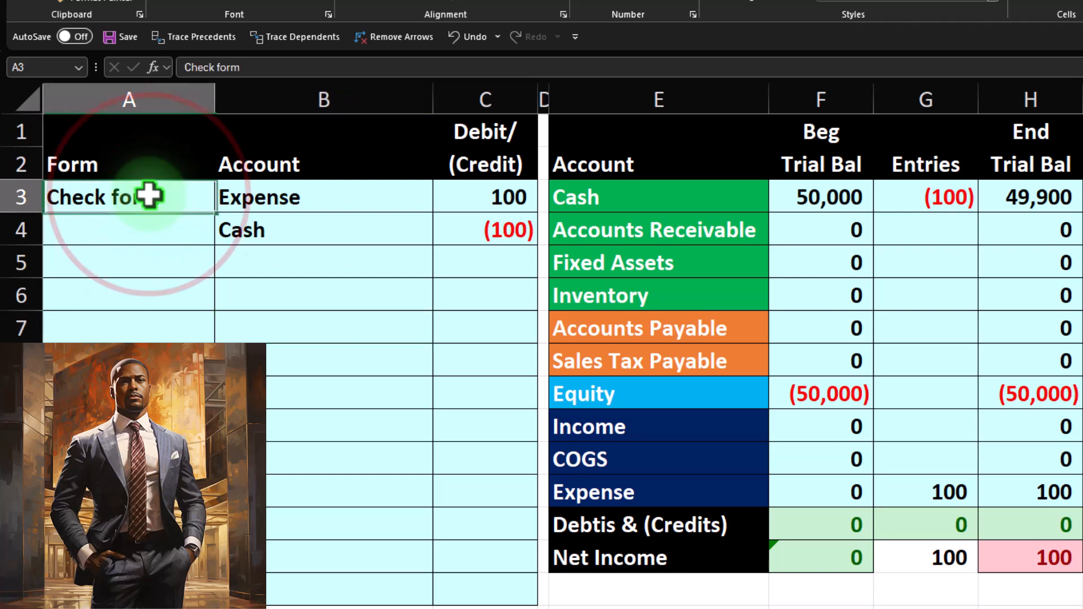
key(Down)
key(Down)
key(Down)
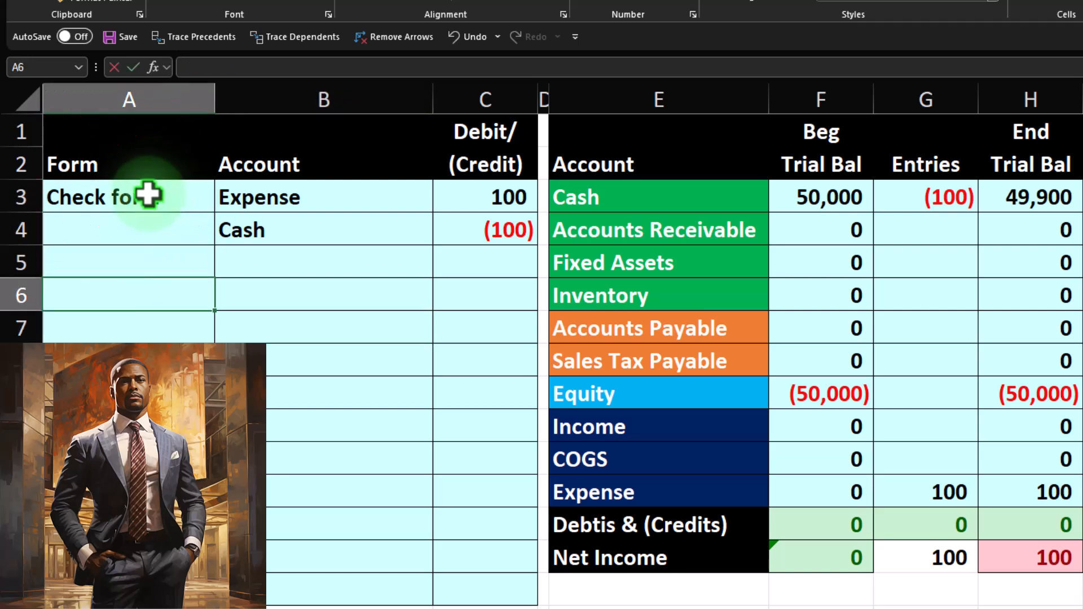
text(Expe)
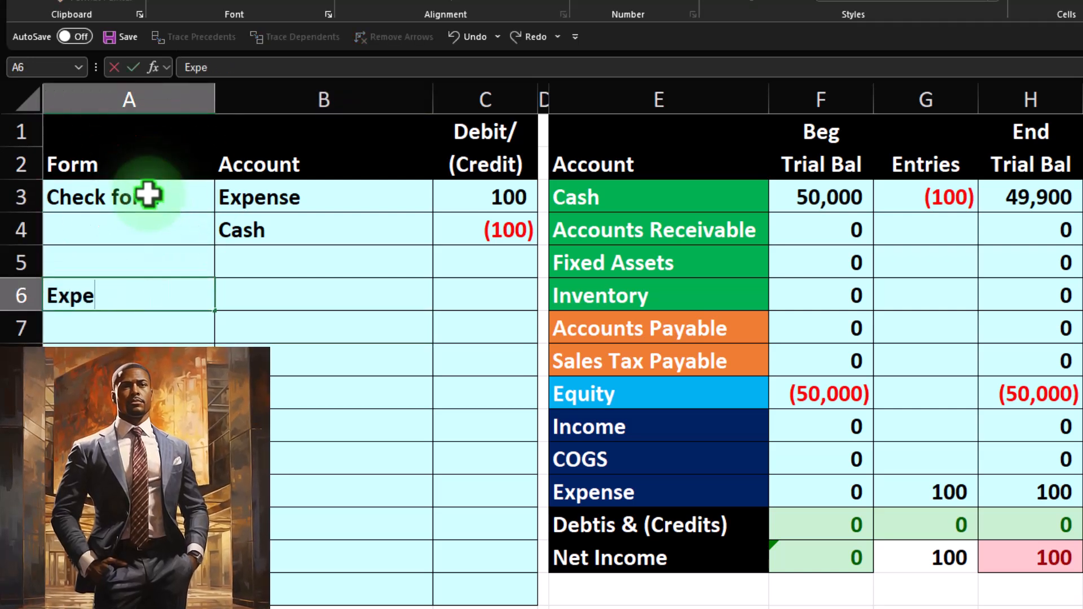
text(nse form)
key(Tab)
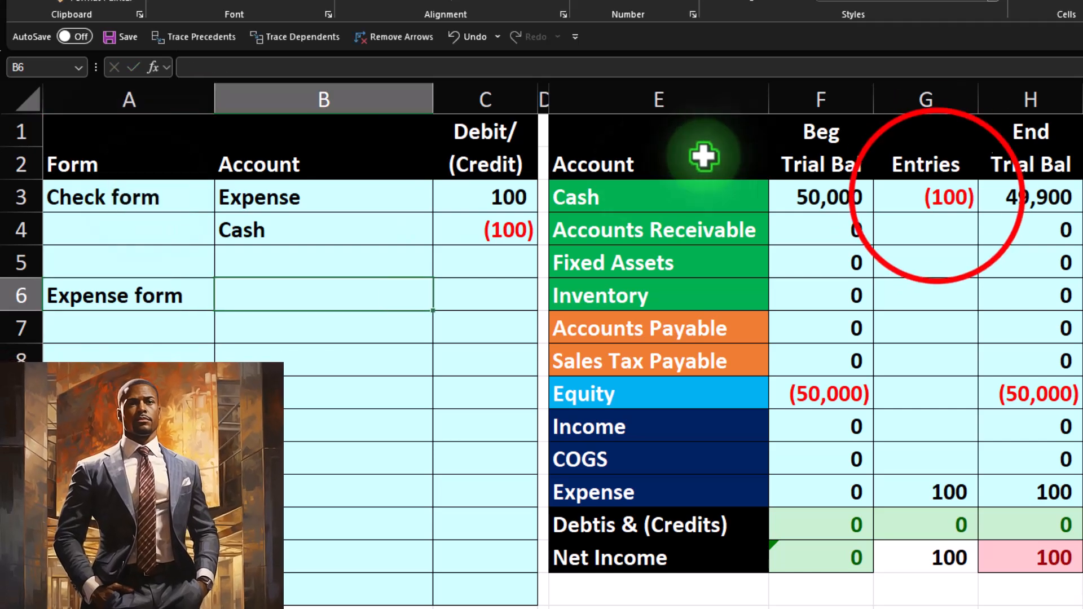
Clear the existing amounts from the Entries column G3 through G12.
drag(936, 188, 951, 479)
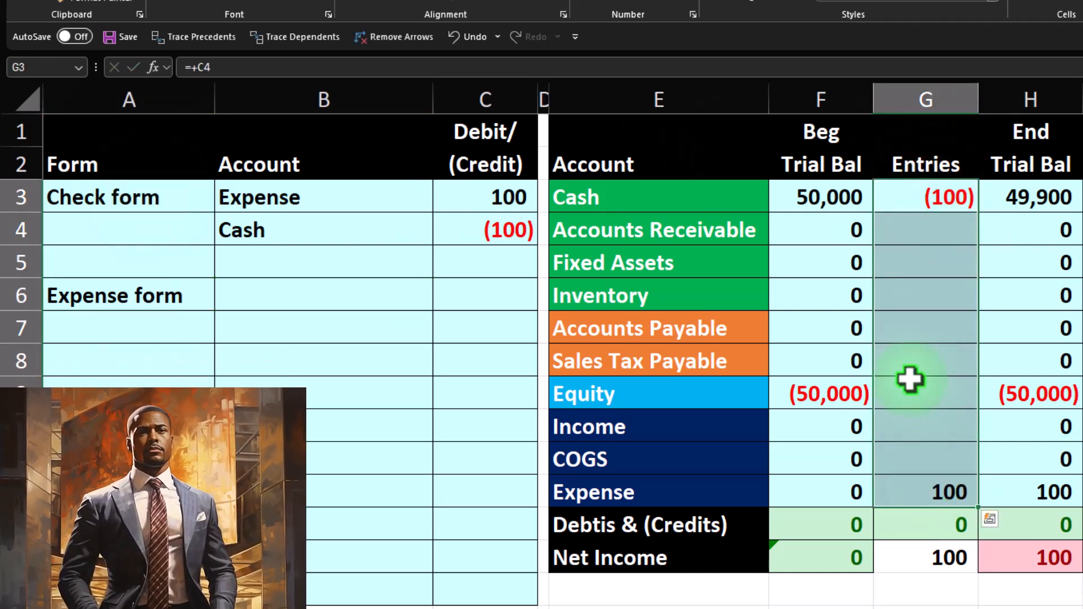
key(Delete)
key(Left)
key(Left)
key(Left)
key(Left)
key(Down)
key(Down)
key(Down)
key(Left)
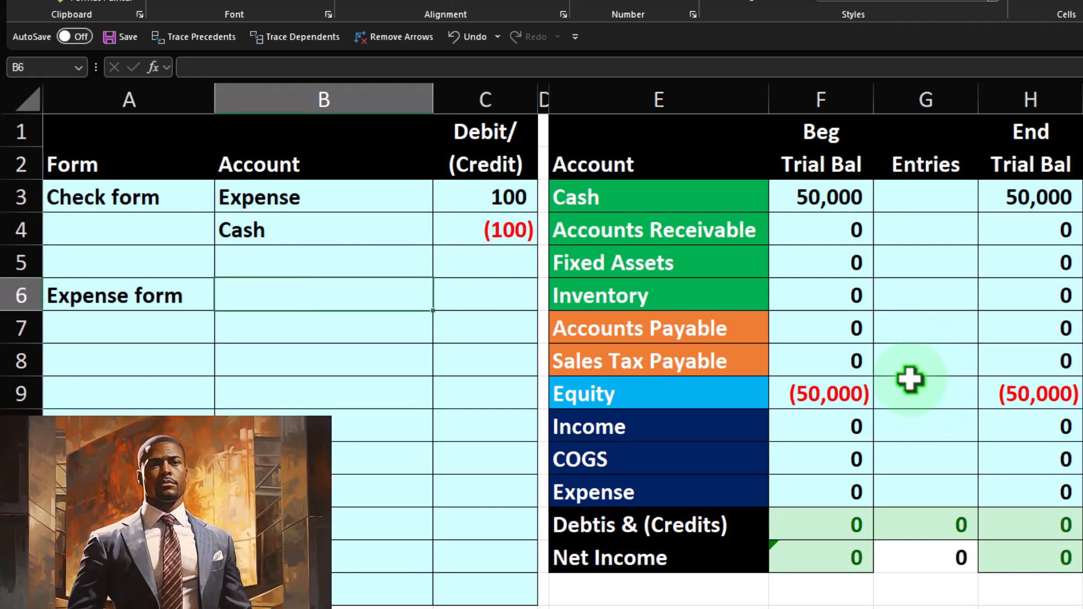
Enter a formula in B7 that pulls the Cash account name from the trial balance.
key(Down)
text(+)
key(Right)
key(Up)
key(Up)
key(Up)
key(Up)
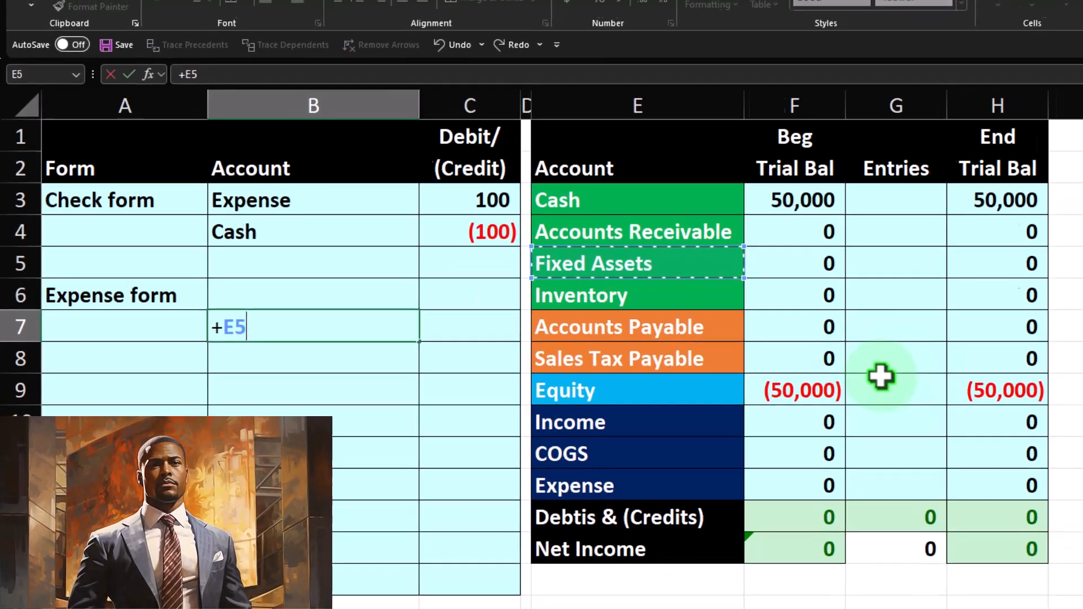
key(Tab)
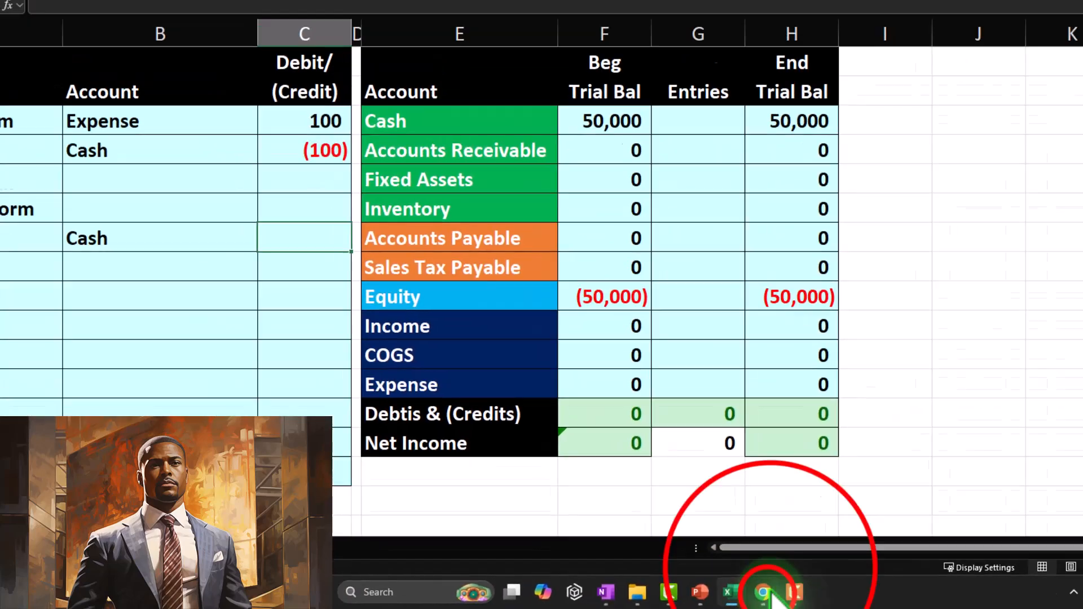
Enter -225 as the cash credit amount in C7.
mouse_move(757, 592)
click(711, 578)
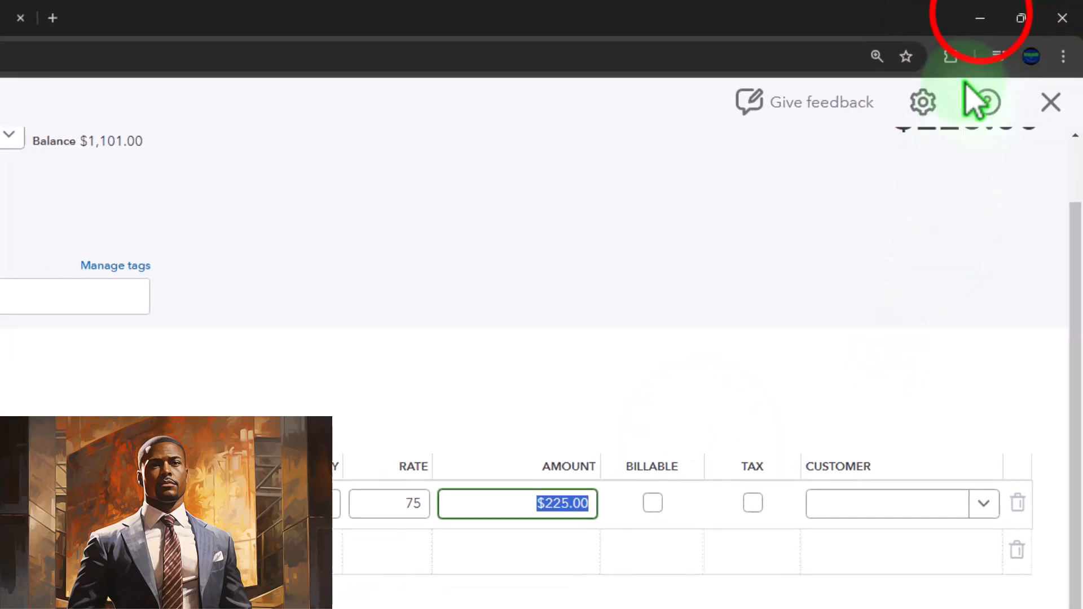
click(980, 17)
click(484, 318)
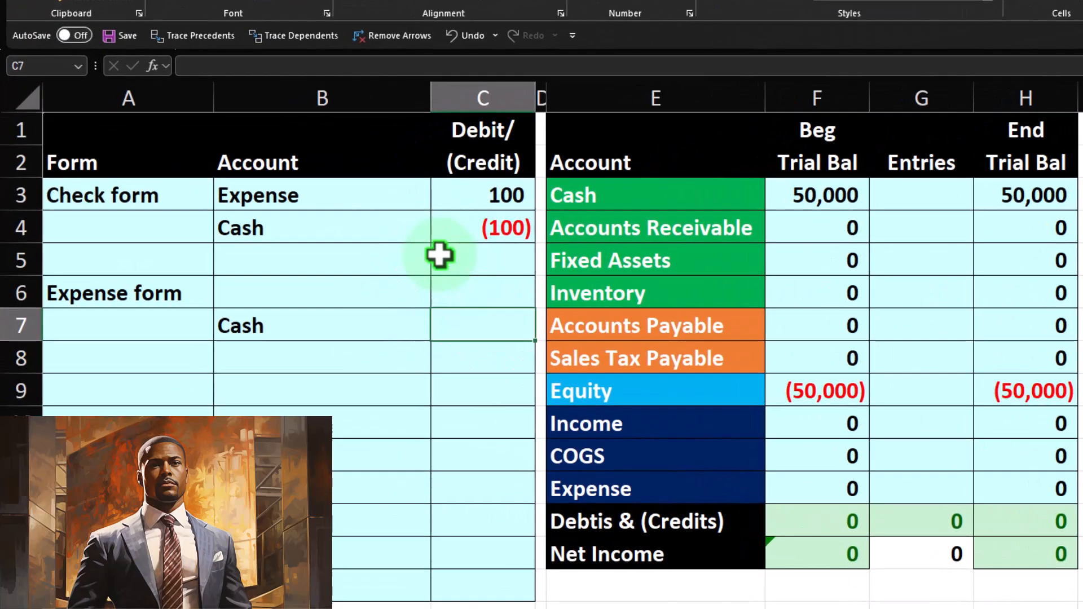
text(-225)
key(Return)
Enter Inventory as the debit account in B6 with C6 set to the negative of C7.
key(Left)
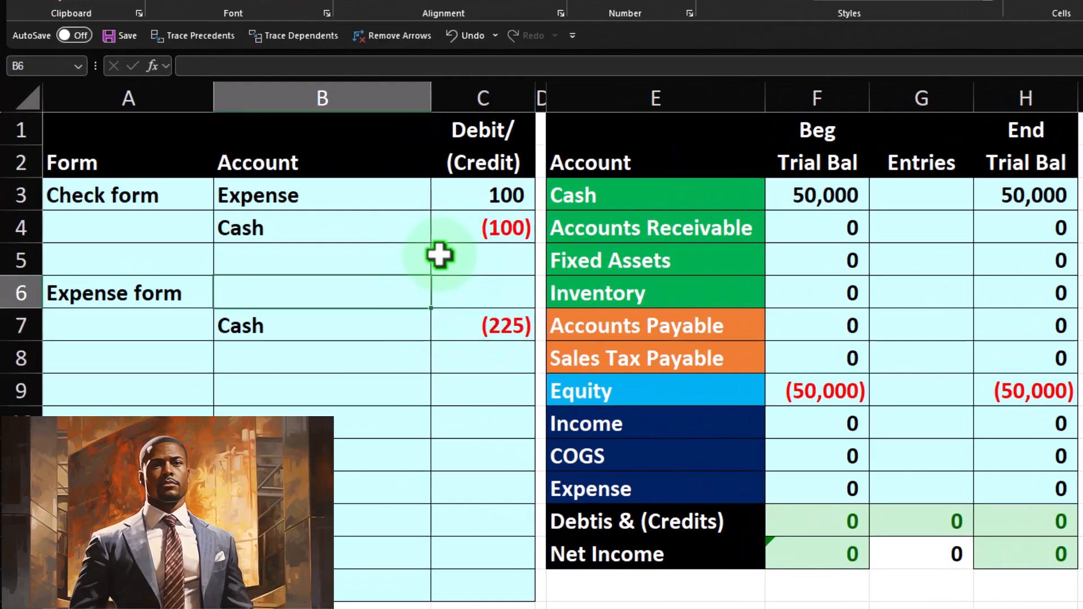
key(Down)
key(Up)
key(Return)
key(Right)
key(Up)
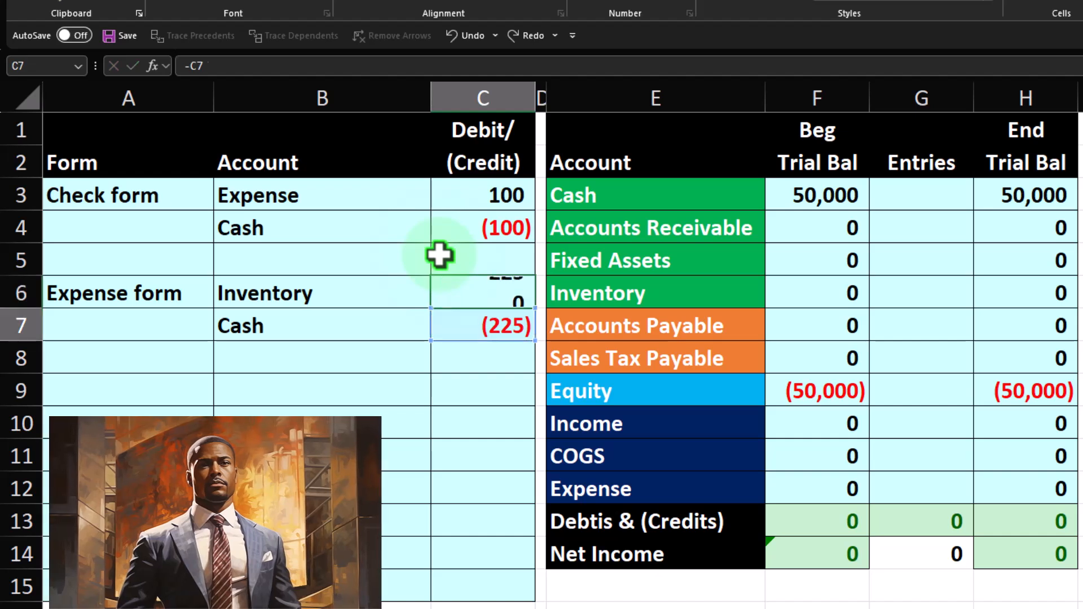
key(Return)
Post the 225 inventory debit into the Entries column for Inventory in G6.
key(Up)
key(Right)
key(Right)
key(Right)
key(Right)
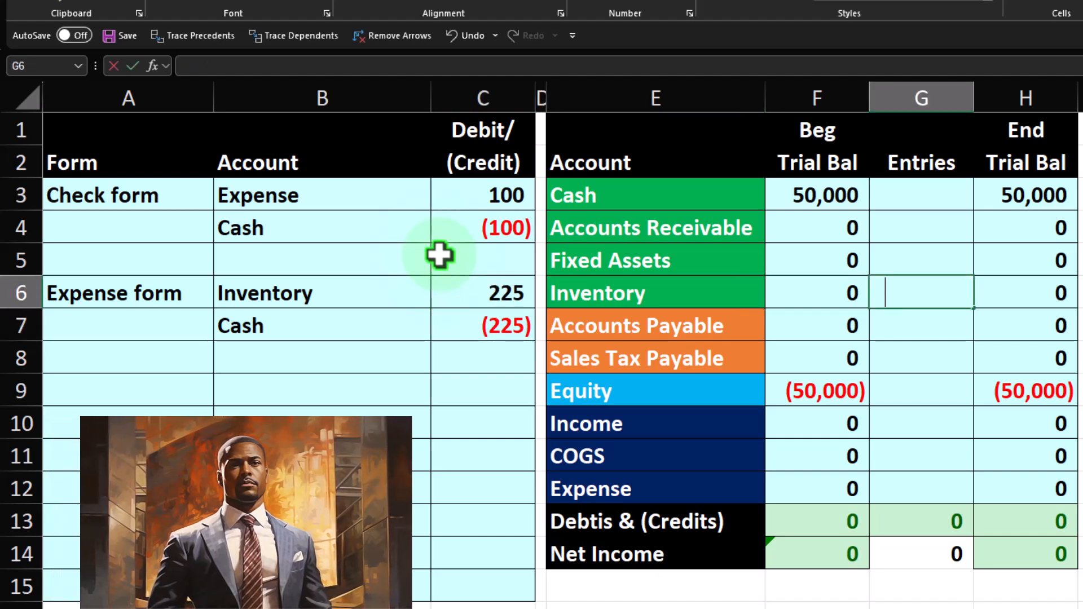
key(Return)
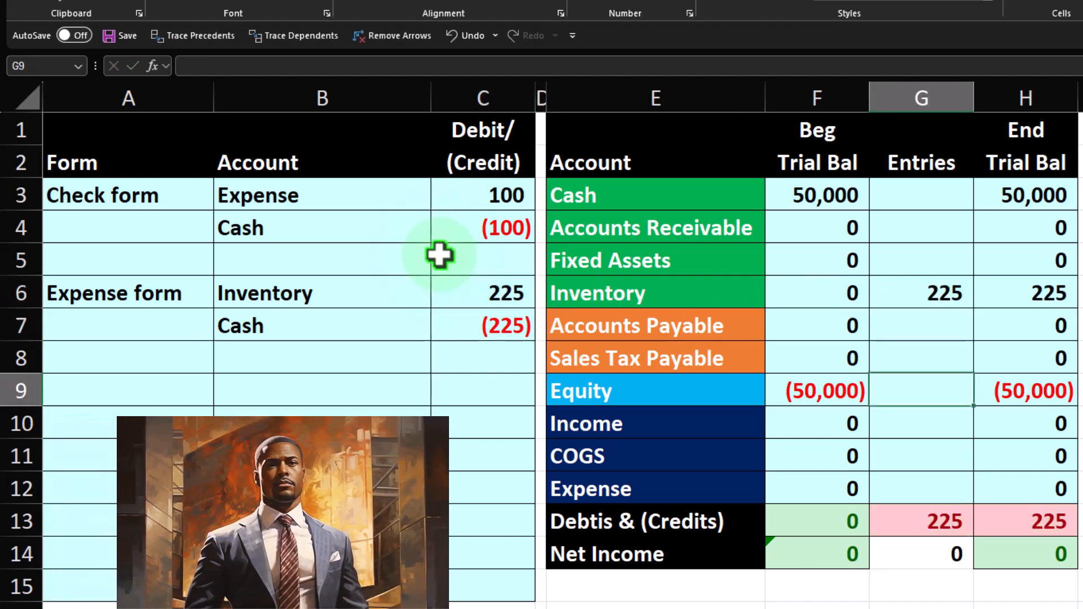
Set the Cash entry in G3 to the formula +C7.
key(Up)
key(Up)
key(Up)
key(Up)
key(Up)
key(Up)
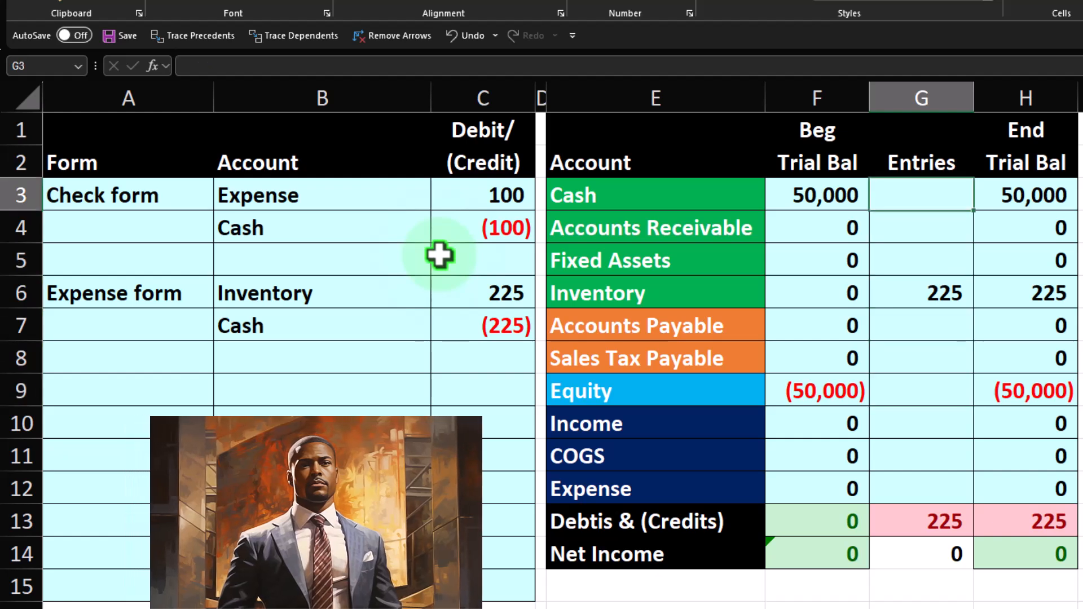
text(+)
key(Left)
key(Left)
key(Left)
key(Left)
key(Down)
key(Down)
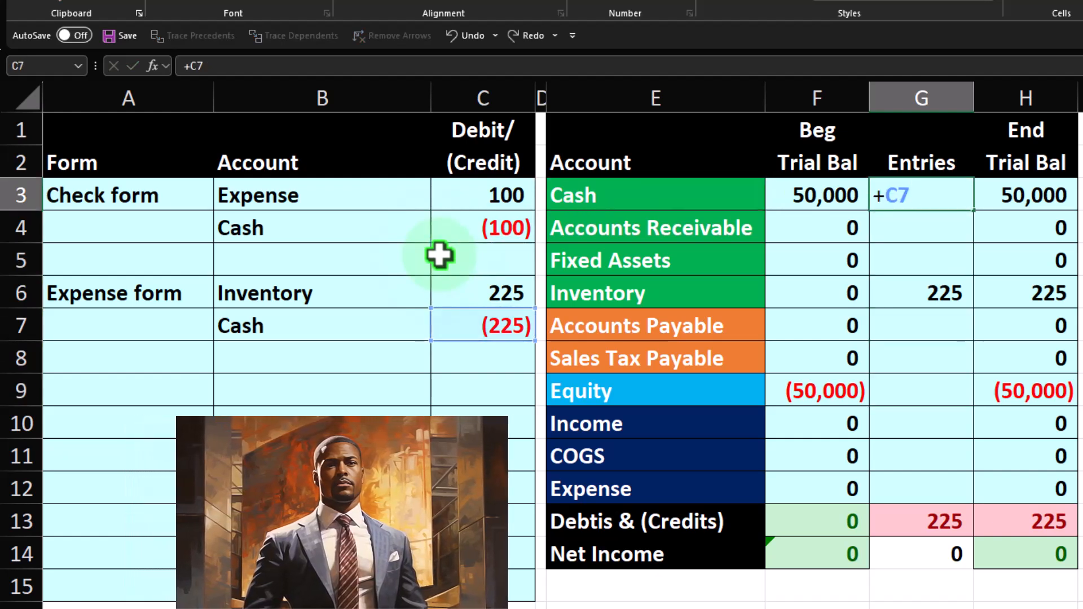
key(Return)
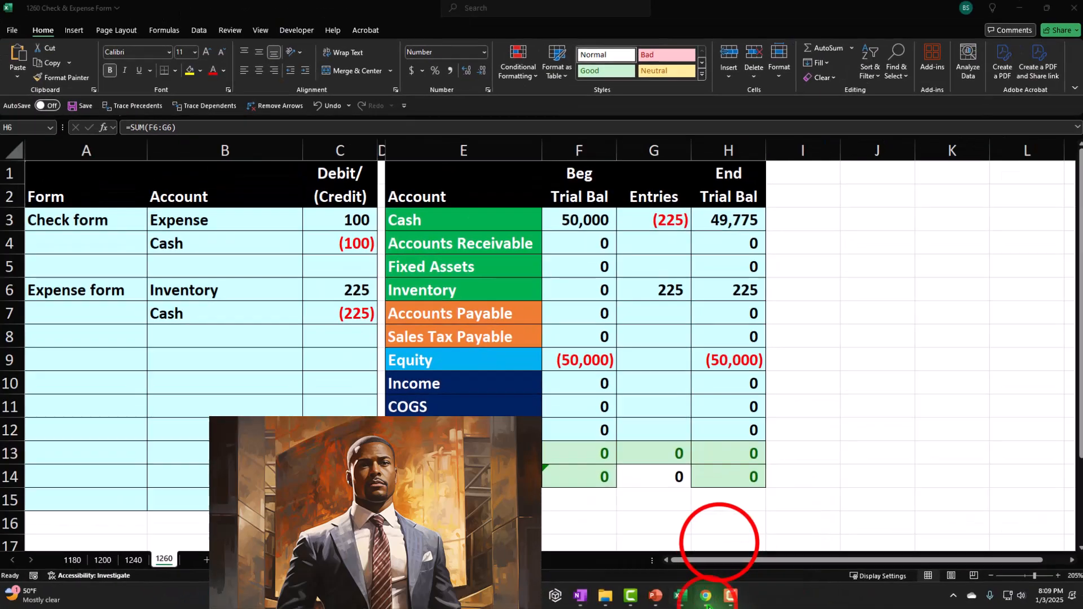
Return to the browser and save and close the expense.
mouse_move(783, 587)
click(789, 501)
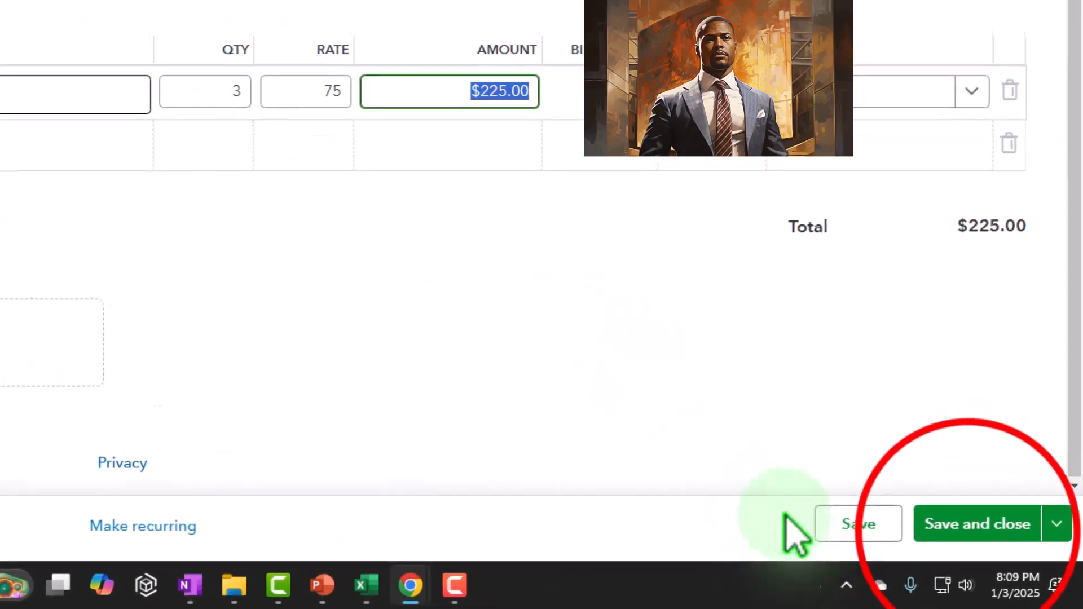
click(987, 542)
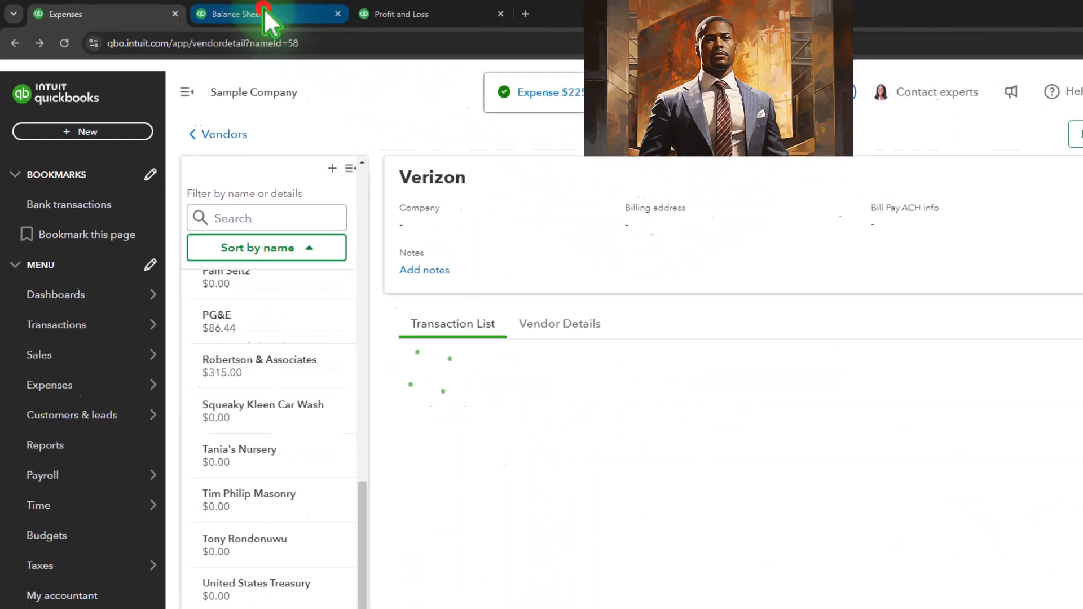
Rerun the Balance Sheet report and drill into the 2025 Checking balance transactions.
click(276, 17)
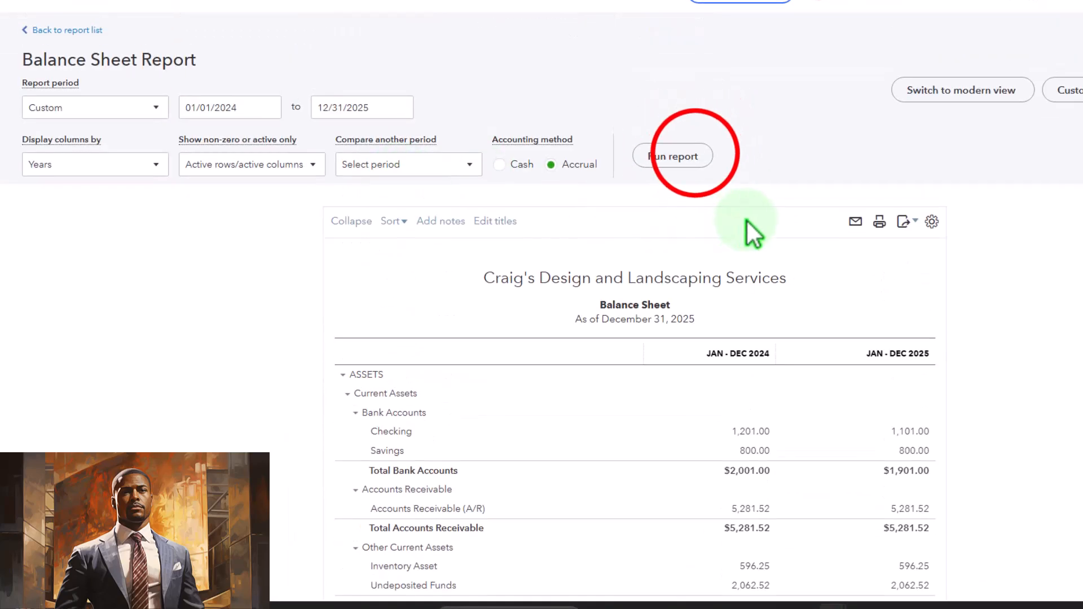
click(691, 159)
scroll(626, 243, down, 3)
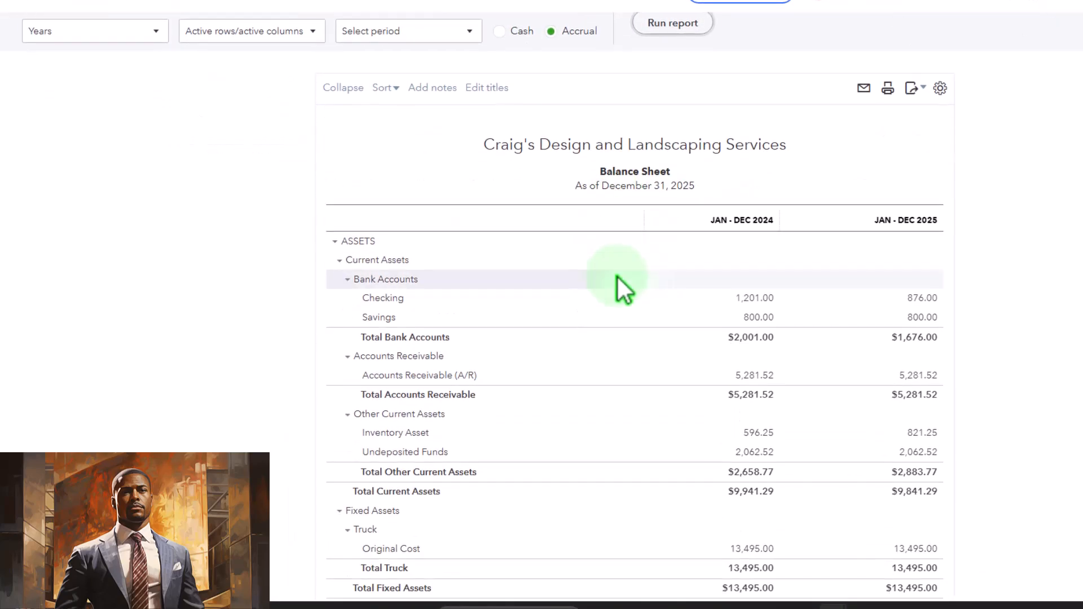
click(916, 295)
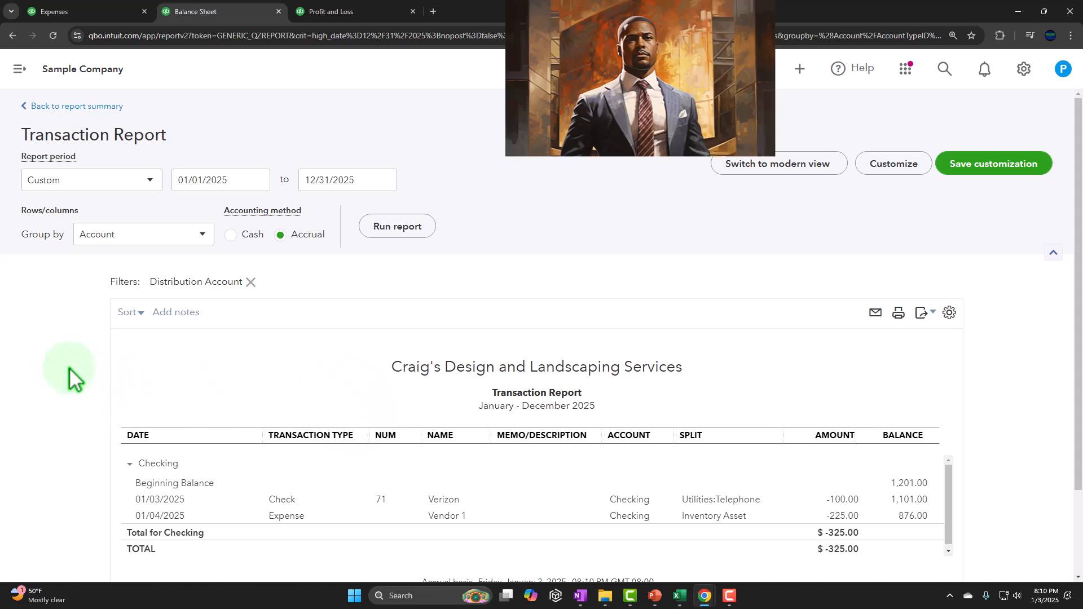
scroll(242, 314, down, 2)
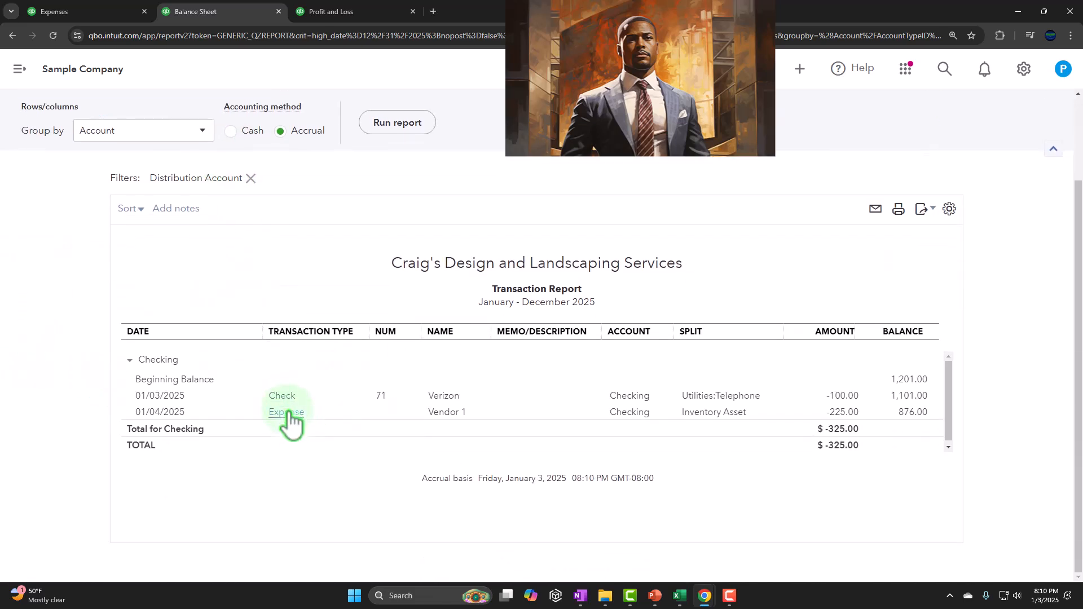
Open the Vendor 1 expense from the Checking transaction report, close it, and return to the Balance Sheet summary.
click(844, 413)
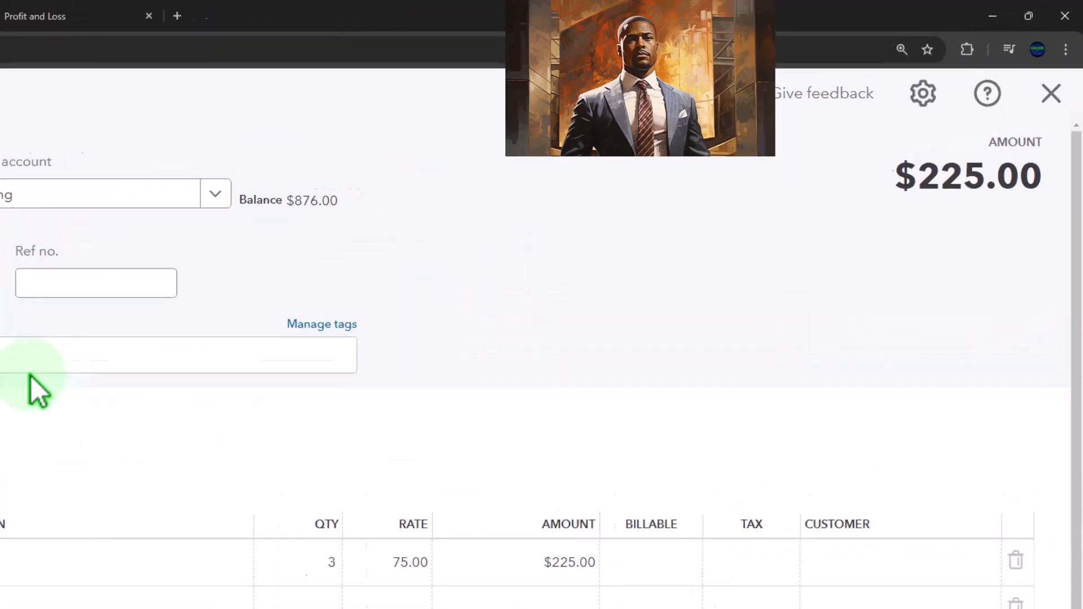
click(1051, 93)
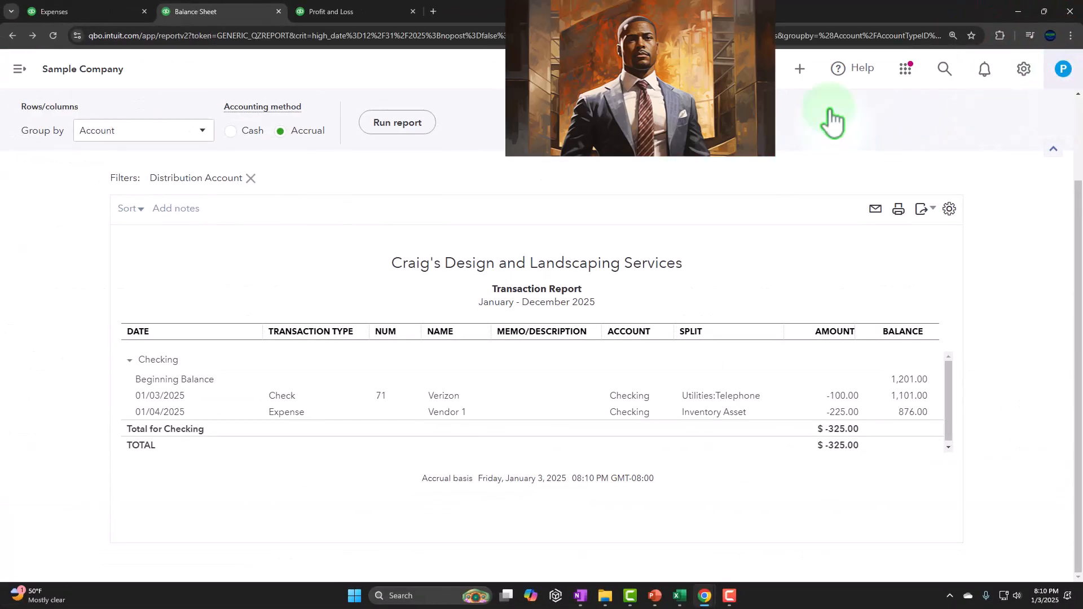
scroll(202, 219, up, 3)
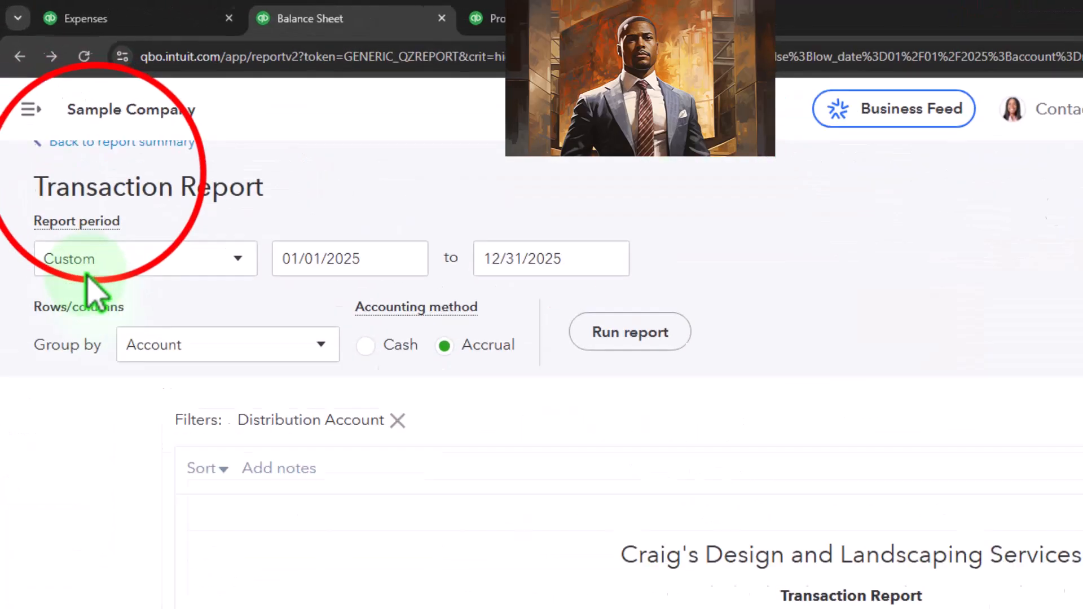
click(125, 225)
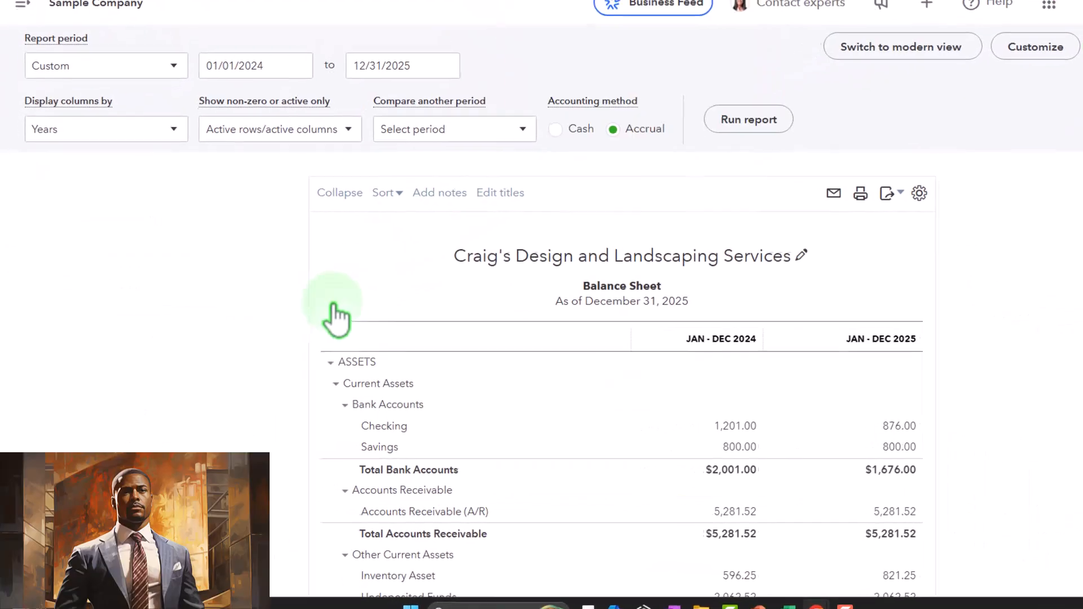
Drill into the 2025 Inventory Asset balance transactions and go back to the report summary.
scroll(321, 304, down, 3)
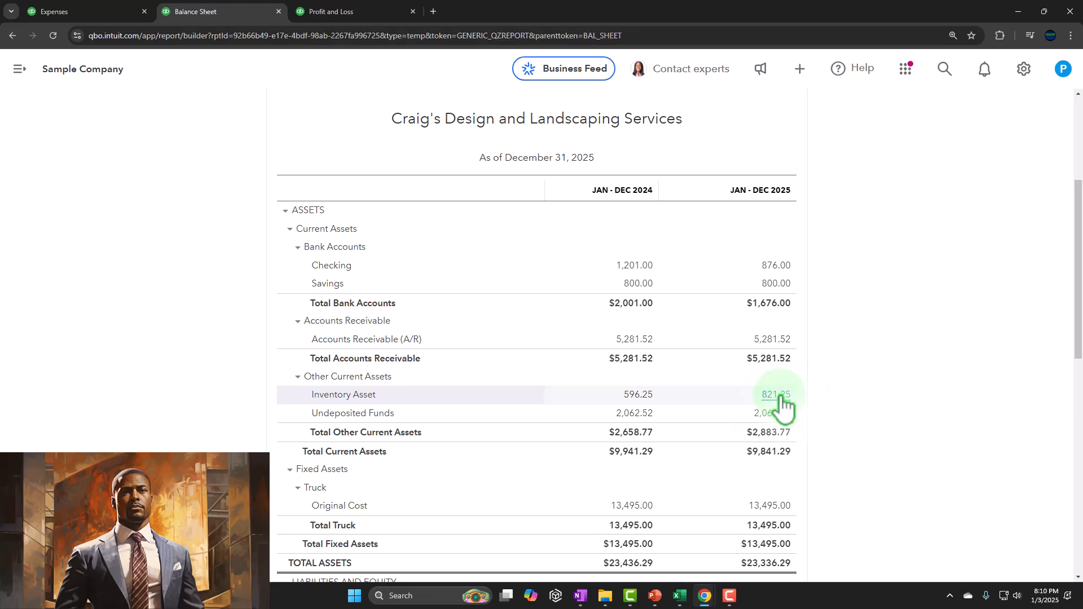
click(778, 394)
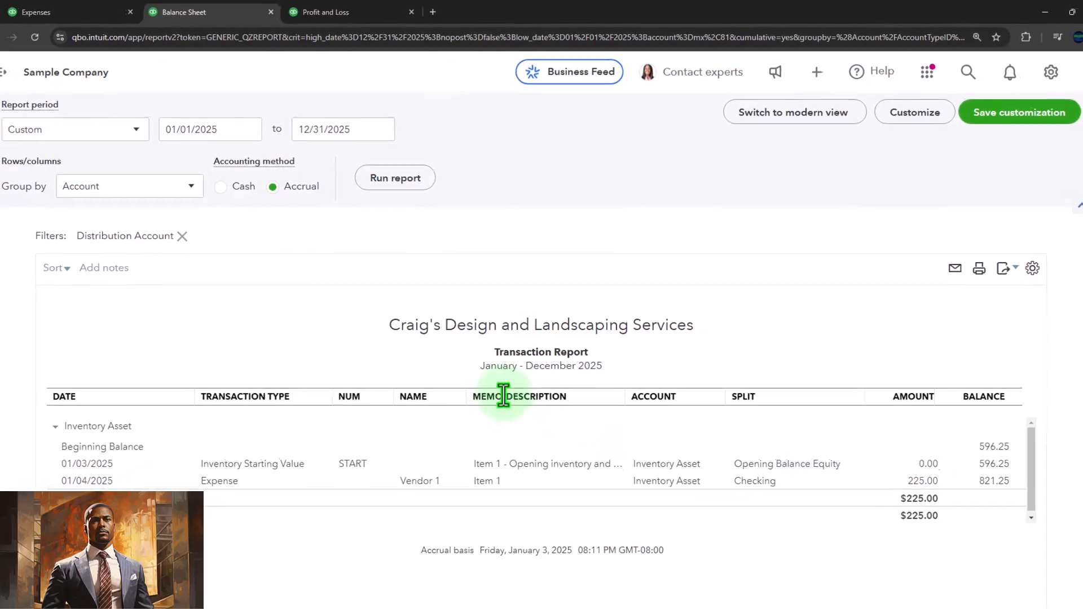
click(35, 118)
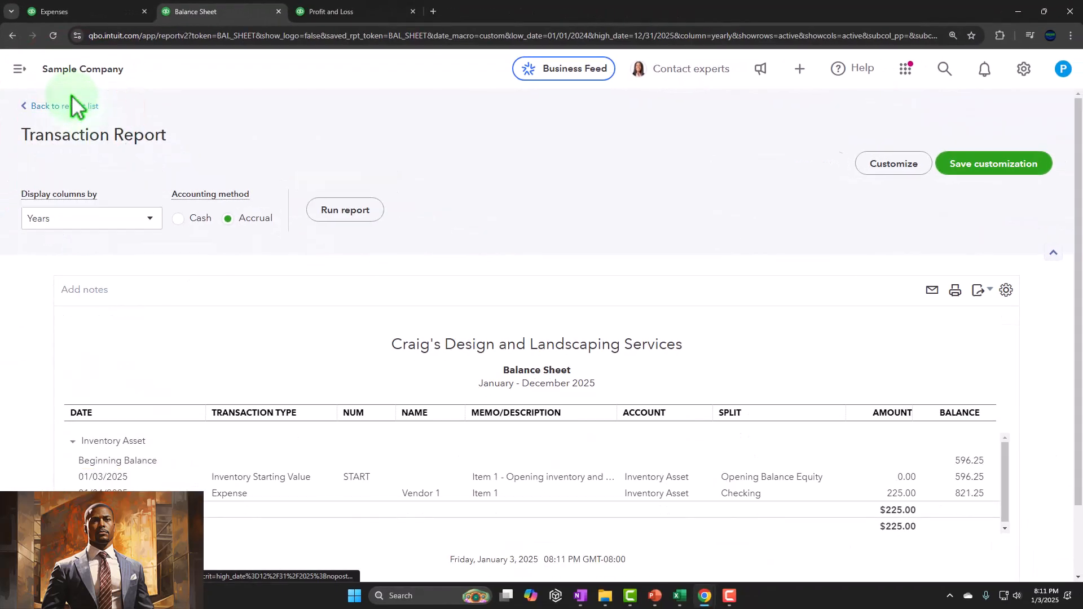
Search the reports for inventory and open the Inventory Valuation Summary report.
click(127, 19)
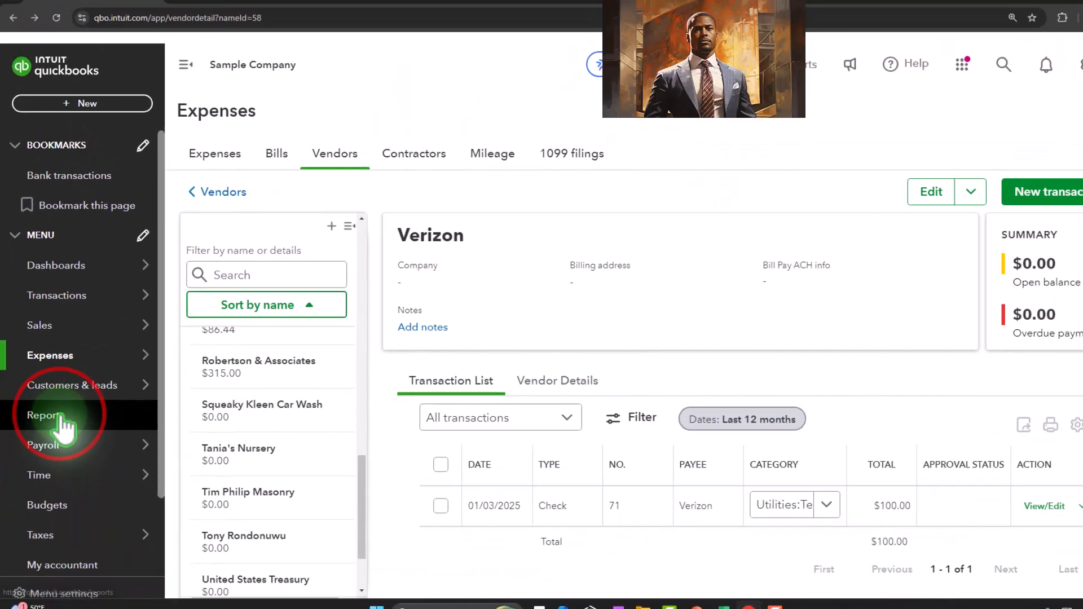
click(62, 420)
click(849, 181)
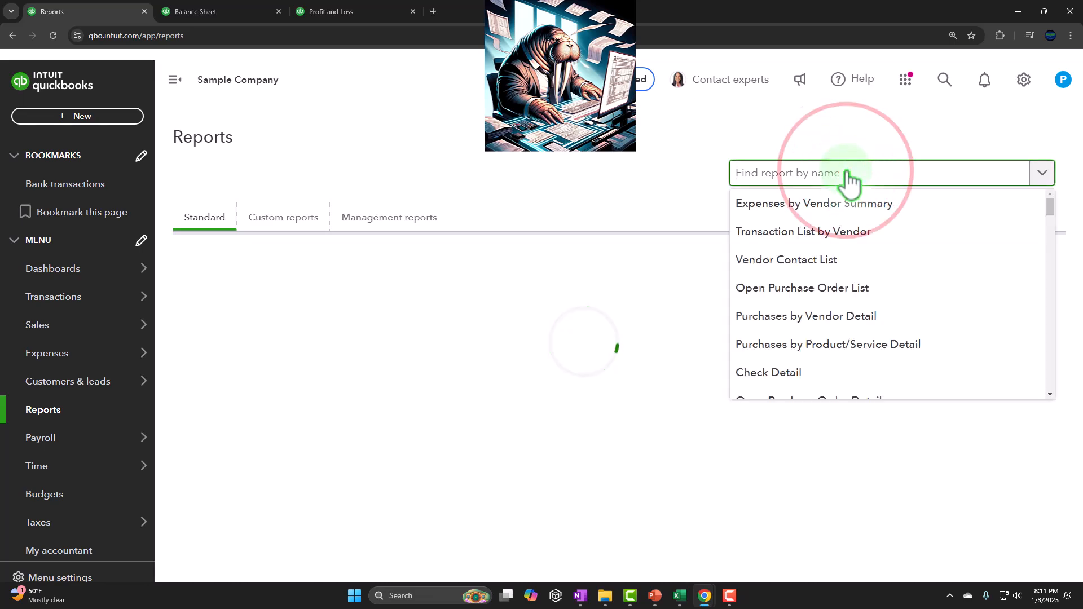
text(inve)
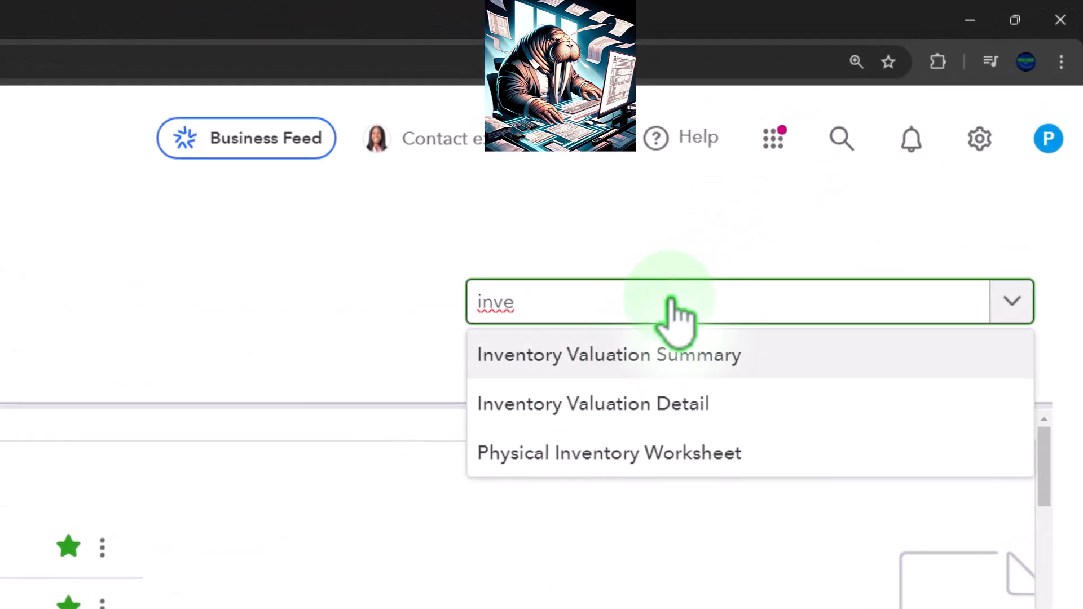
key(Return)
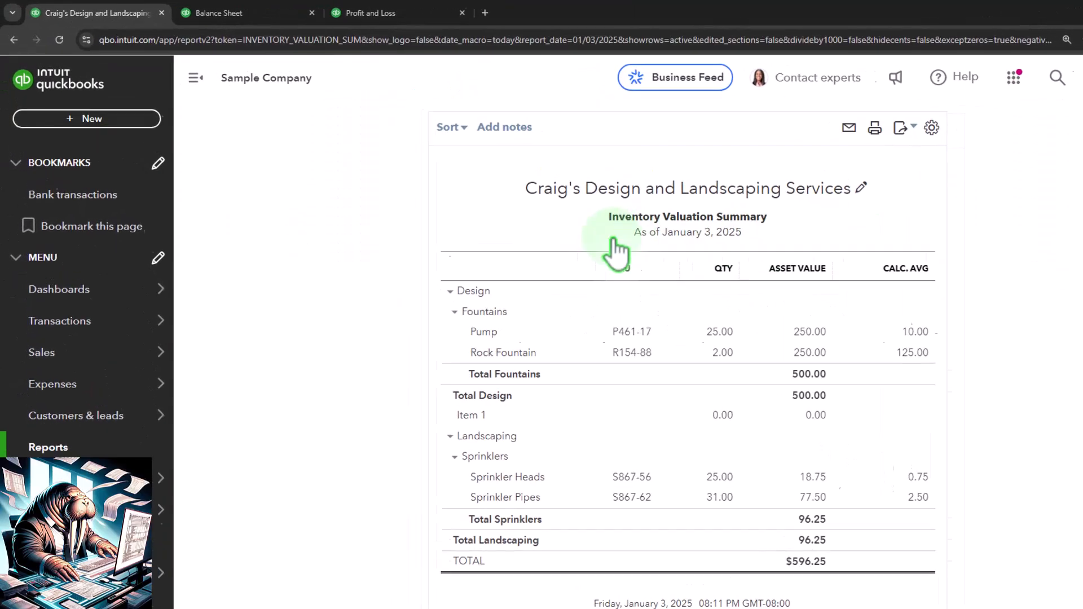
Set the Inventory Valuation Summary as-of date to 12/31/2025 and run the report.
scroll(620, 229, up, 3)
drag(456, 197, 199, 197)
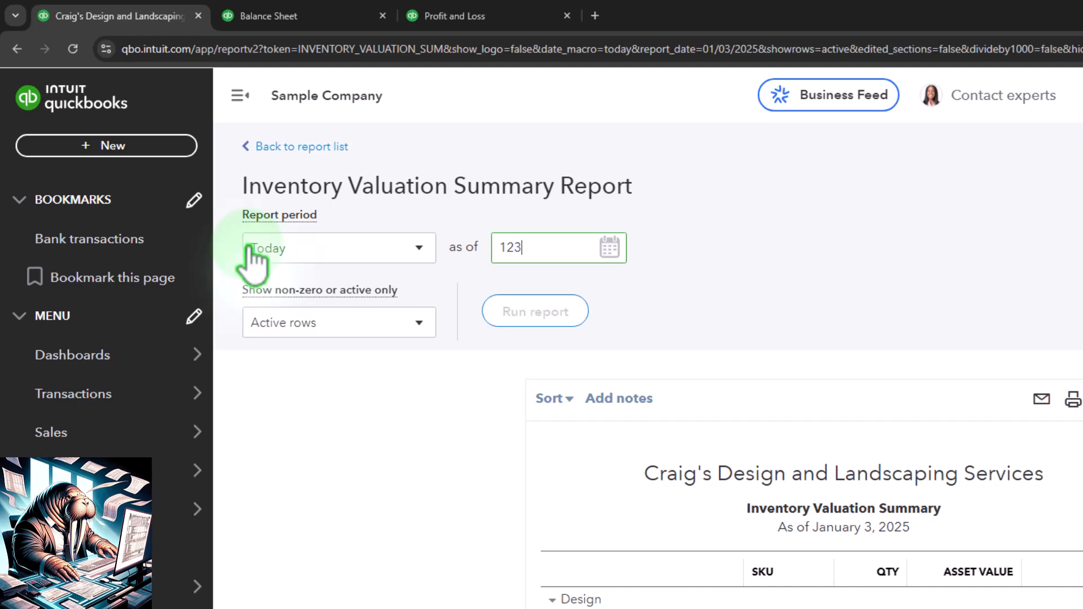
key(Tab)
click(560, 311)
scroll(552, 315, down, 3)
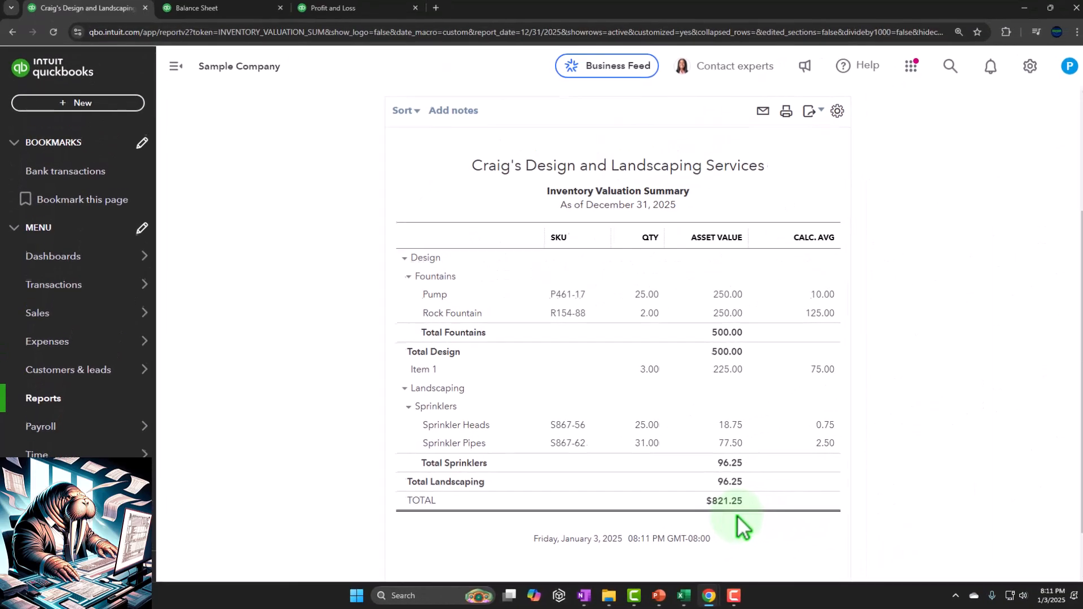
Open the bank transactions list and expand the 01/03/2025 A Rental $1,200 expense, dismissing the product tip.
click(231, 11)
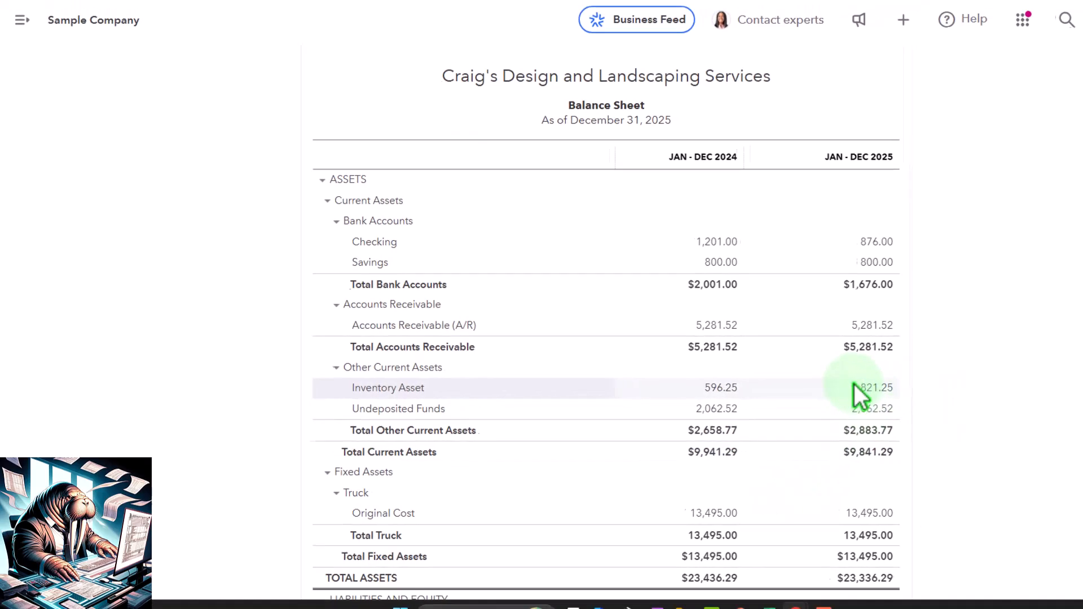
click(90, 13)
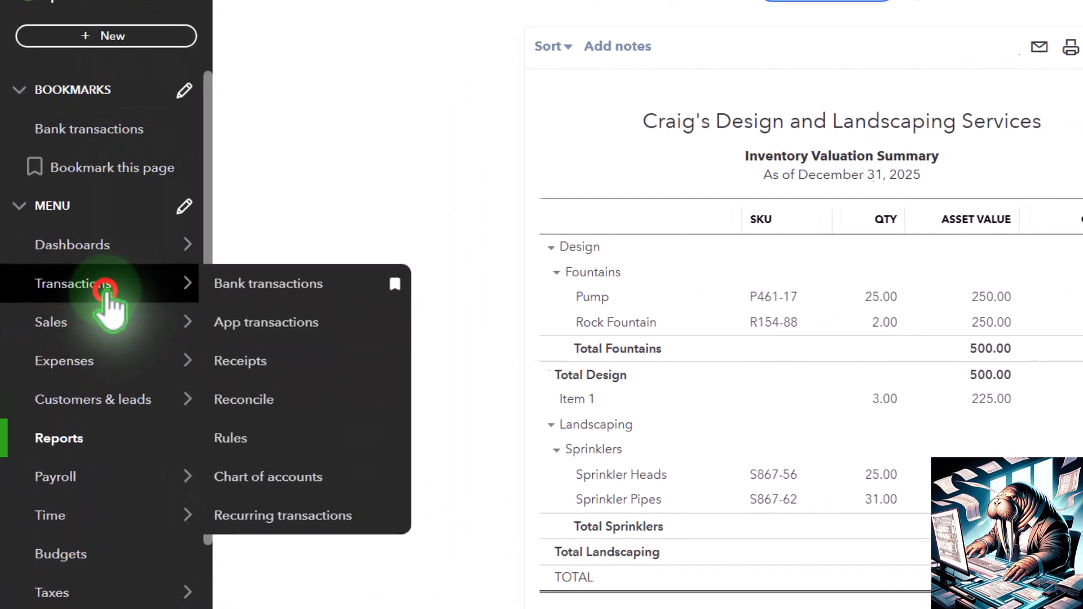
click(106, 291)
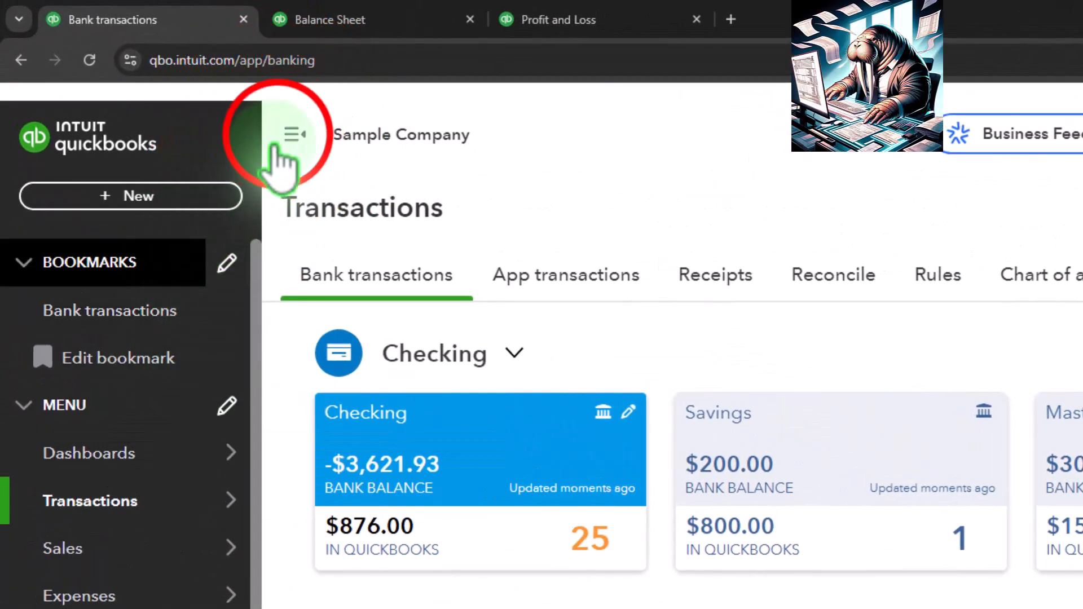
click(275, 148)
scroll(366, 289, down, 1)
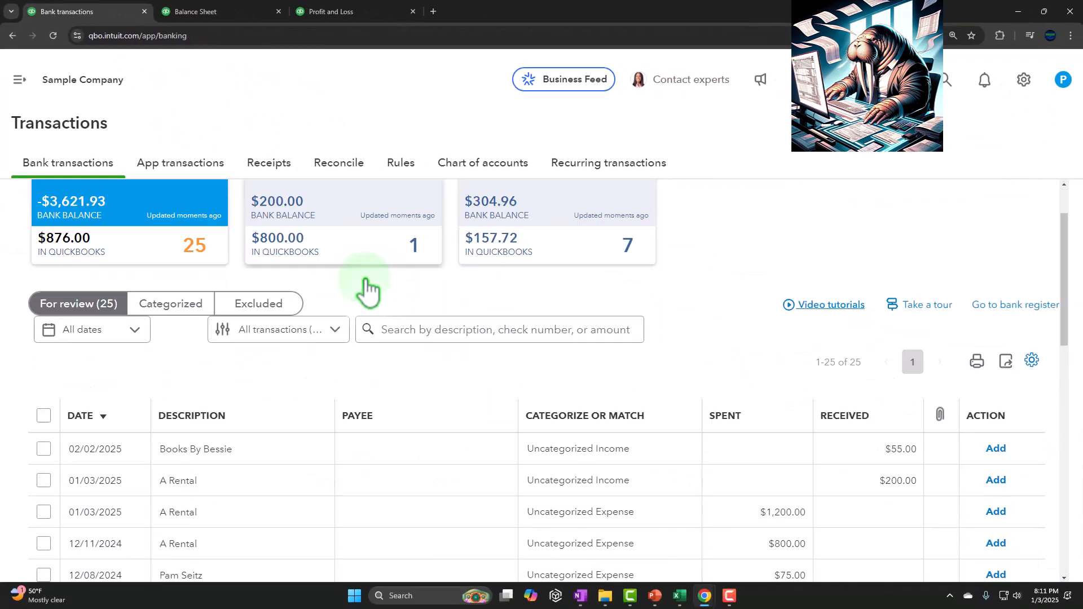
scroll(367, 289, down, 2)
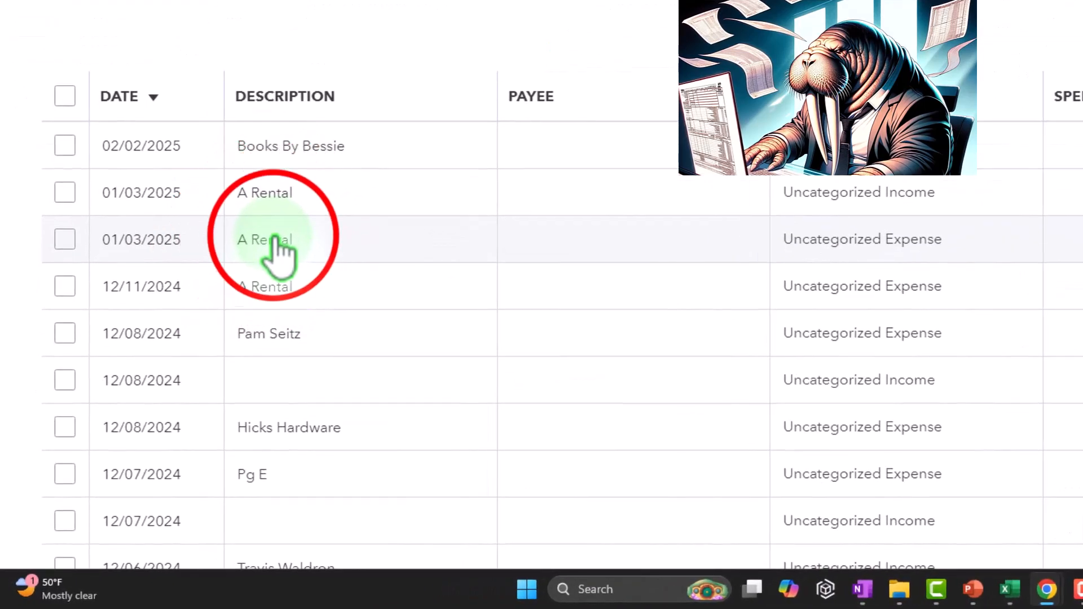
click(240, 284)
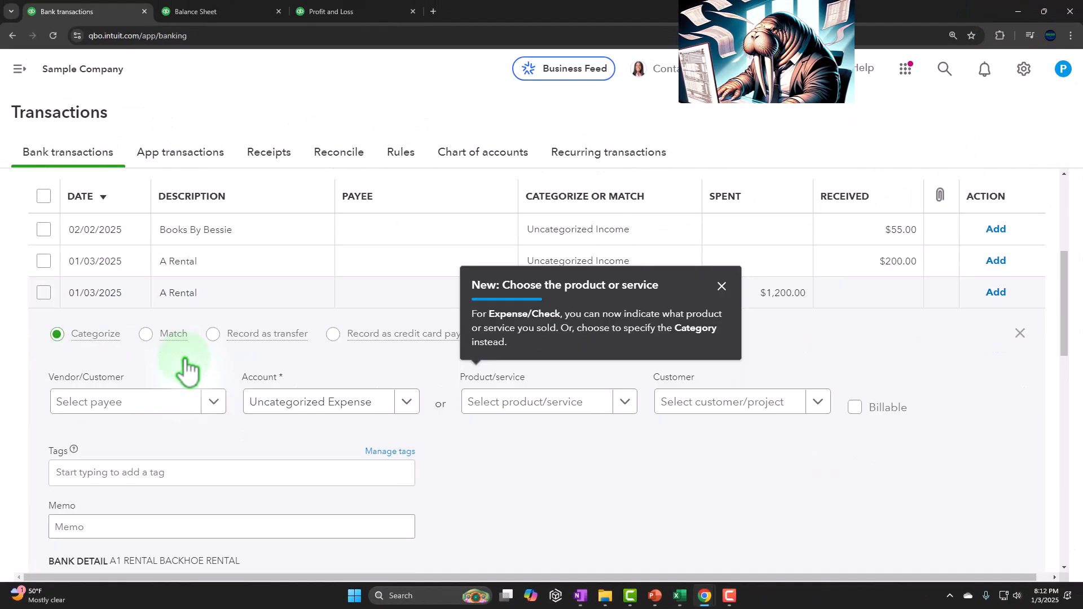
click(722, 285)
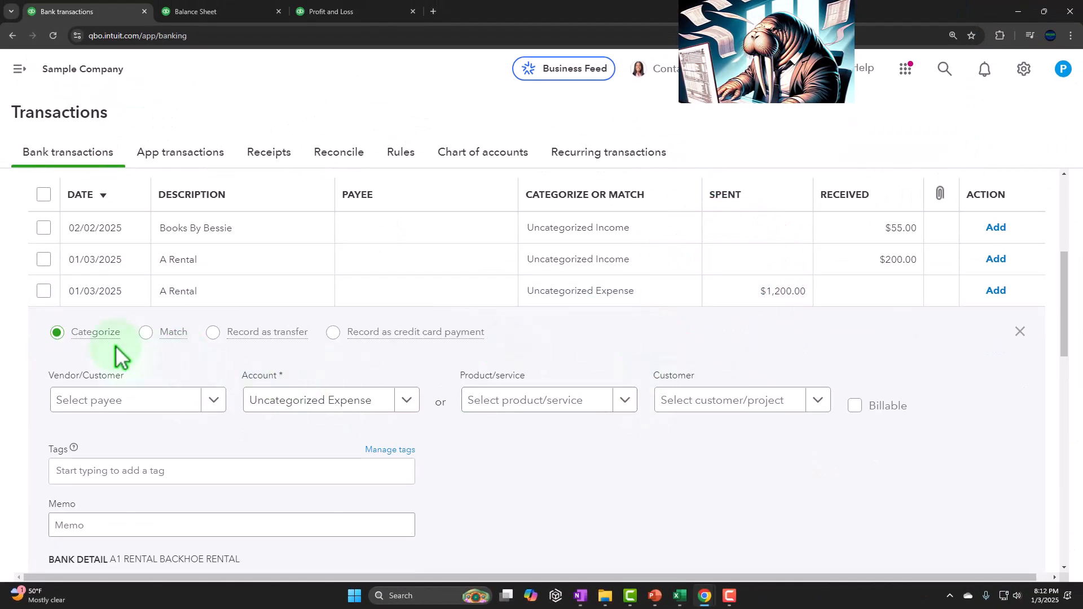
Add a new vendor named Rental Place as the payee for the A Rental transaction.
scroll(104, 344, down, 2)
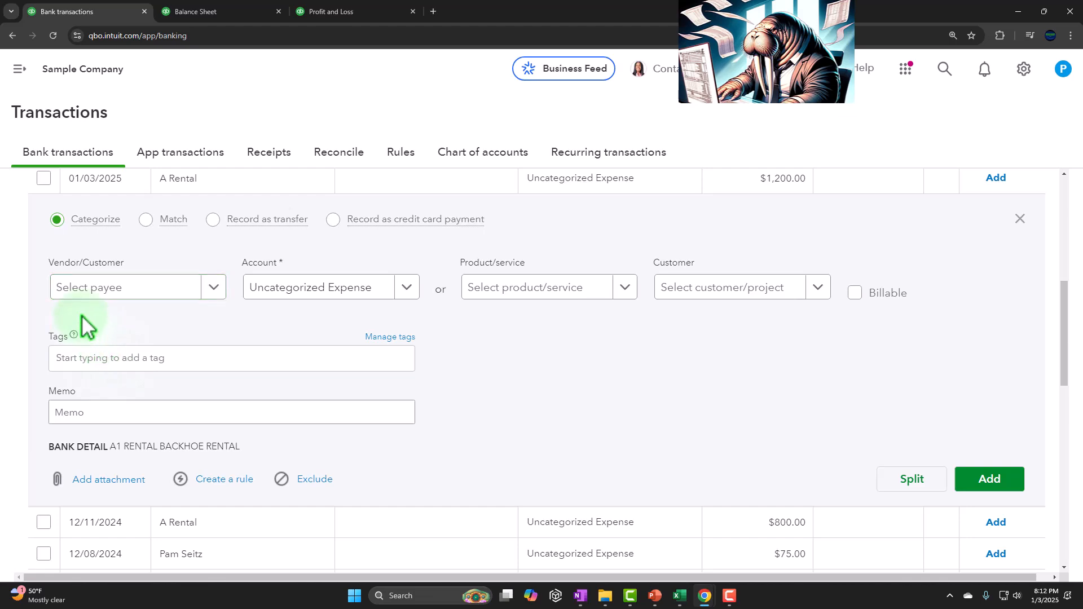
click(141, 288)
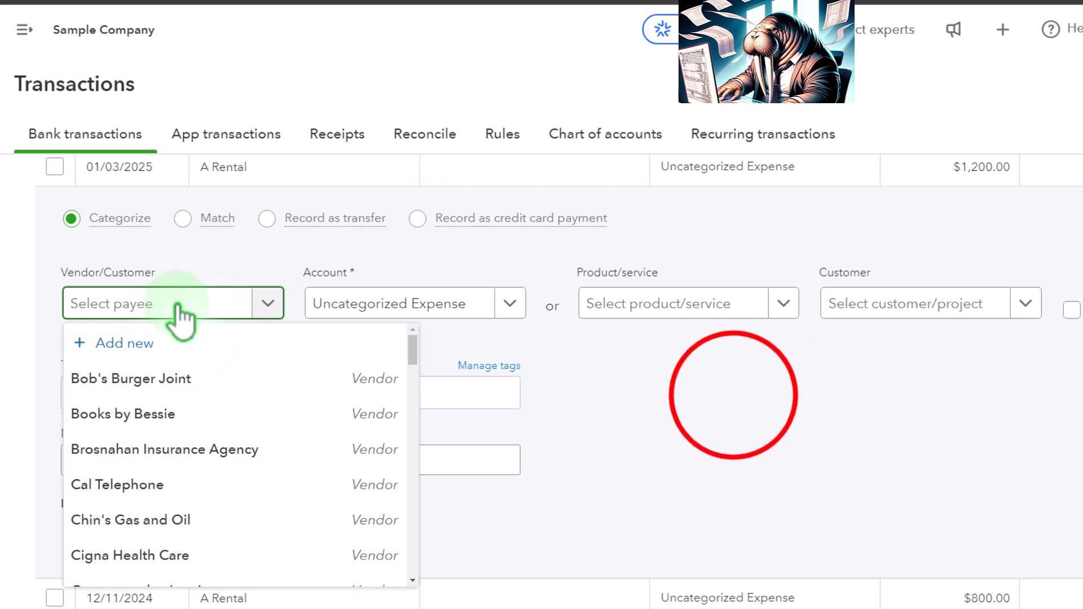
click(736, 405)
click(305, 455)
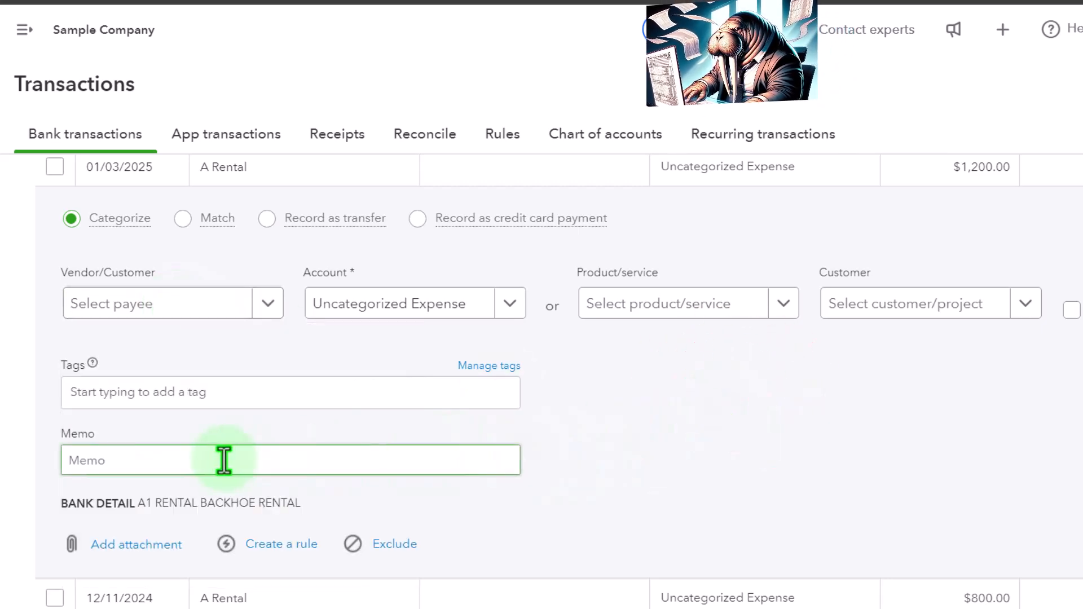
scroll(223, 460, up, 1)
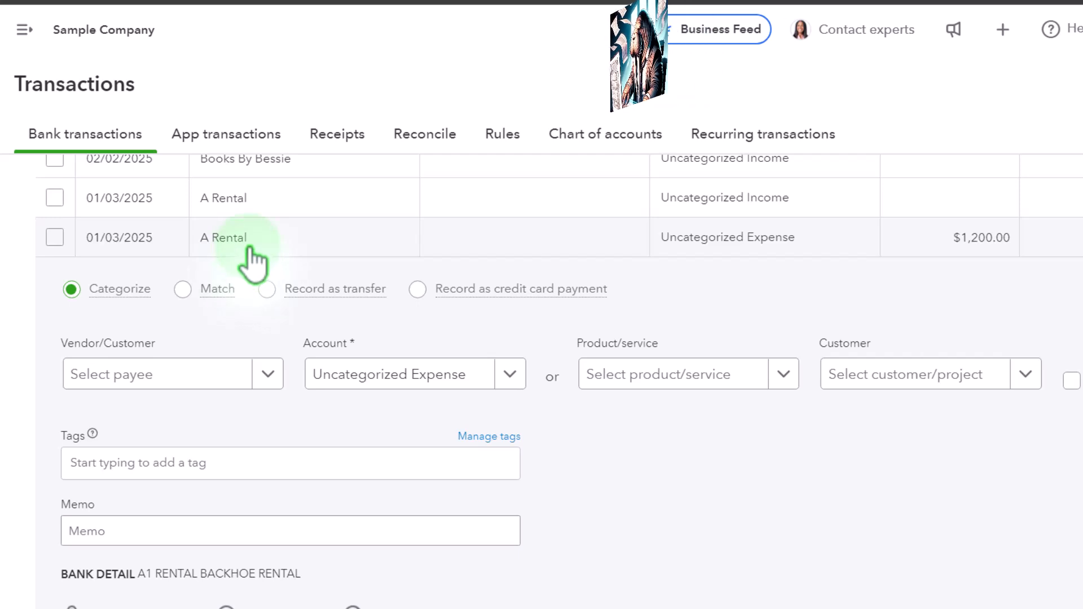
click(134, 374)
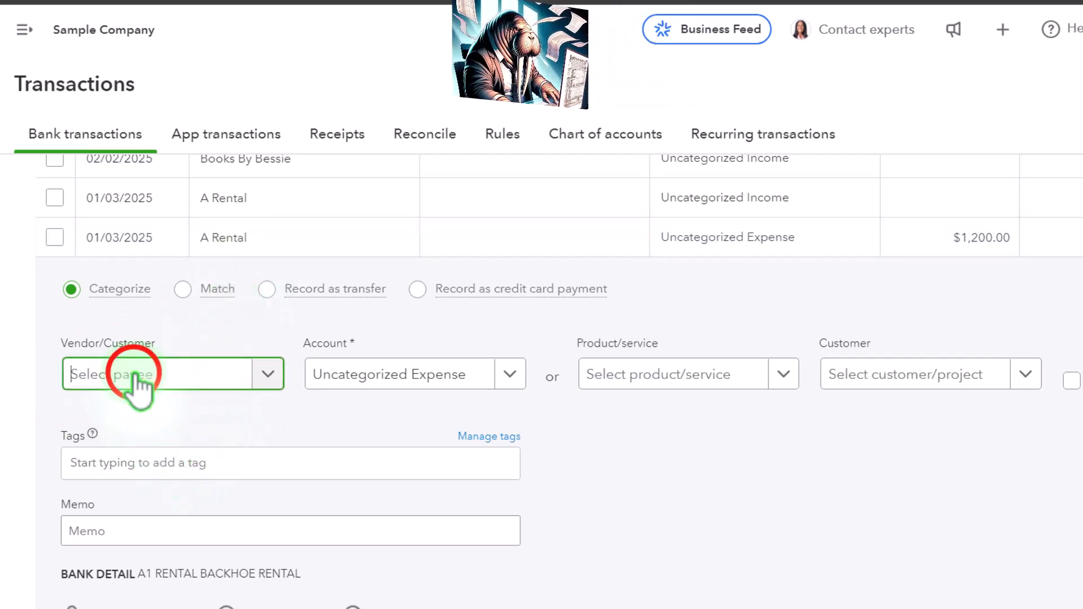
text(Rental)
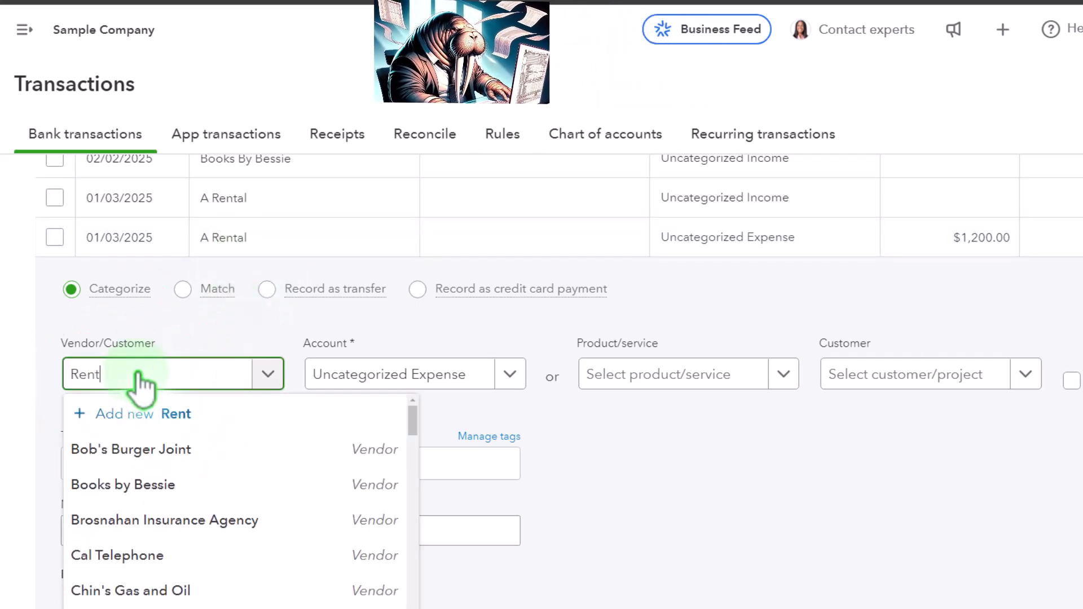
text( Place)
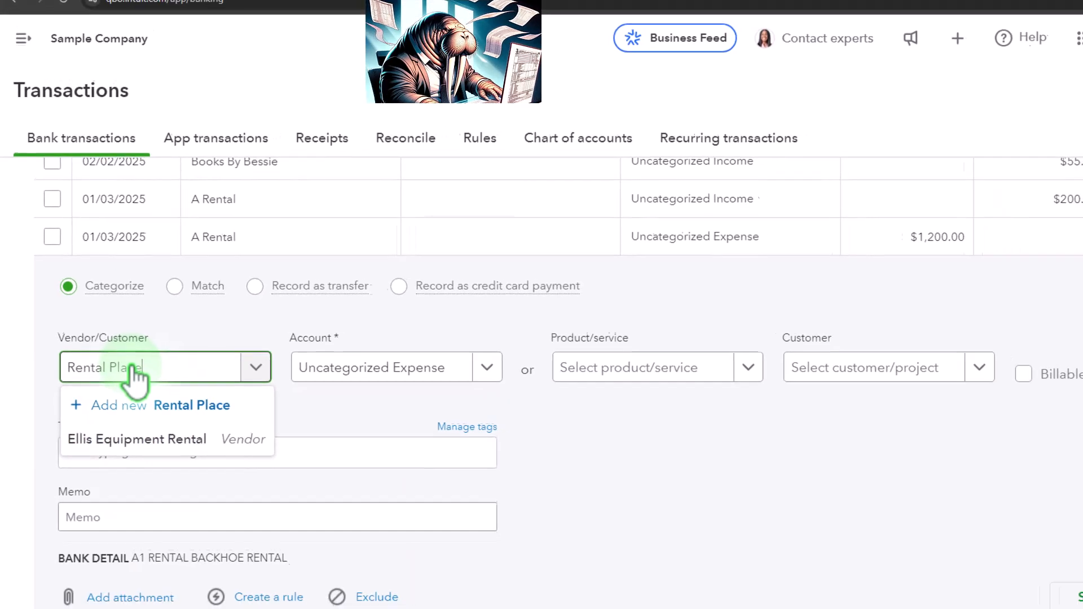
key(Return)
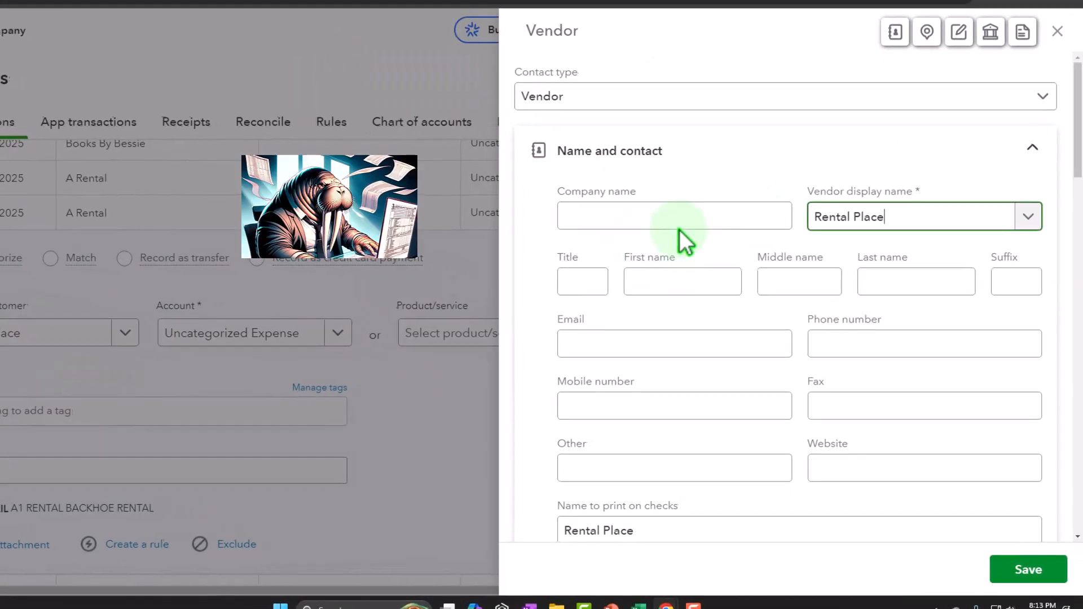
Set the transaction's account to Rent or Lease.
click(1027, 569)
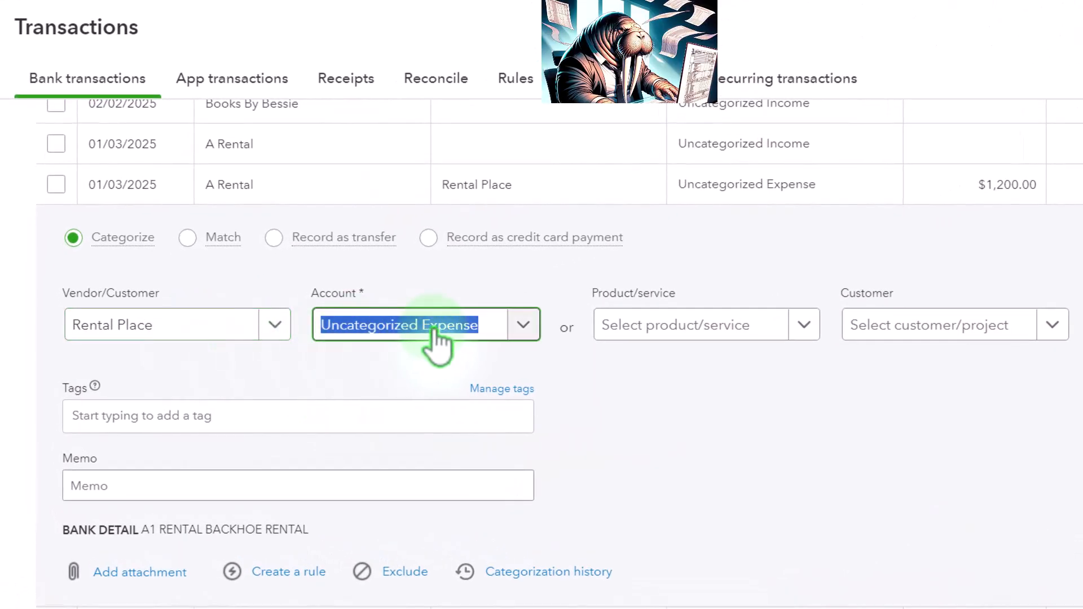
text(Ren)
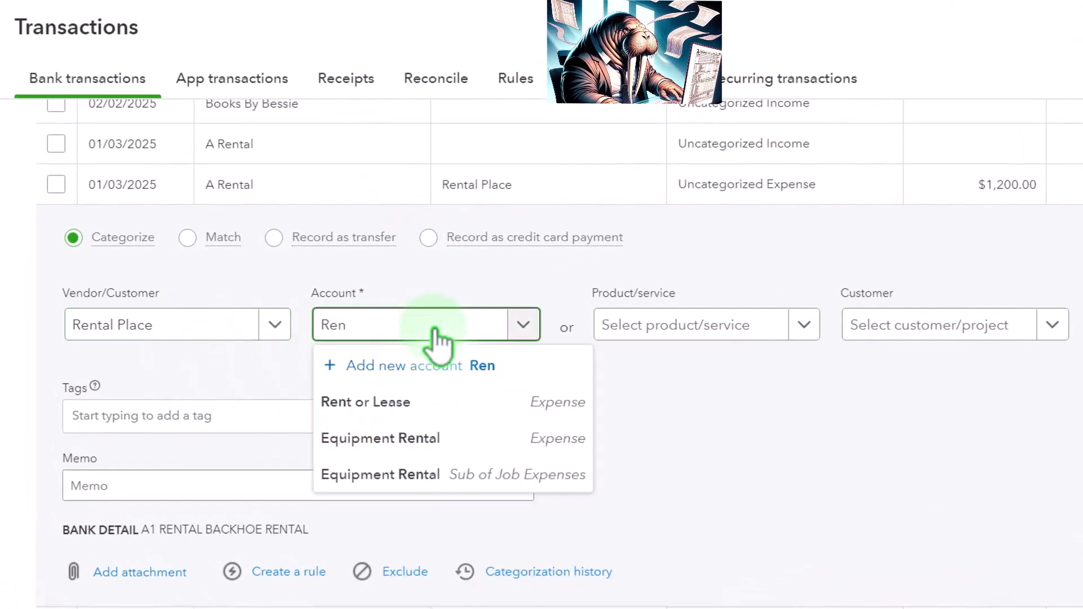
key(Down)
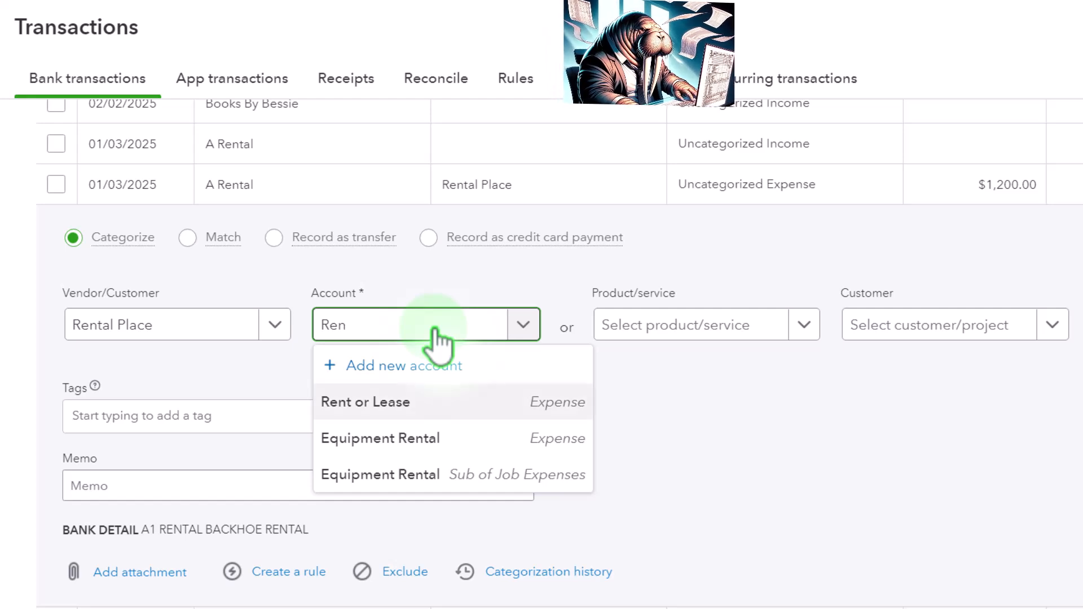
key(Tab)
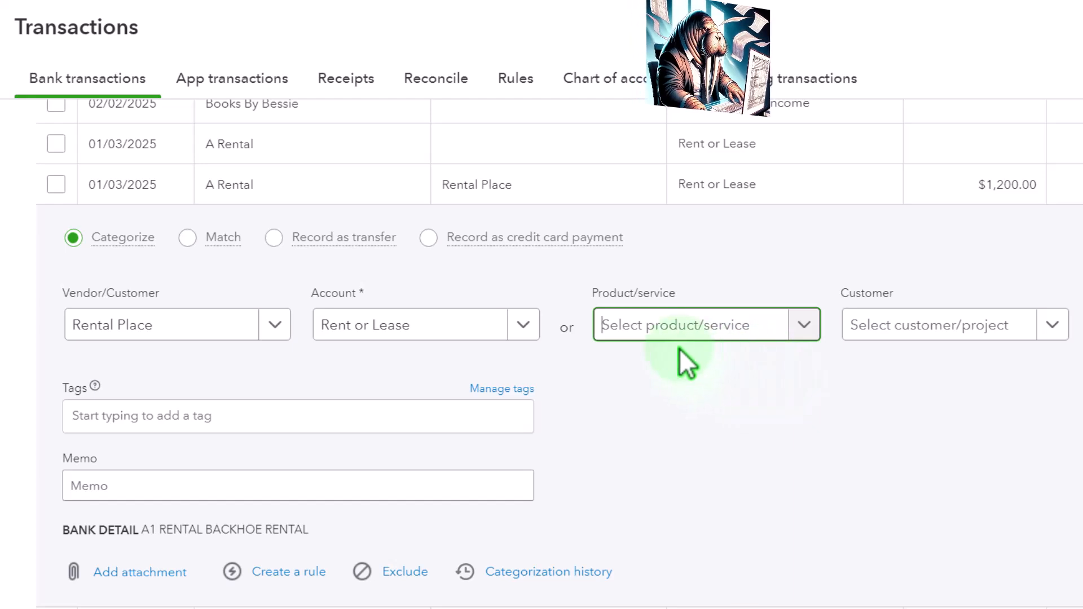
Add the categorized A Rental transaction to the books.
key(Tab)
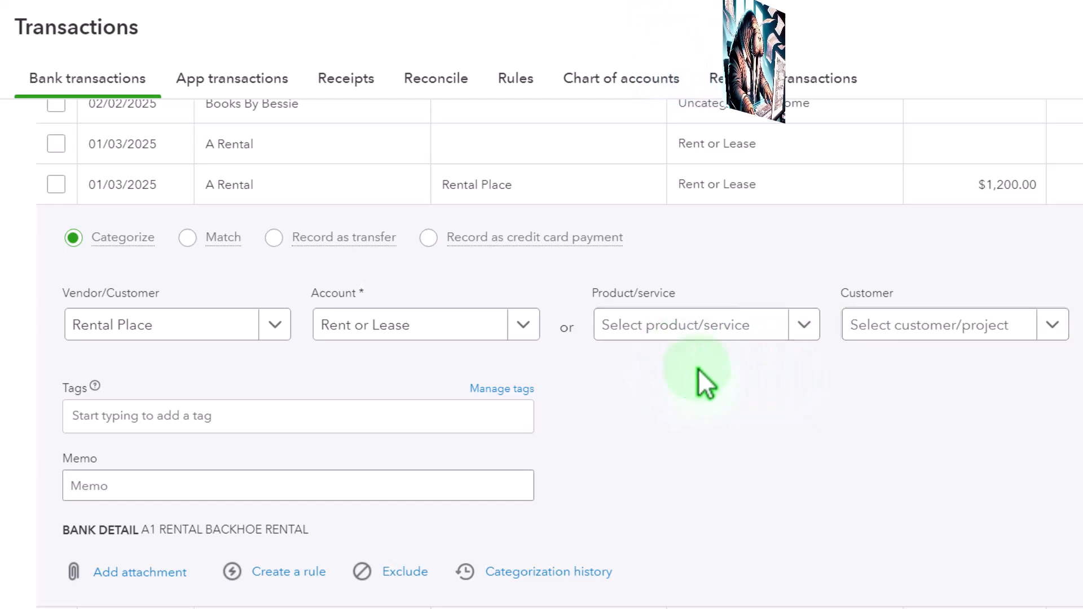
key(Tab)
key(Tab)
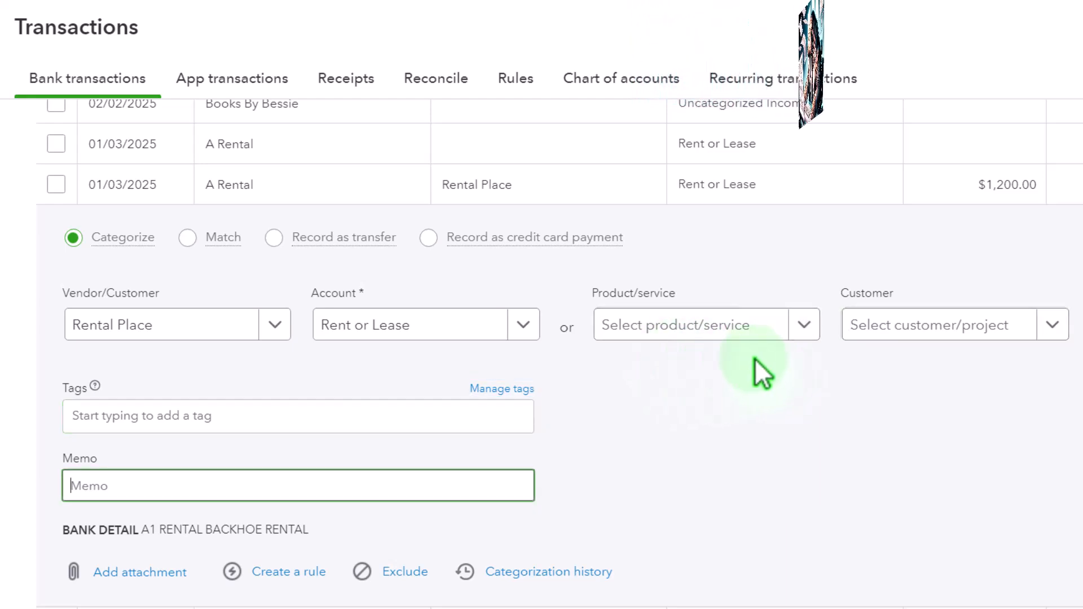
scroll(754, 359, down, 1)
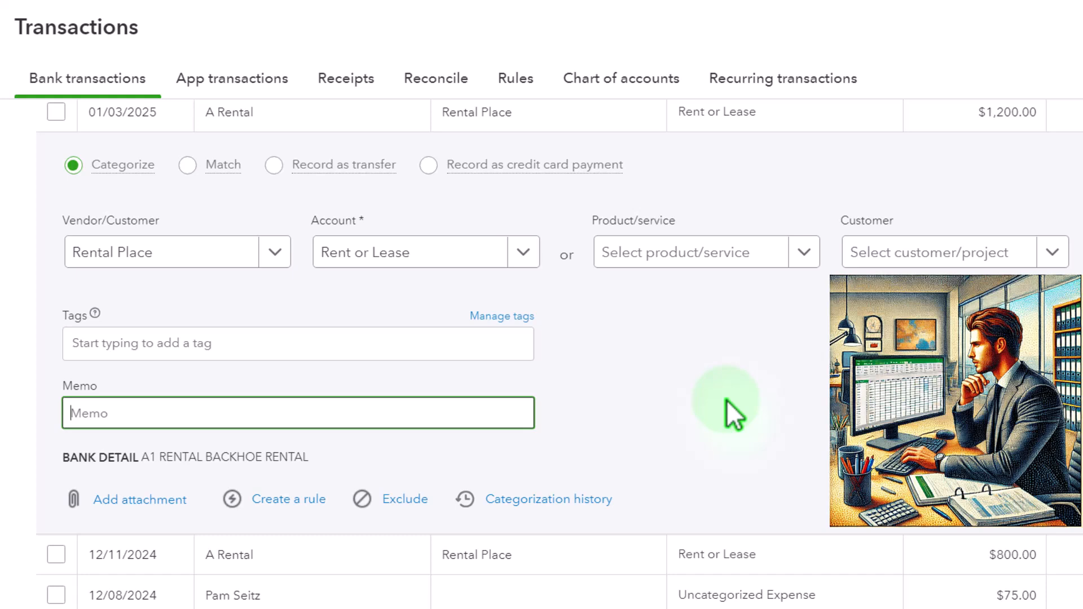
mouse_move(216, 169)
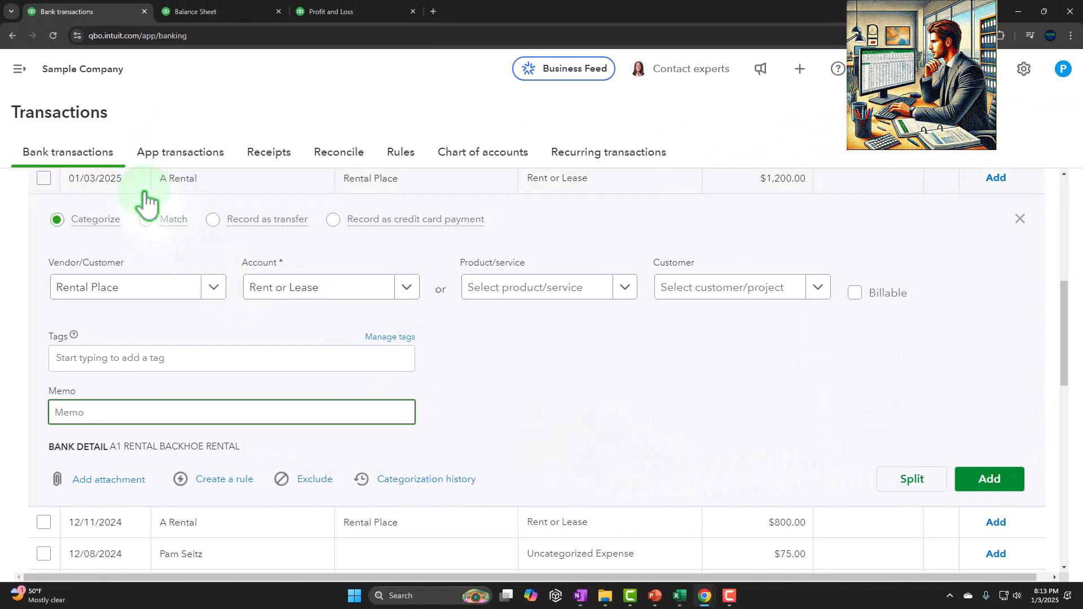
click(990, 478)
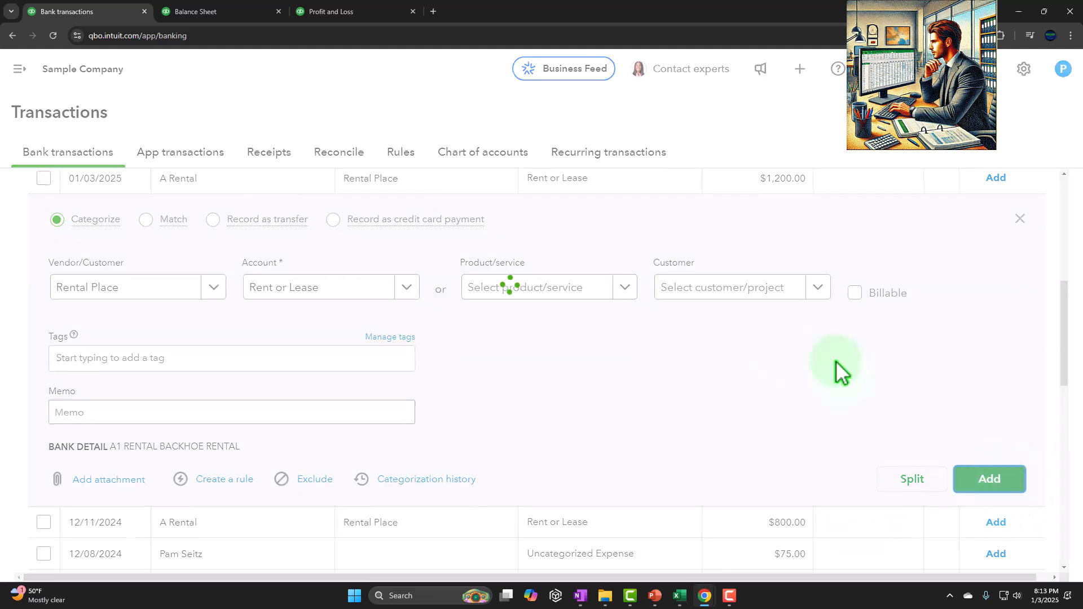
Return to the Balance Sheet and rerun the report.
click(223, 11)
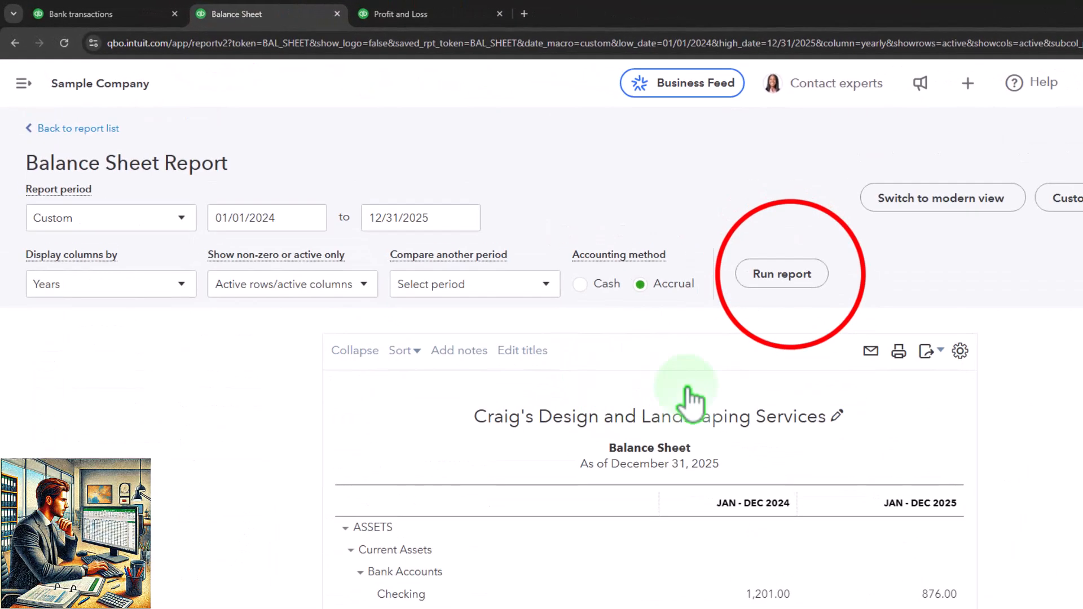
click(797, 273)
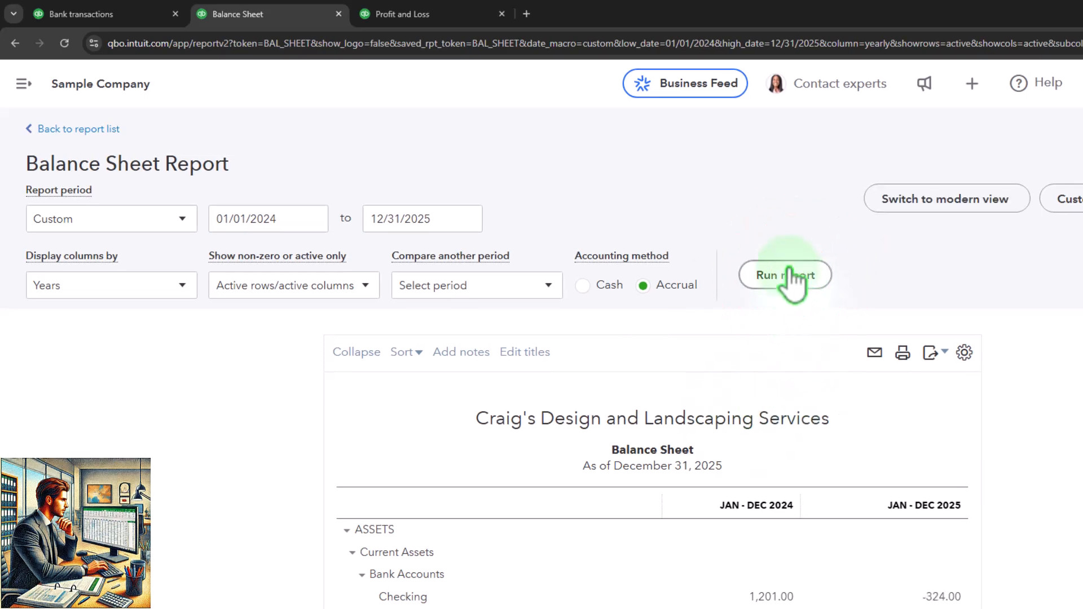
Drill into the 2025 Checking balance on the Balance Sheet and open the Rental Place expense transaction.
scroll(870, 436, down, 4)
click(942, 390)
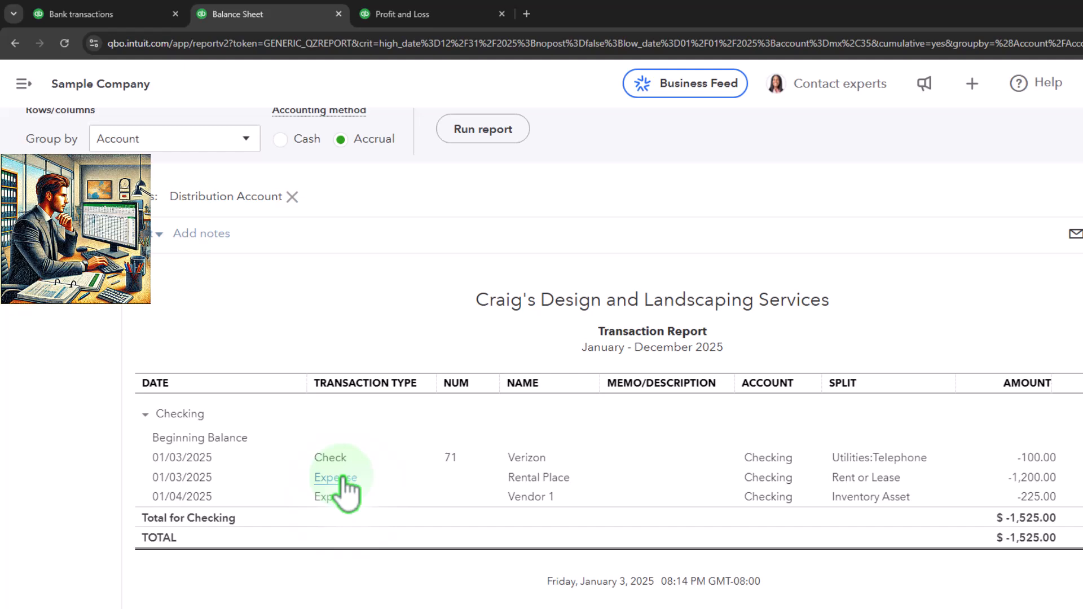
click(344, 479)
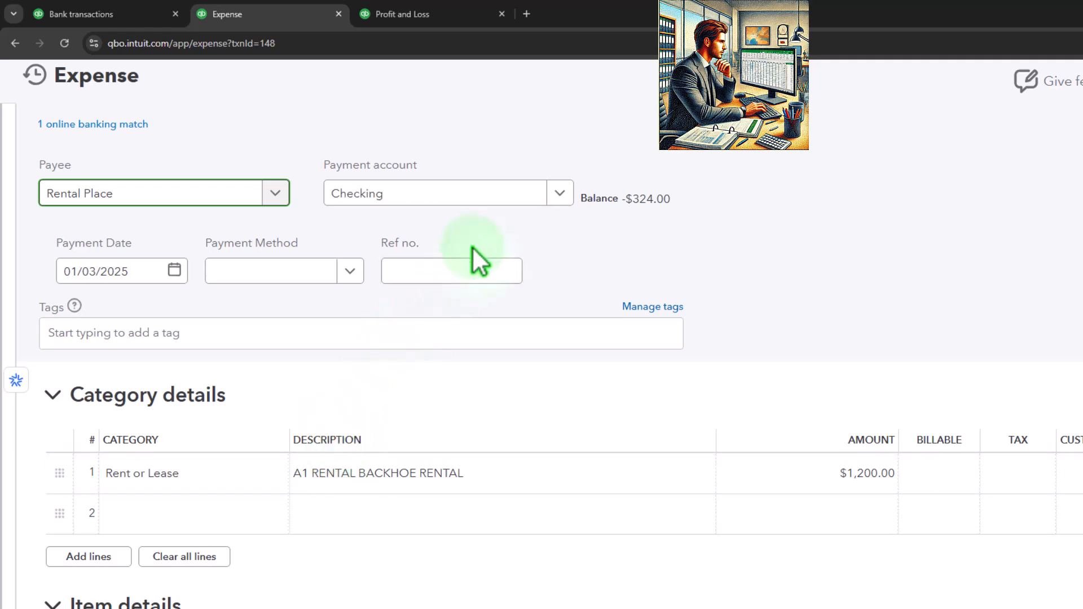
Review the expense's category details, close it, and return to the Balance Sheet report summary.
scroll(458, 271, down, 6)
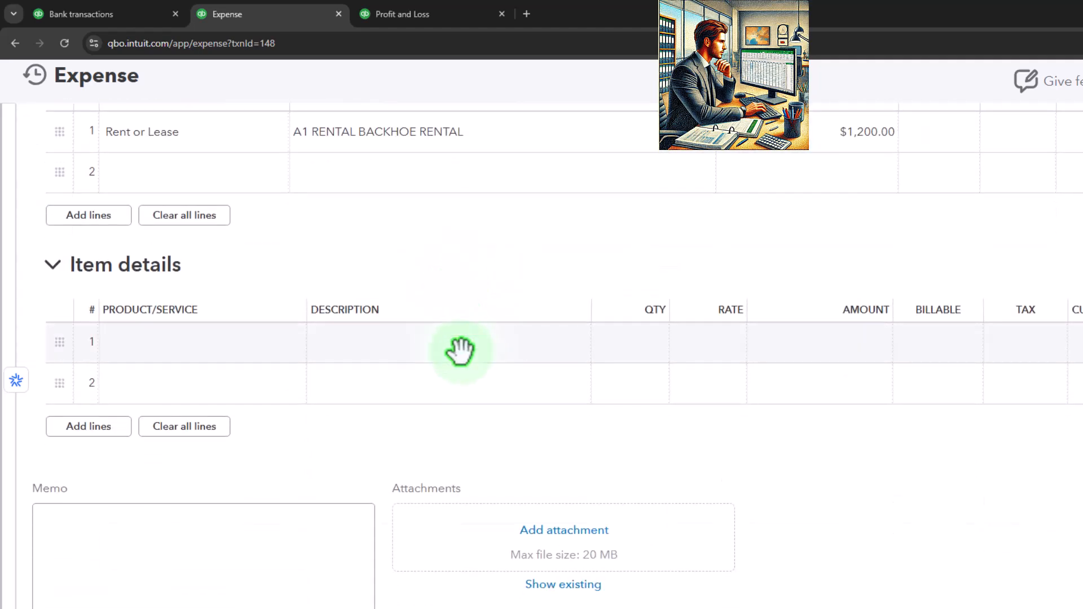
scroll(460, 347, up, 6)
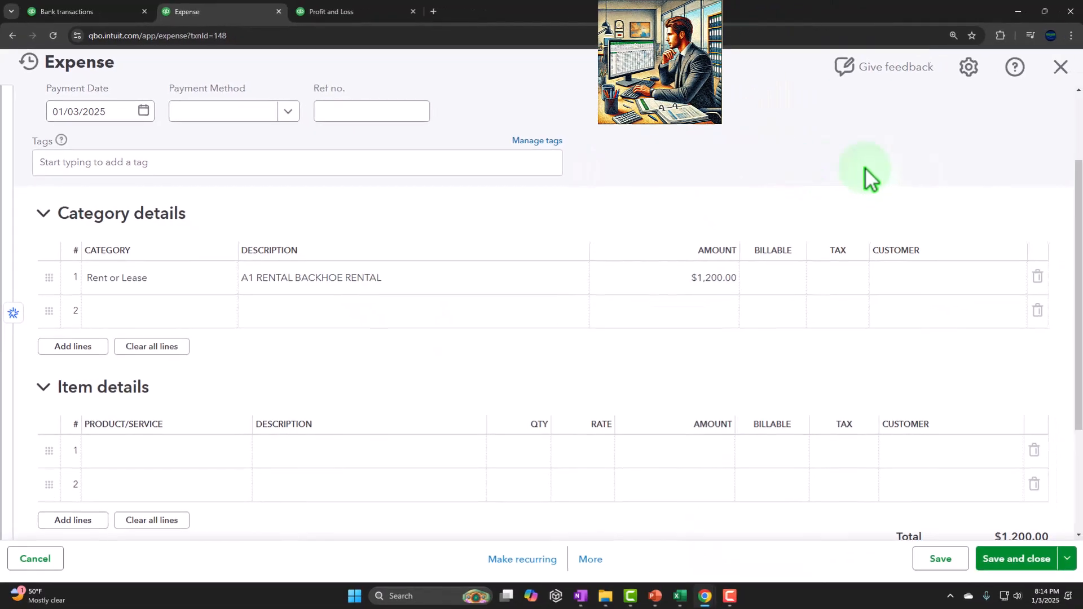
click(1061, 68)
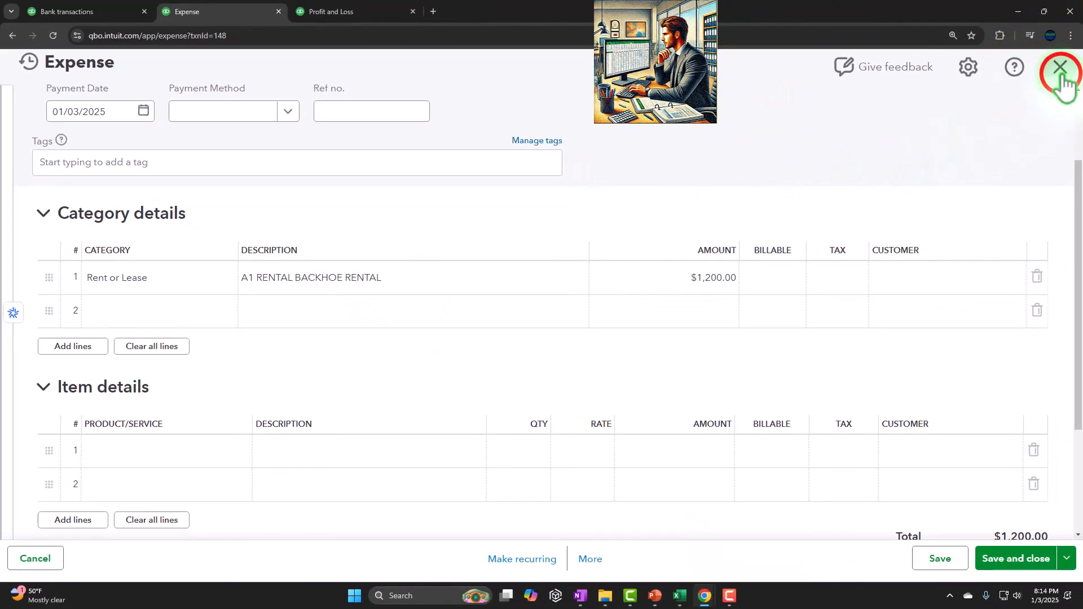
scroll(452, 403, up, 3)
click(100, 106)
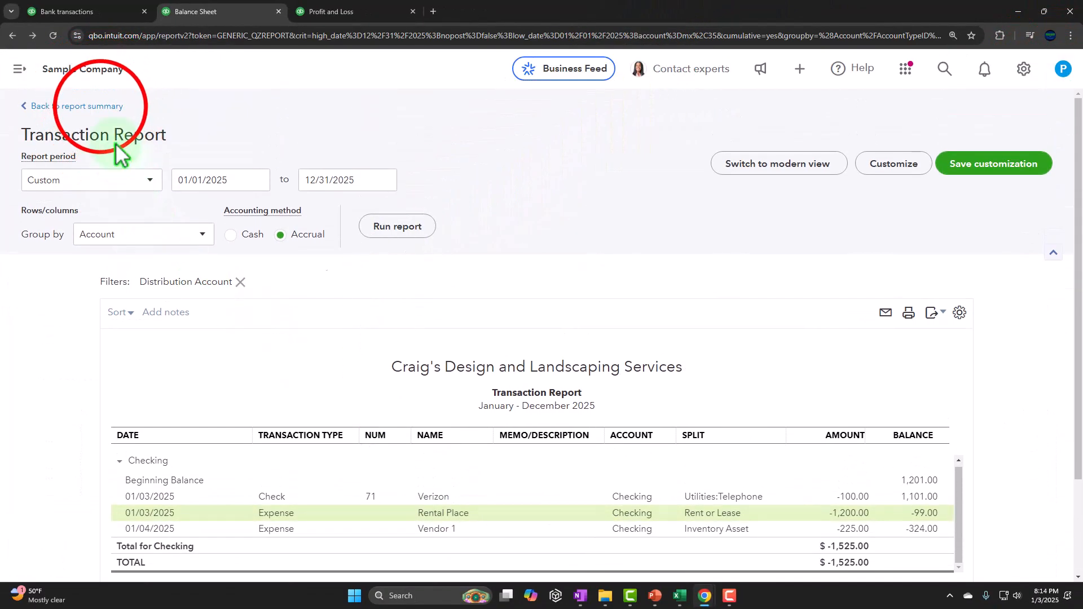
Switch to the Profit and Loss report, rerun it, and examine the 2025 Rent or Lease expense line.
click(336, 13)
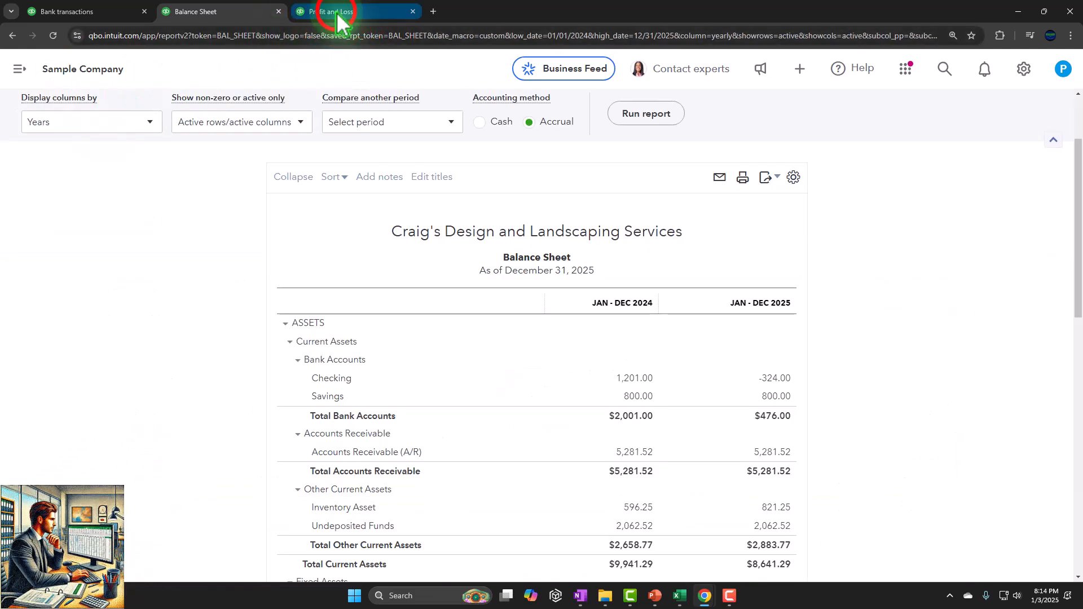
scroll(475, 428, up, 4)
scroll(482, 424, up, 10)
click(641, 233)
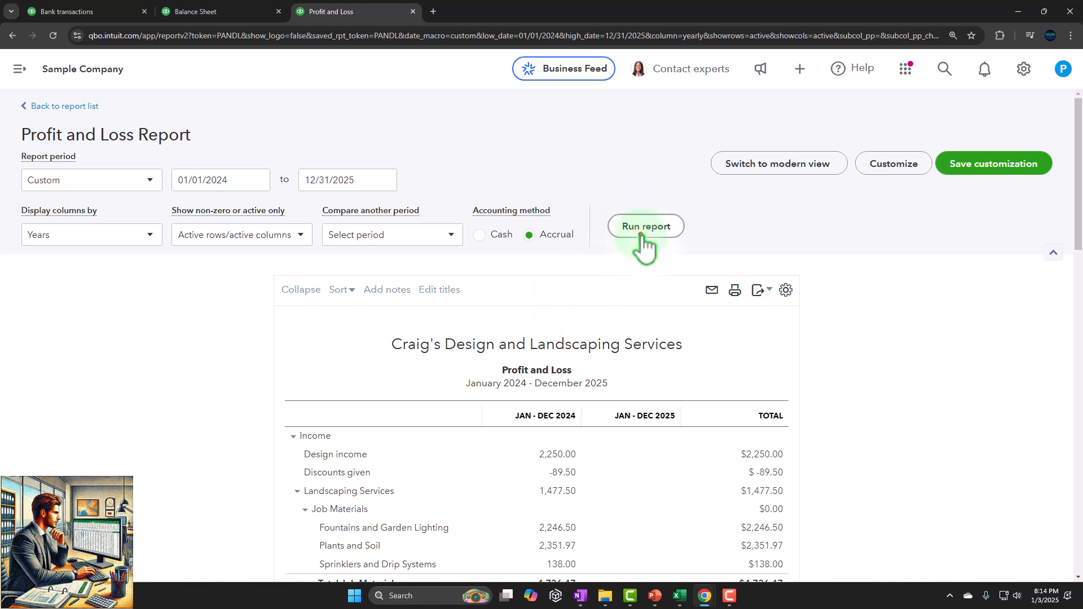
scroll(691, 361, down, 5)
scroll(694, 377, down, 16)
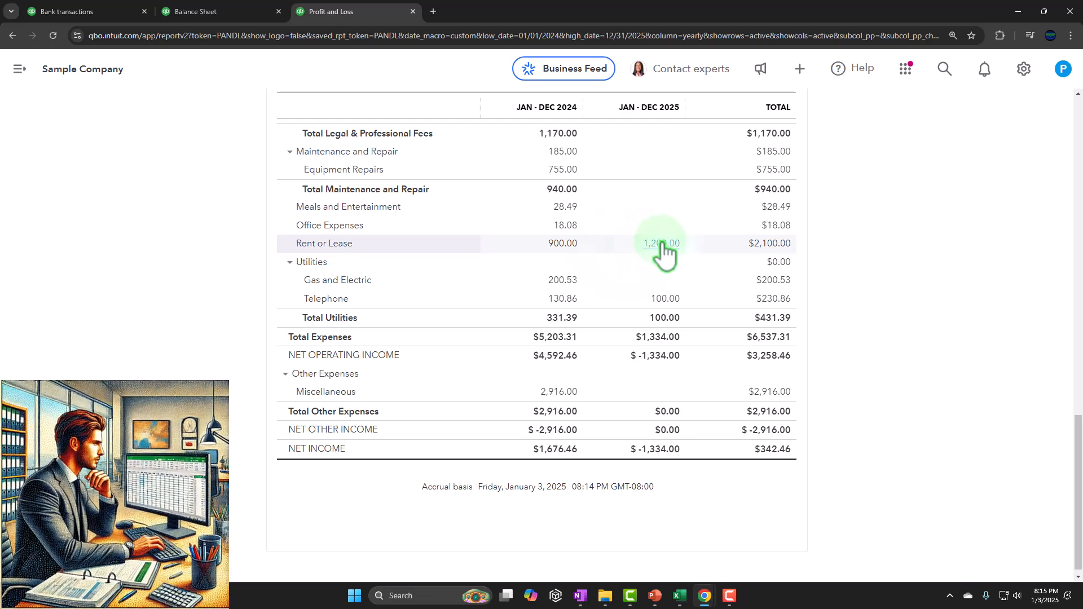
scroll(662, 248, up, 7)
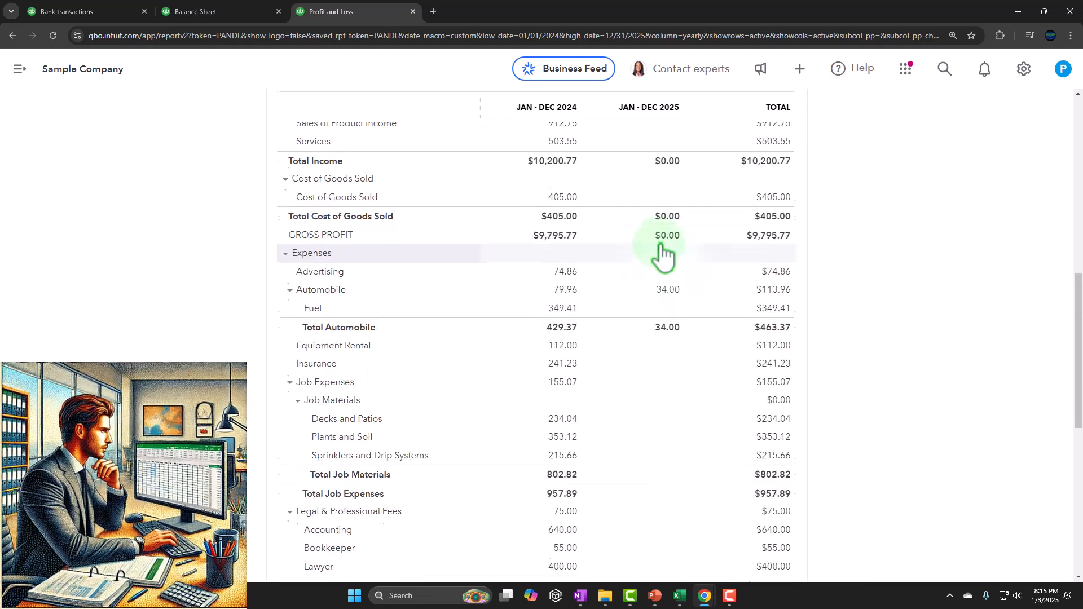
scroll(658, 243, up, 10)
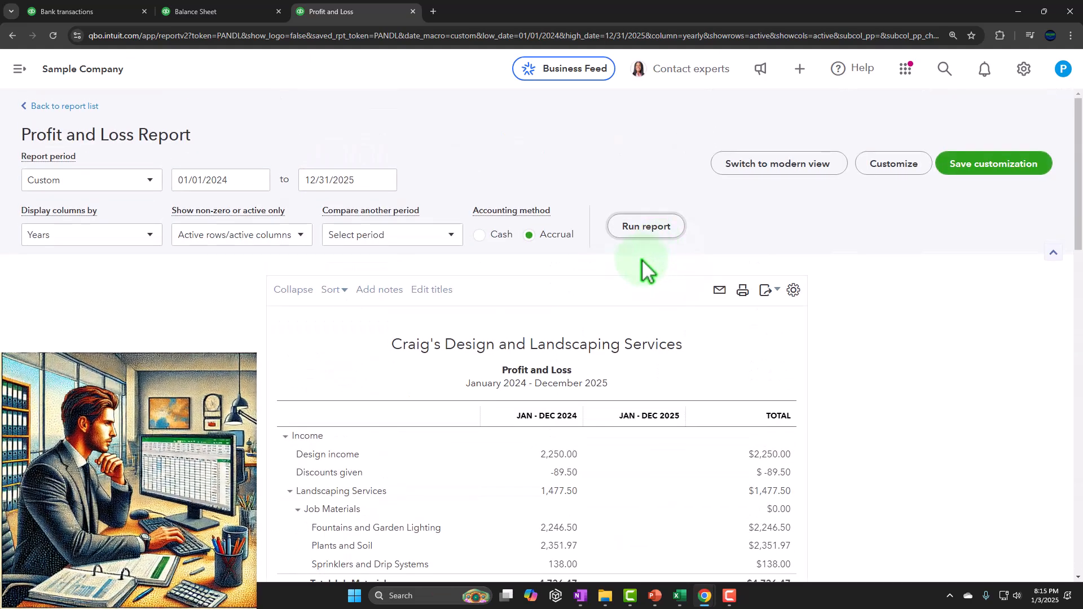
click(102, 10)
click(20, 69)
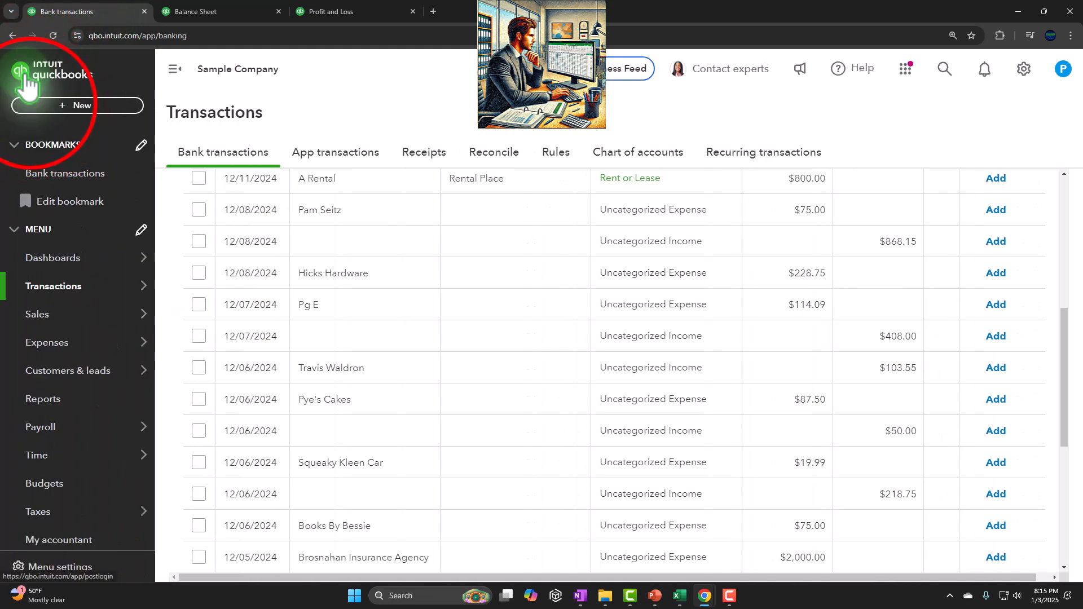
click(36, 106)
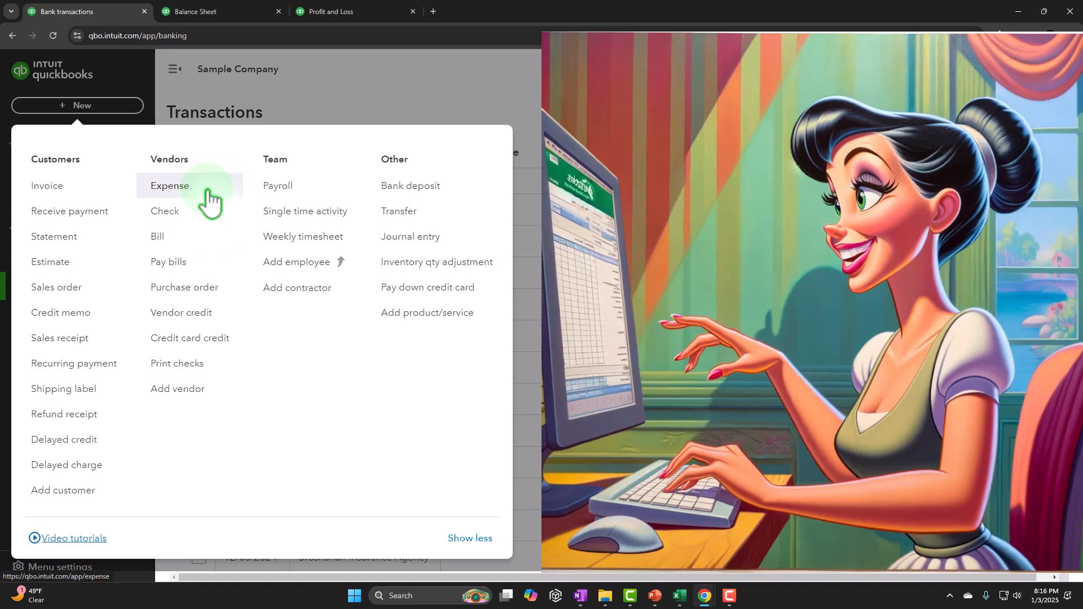
click(351, 85)
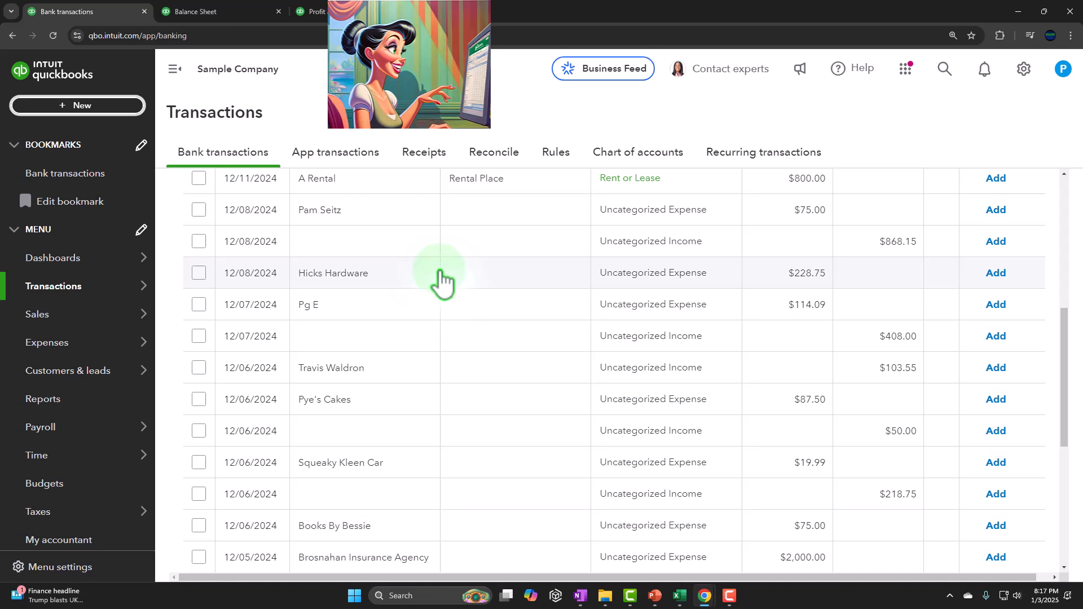
Open the Expenses list and filter it to show only Expense transactions.
click(51, 345)
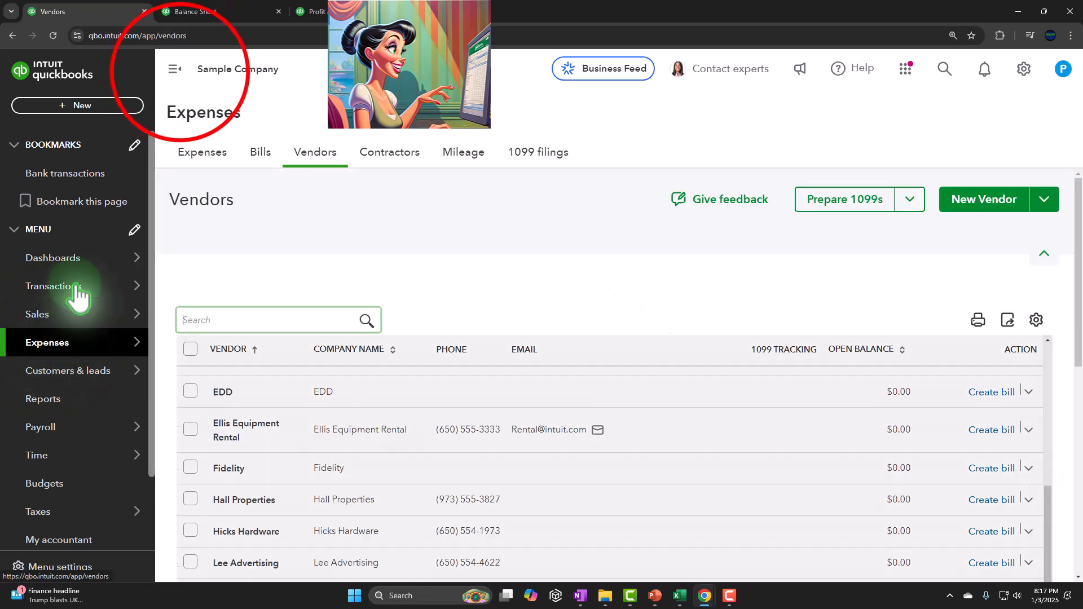
click(173, 69)
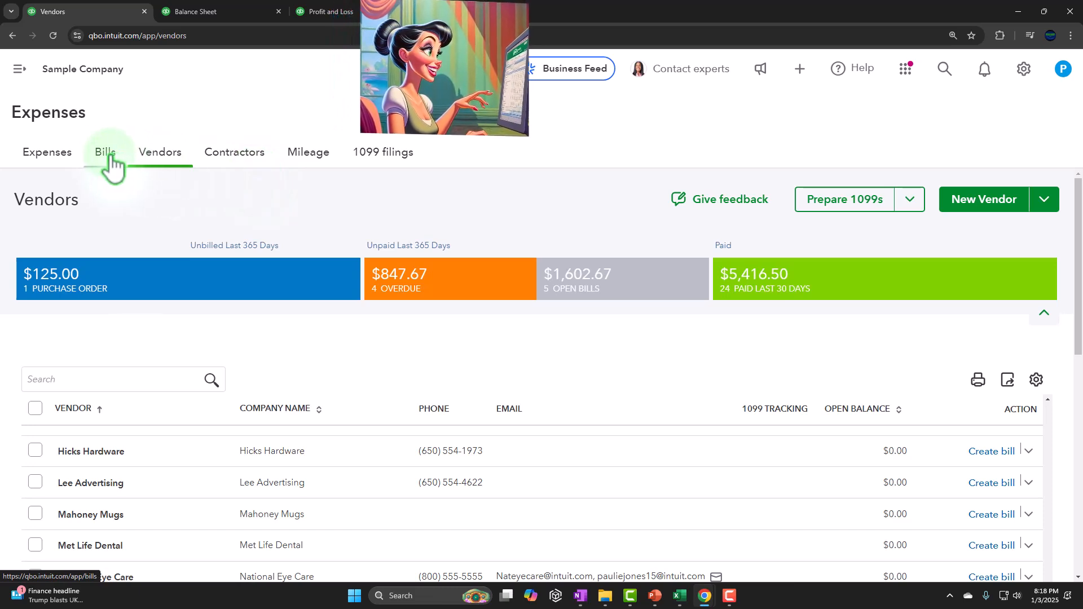
click(56, 155)
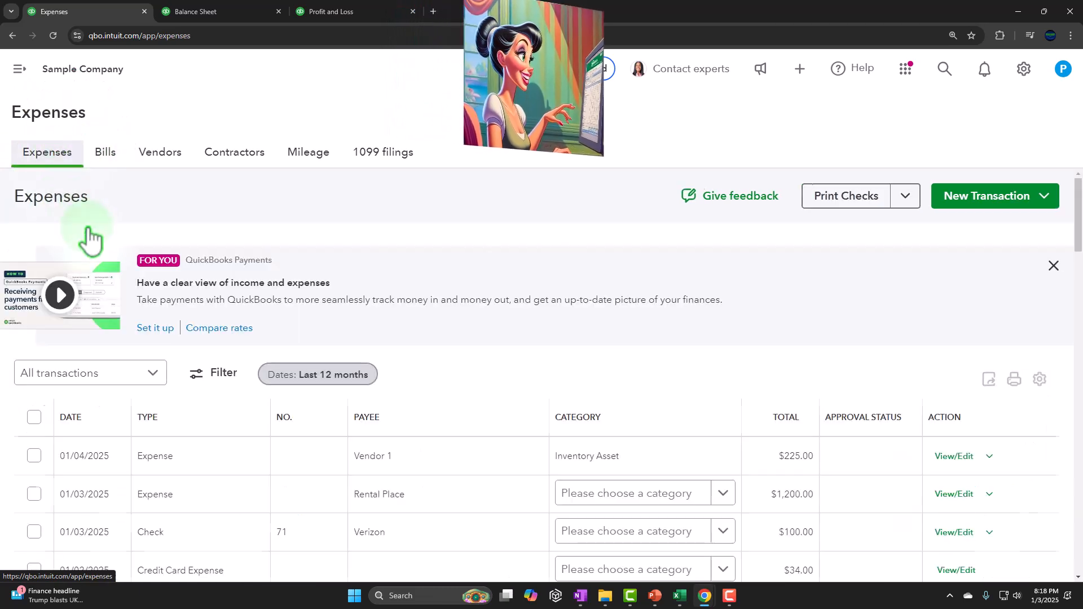
scroll(88, 234, down, 3)
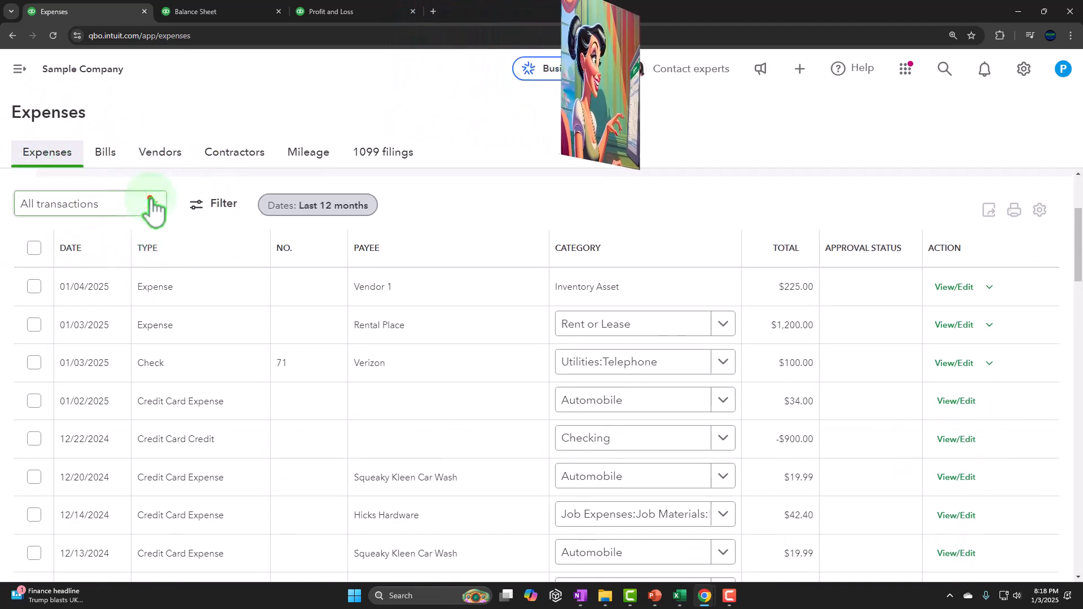
click(151, 205)
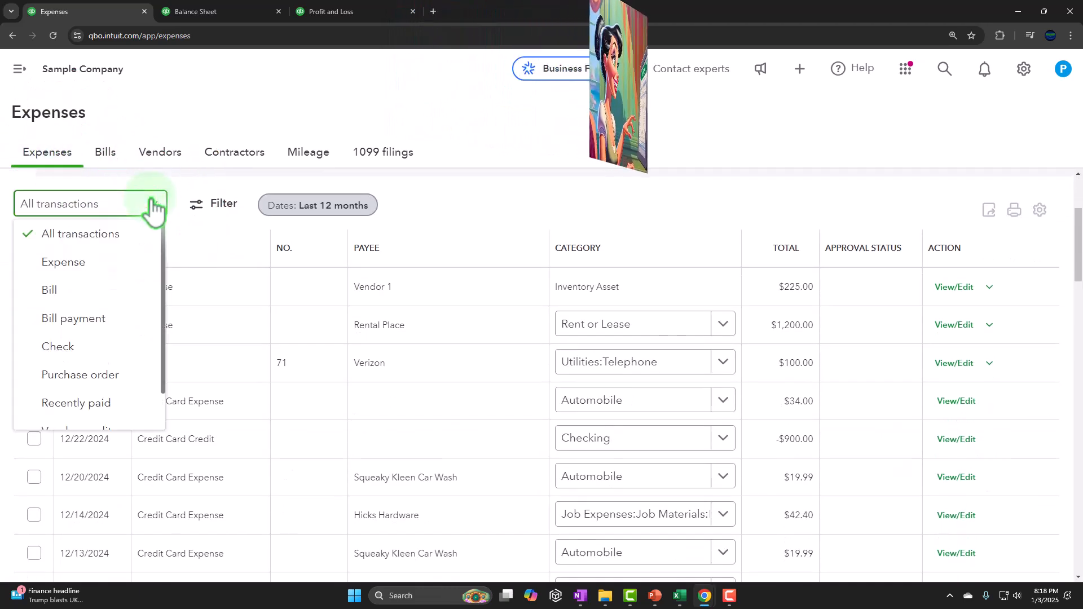
click(90, 263)
Browse the vendor list for Rental Place, then open the Bills page and dismiss its introductory popup.
scroll(223, 410, down, 2)
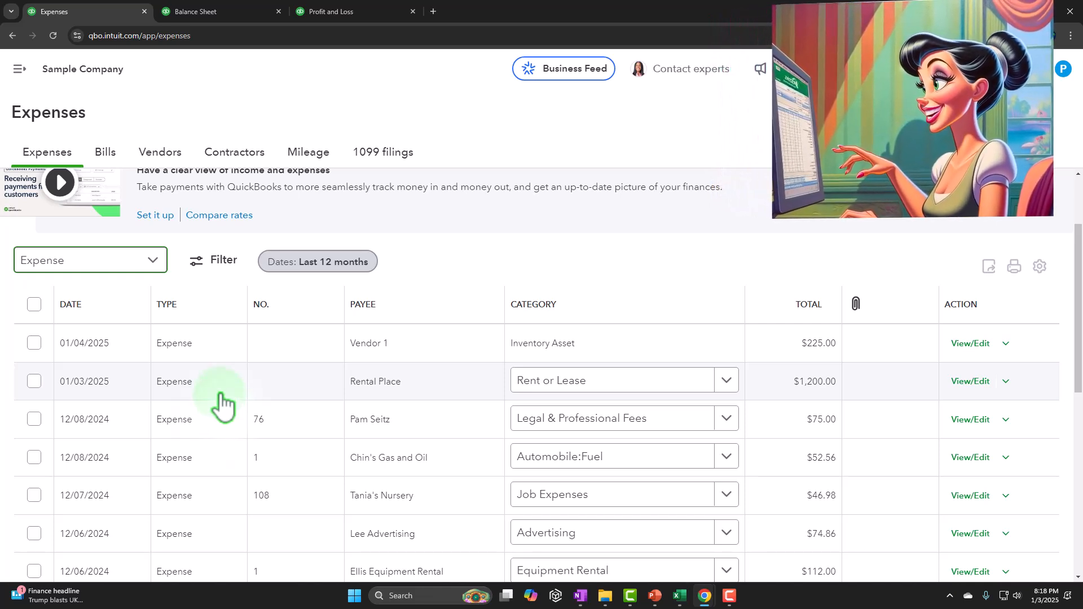
click(169, 161)
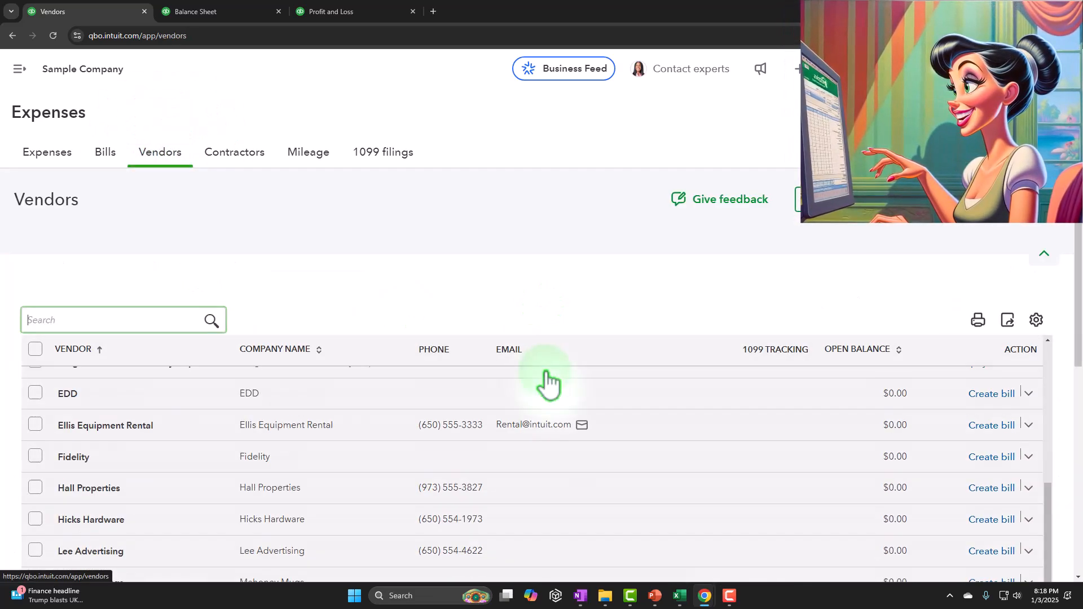
scroll(548, 389, down, 3)
scroll(584, 450, down, 2)
scroll(584, 450, down, 1)
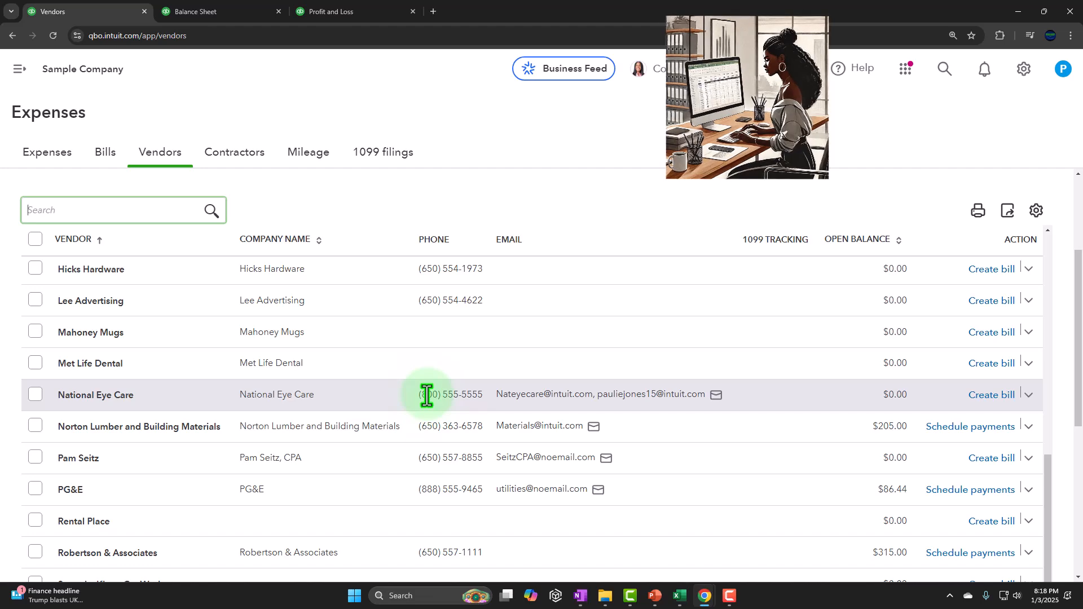
click(107, 158)
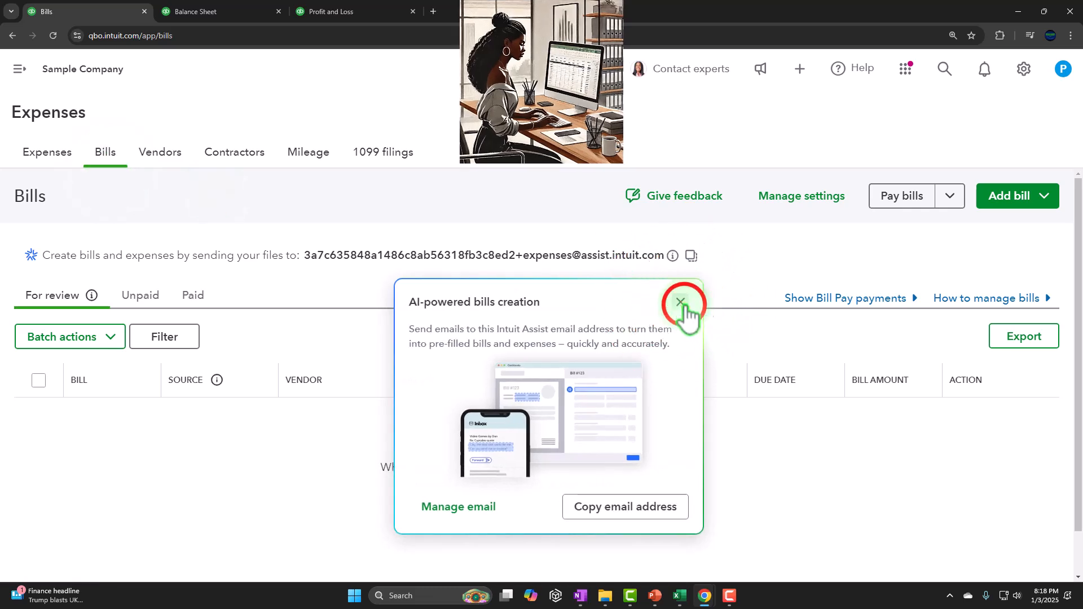
click(681, 304)
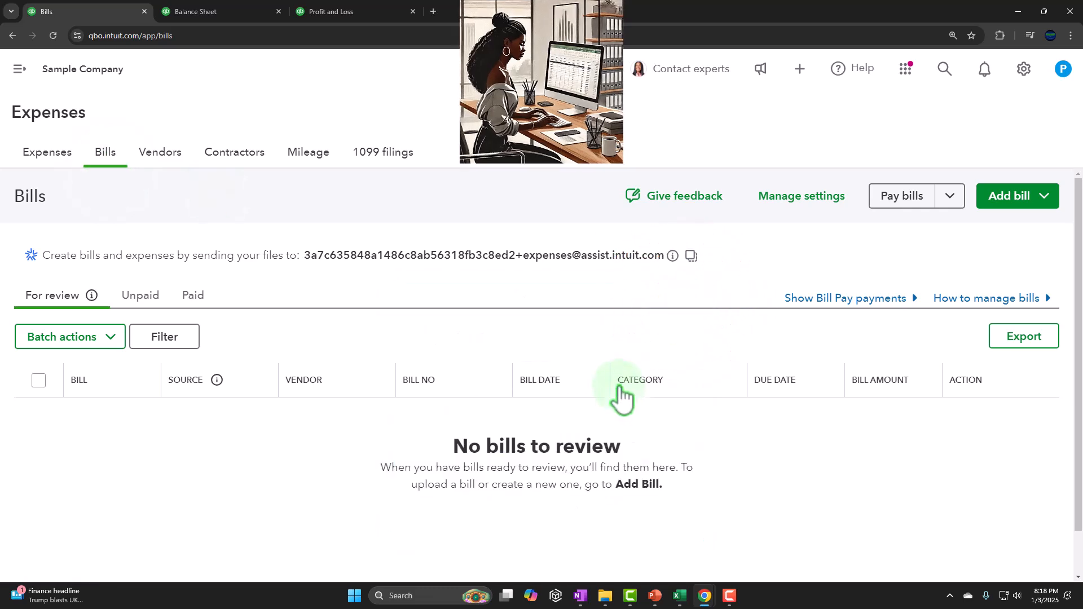